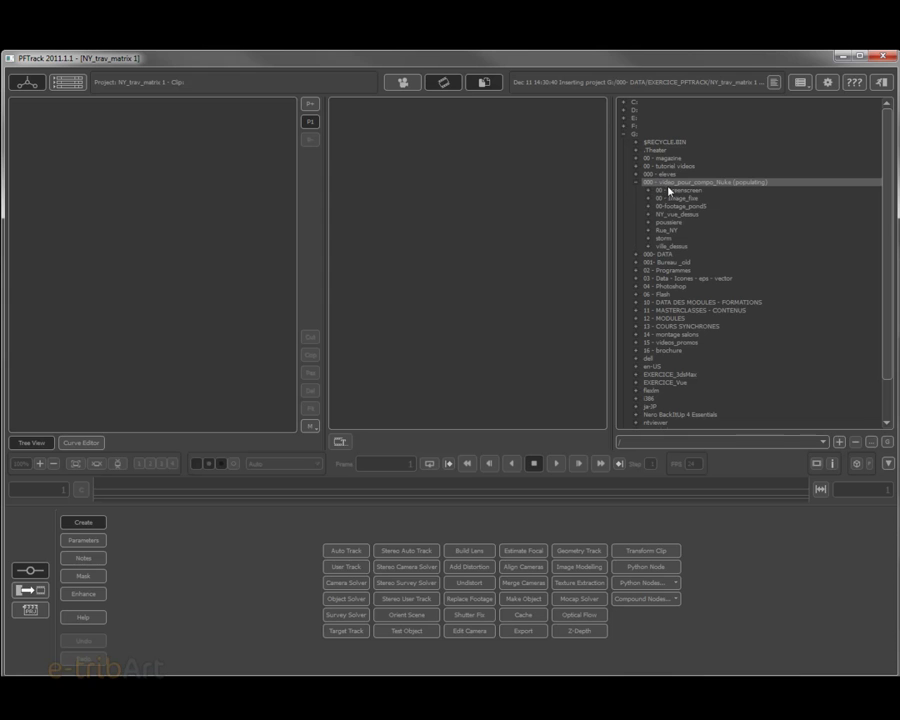
Expand the NY_vue_dessus and Rue_NY footage folders and import the Rue_NewYork clip into the project
click(683, 214)
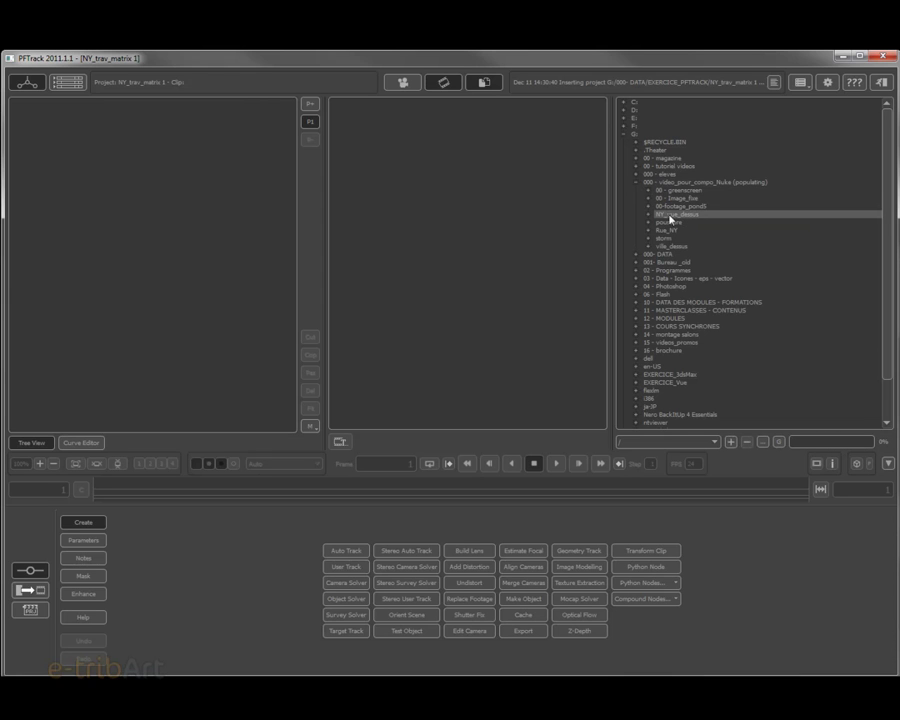
click(648, 215)
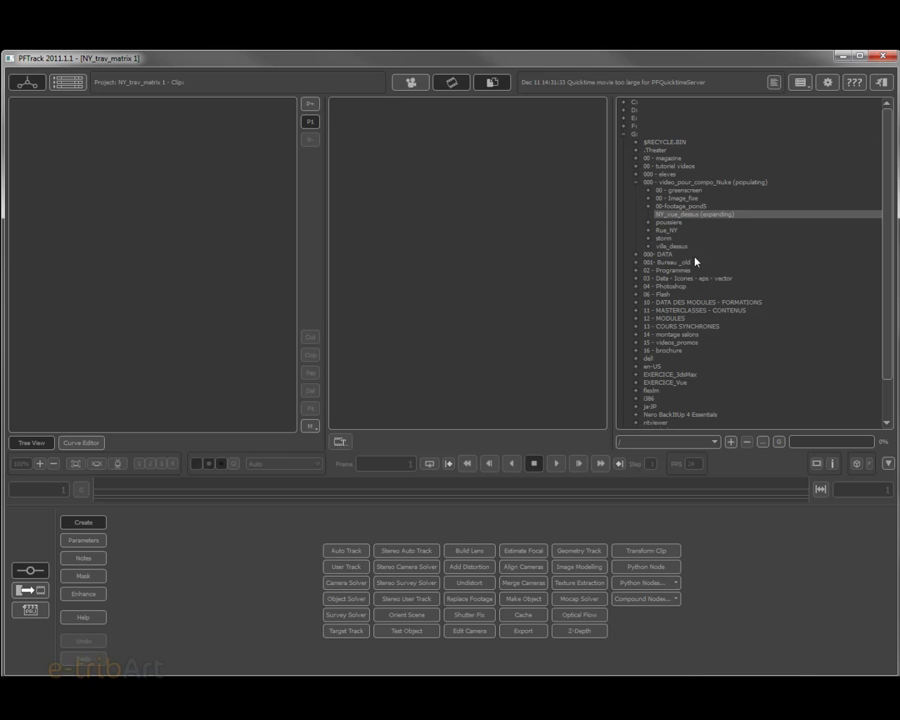
click(662, 231)
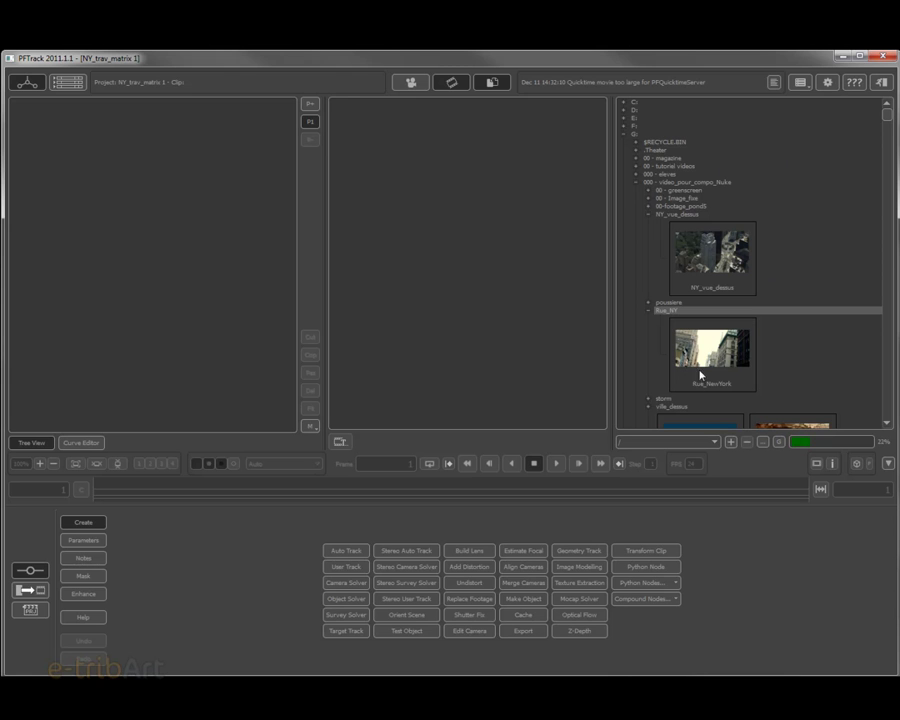
click(887, 424)
click(887, 426)
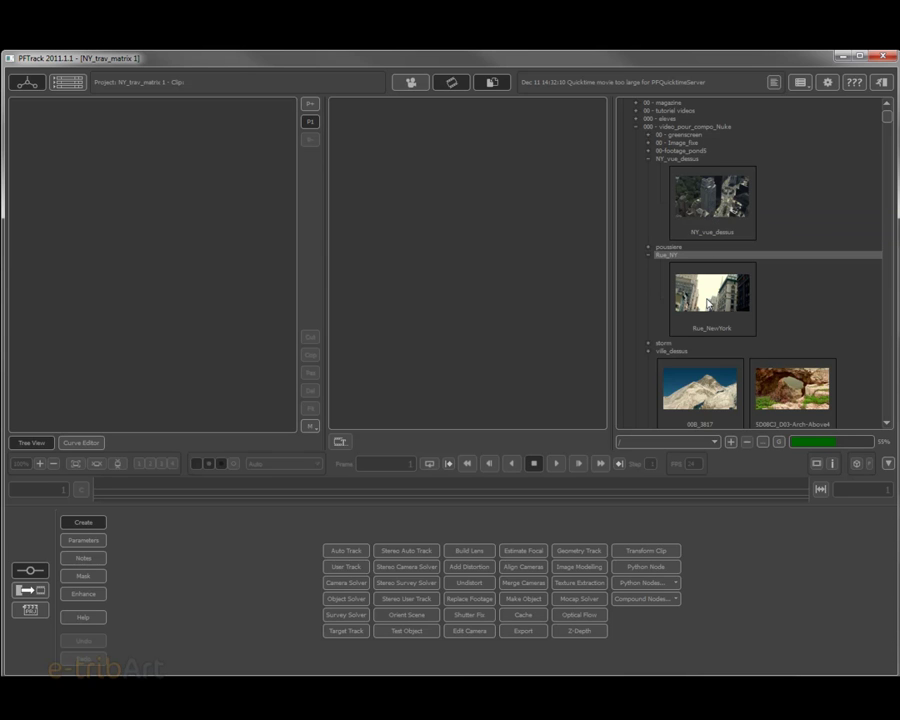
drag(708, 303, 347, 191)
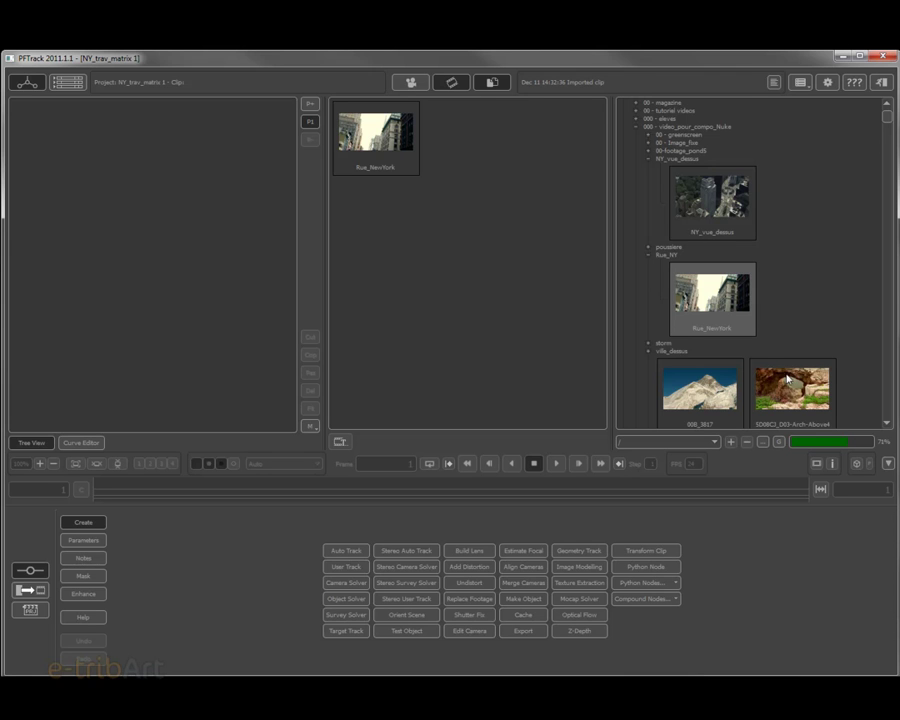
Import the SD08CJ_D03-Ruins1 clip from the ville_dessus folder into the project and hide the file browser
scroll(787, 378, down, 3)
scroll(787, 378, down, 2)
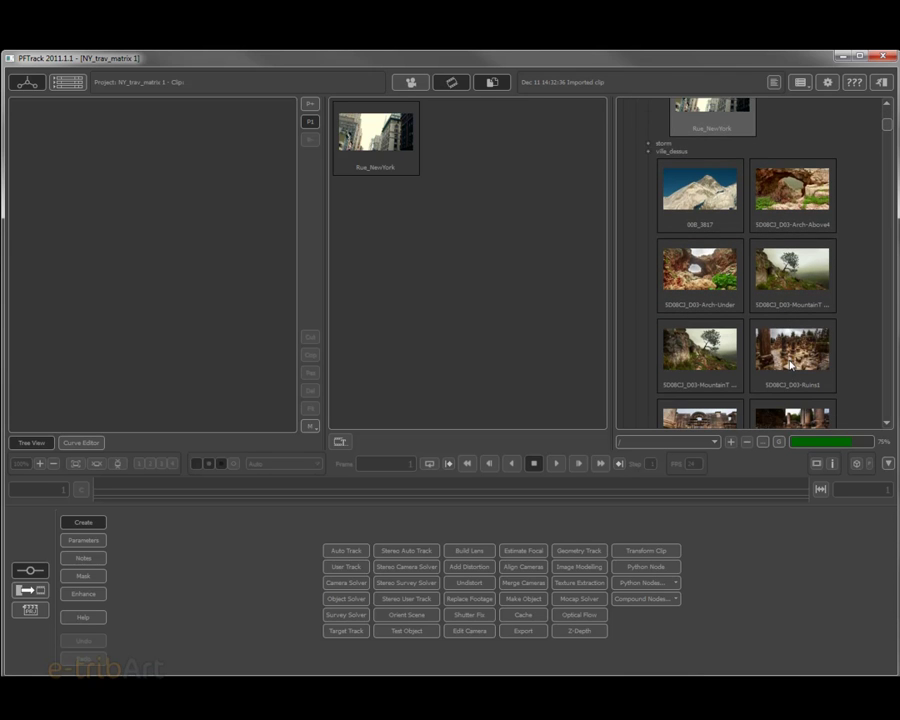
drag(789, 366, 380, 338)
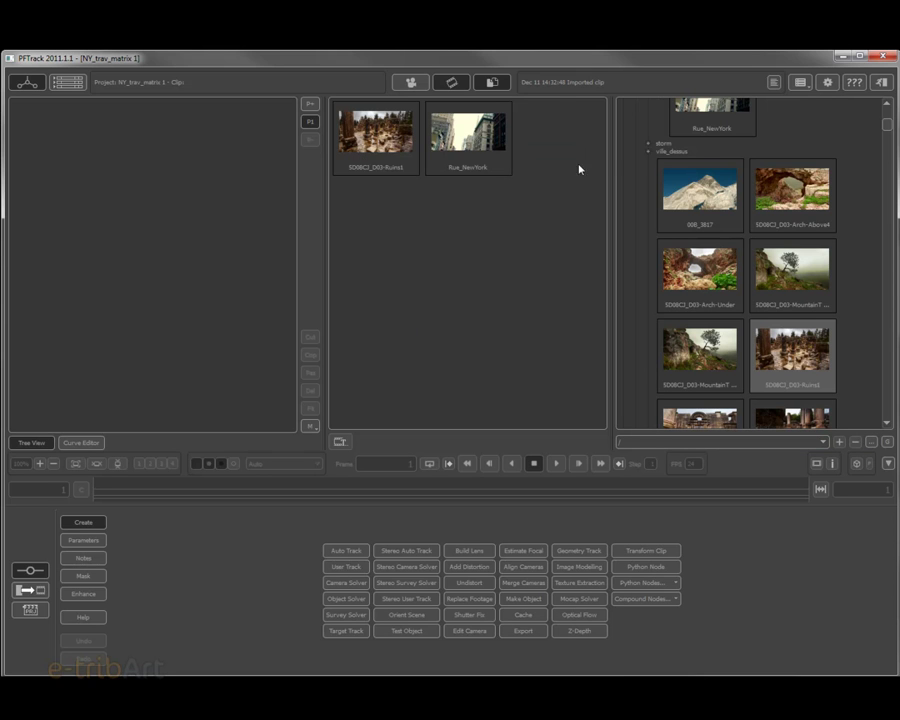
click(486, 88)
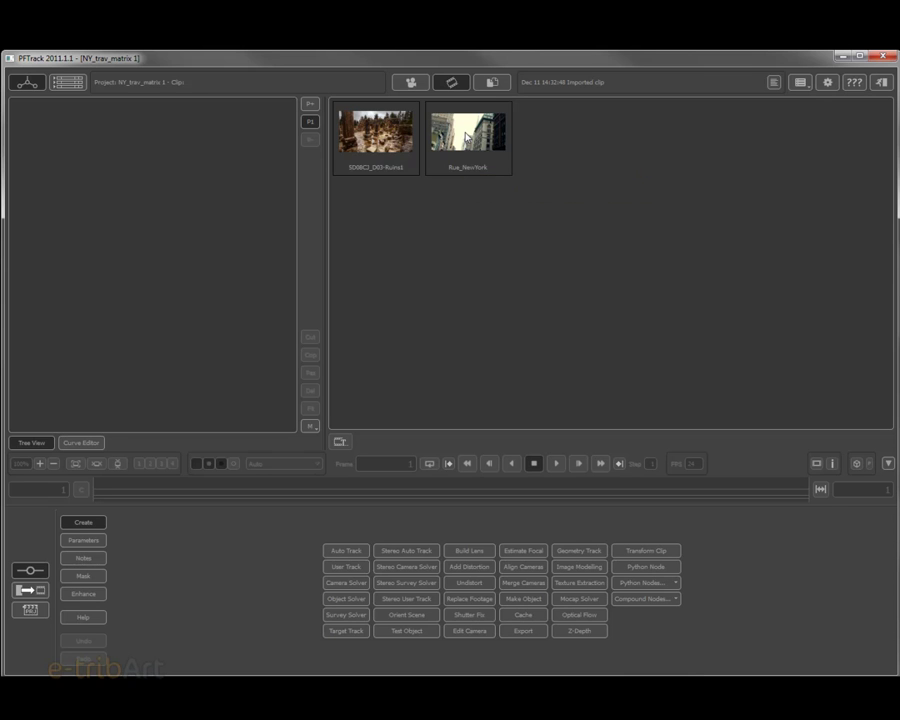
Add the Rue_NewYork clip as a node in the tree, shift it slightly upward, and display its footage in the viewer
drag(466, 139, 122, 170)
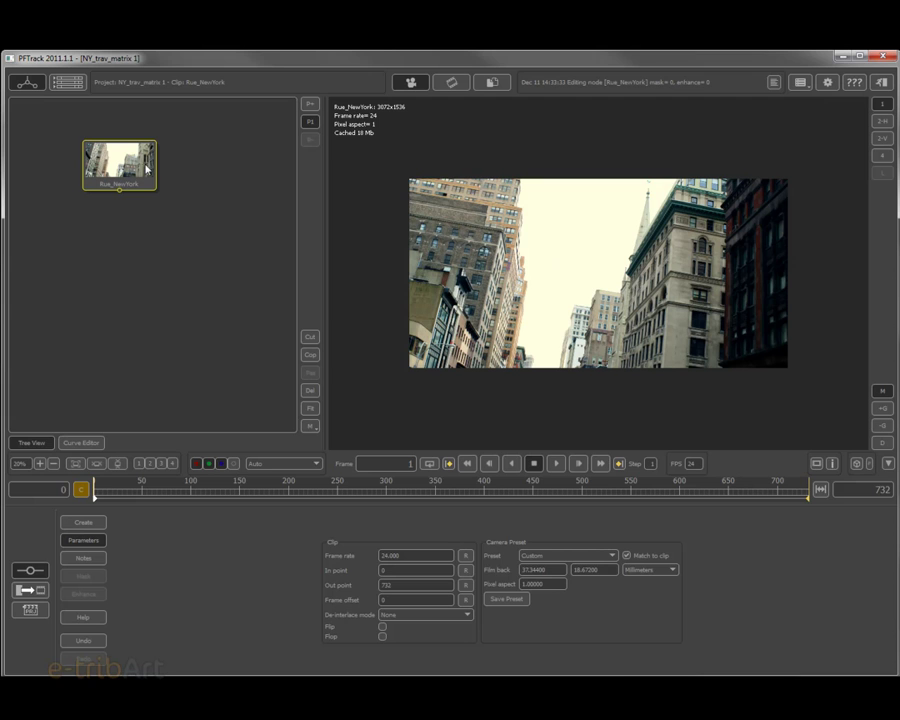
drag(132, 180, 132, 166)
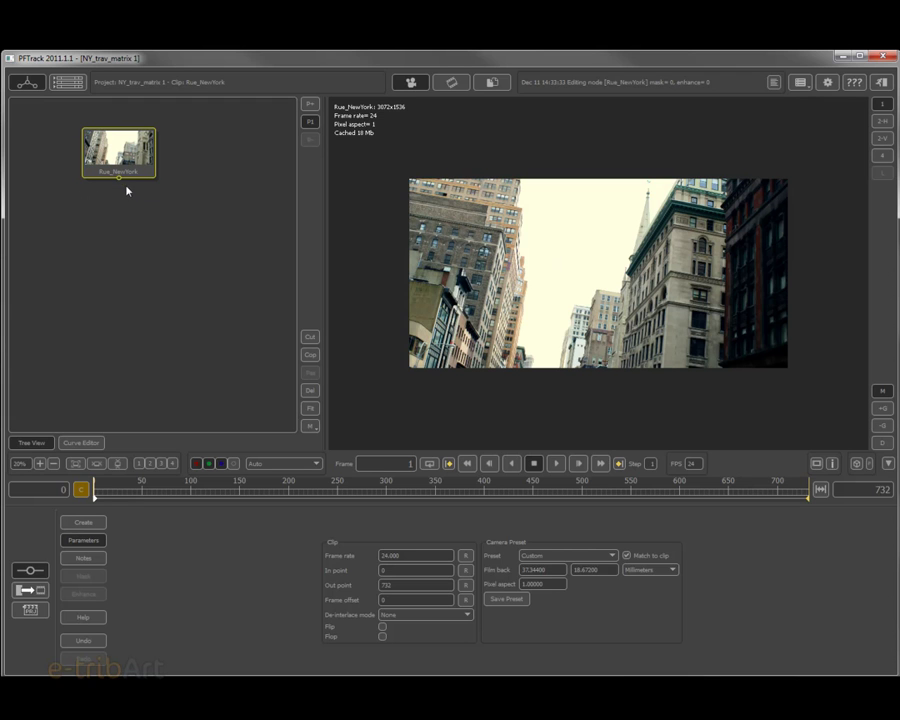
drag(119, 179, 116, 255)
click(408, 84)
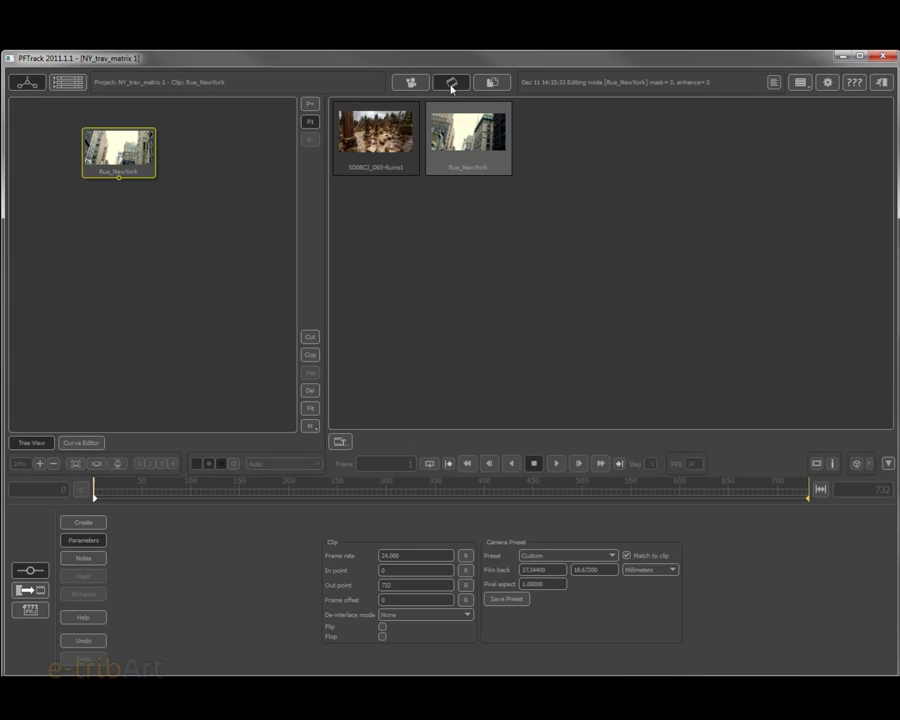
click(410, 84)
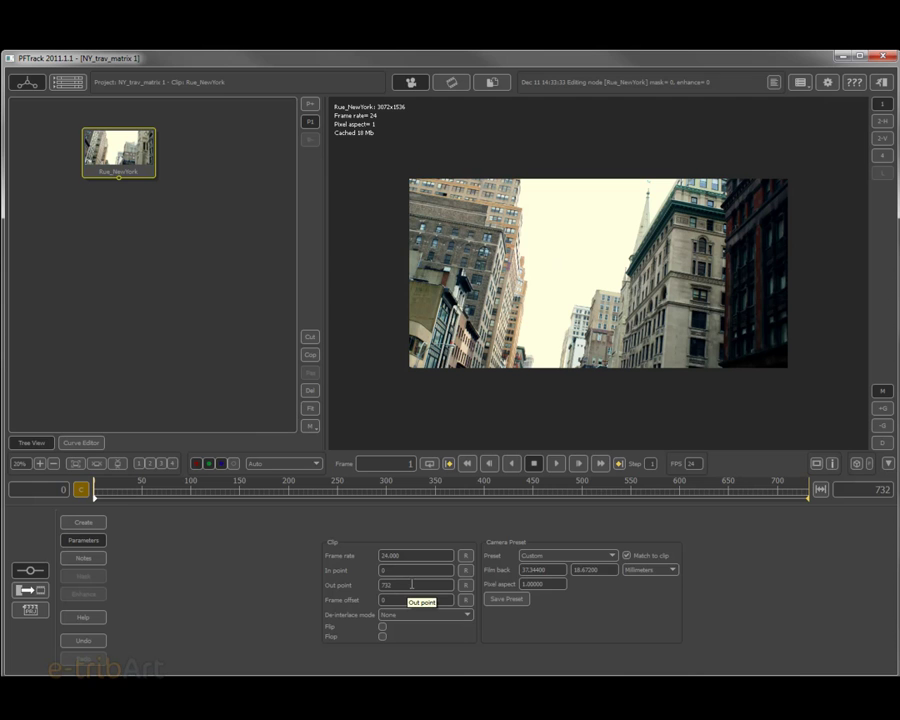
Scrub the Rue_NewYork clip back to frame 200 and shorten its out point, trying 725 before settling on 200
click(805, 494)
click(804, 494)
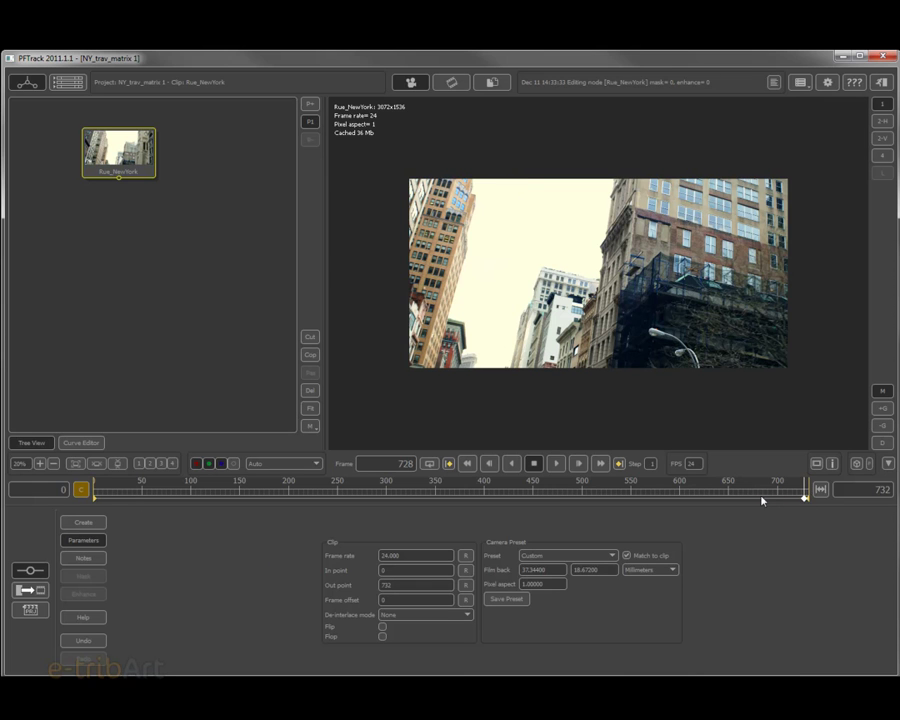
drag(751, 499, 412, 489)
drag(395, 488, 288, 491)
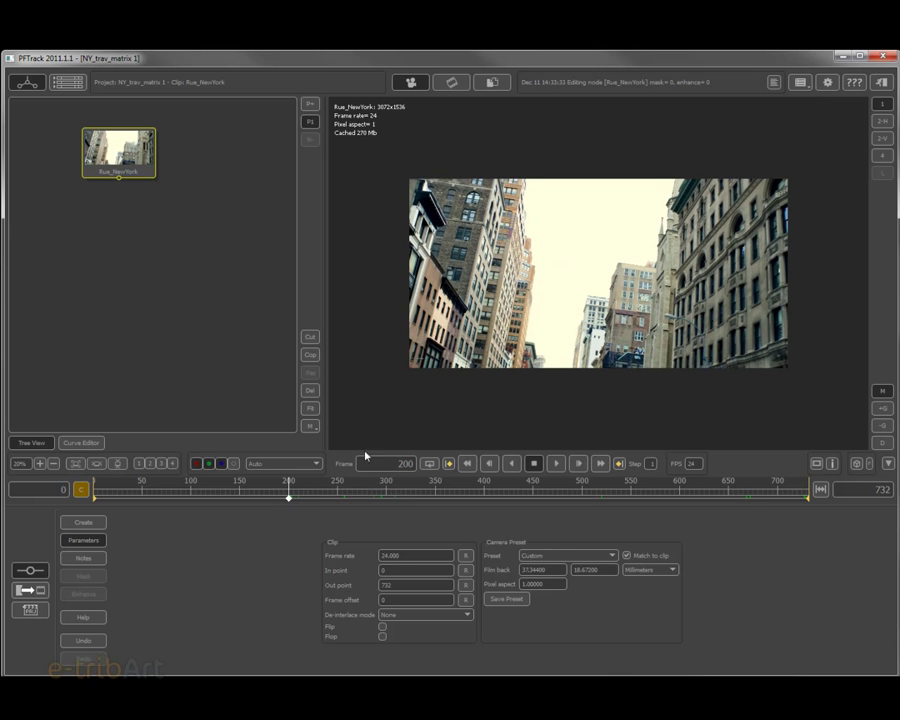
double_click(397, 587)
text(725)
key(Return)
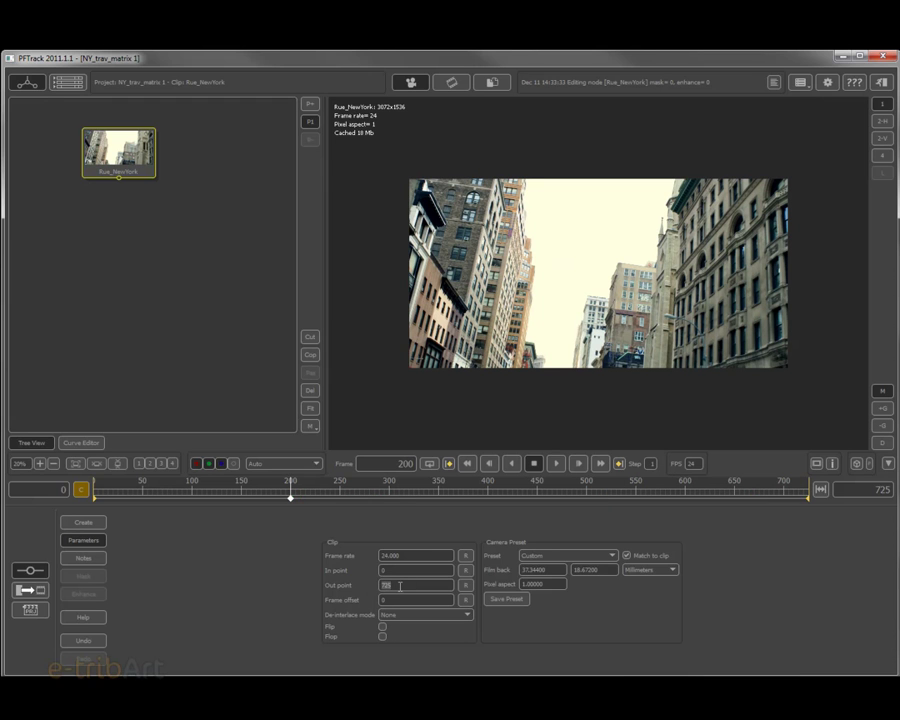
text(200)
key(Return)
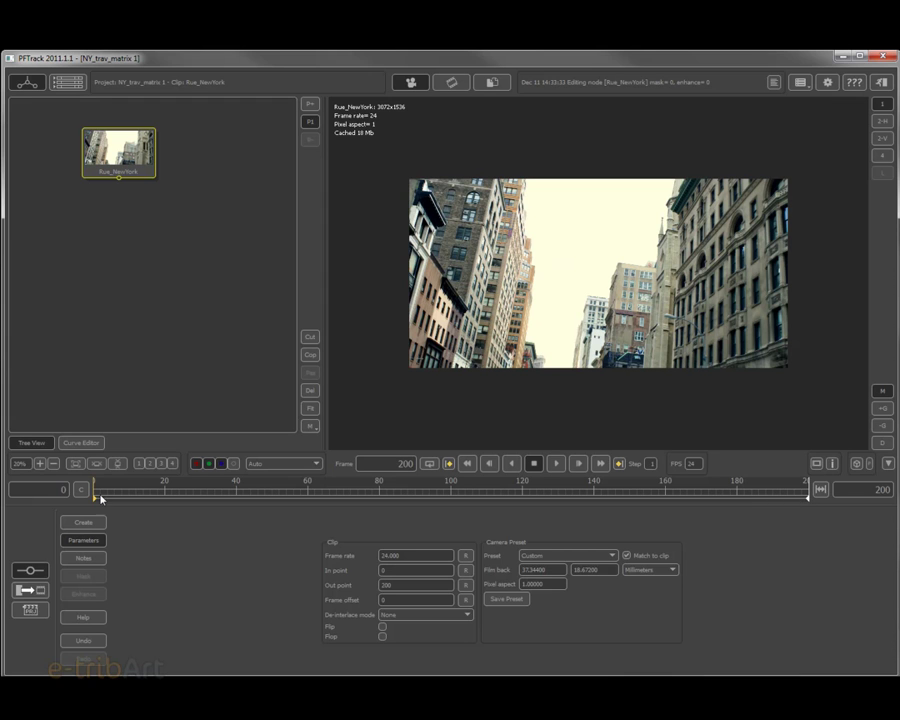
Scrub the trimmed clip to frame 120 and play it briefly from there
click(604, 491)
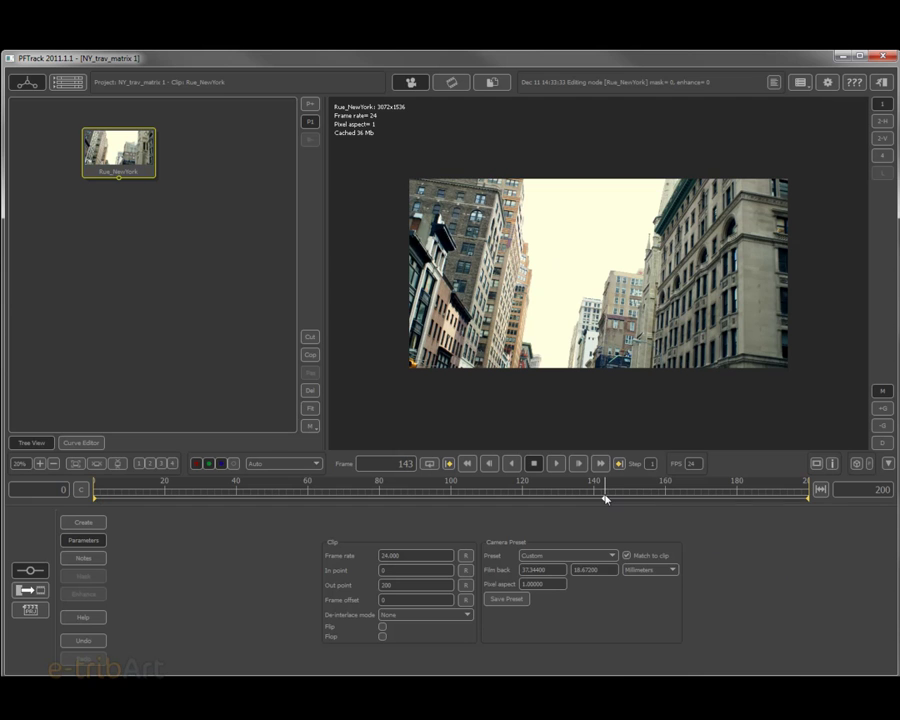
drag(604, 497, 522, 498)
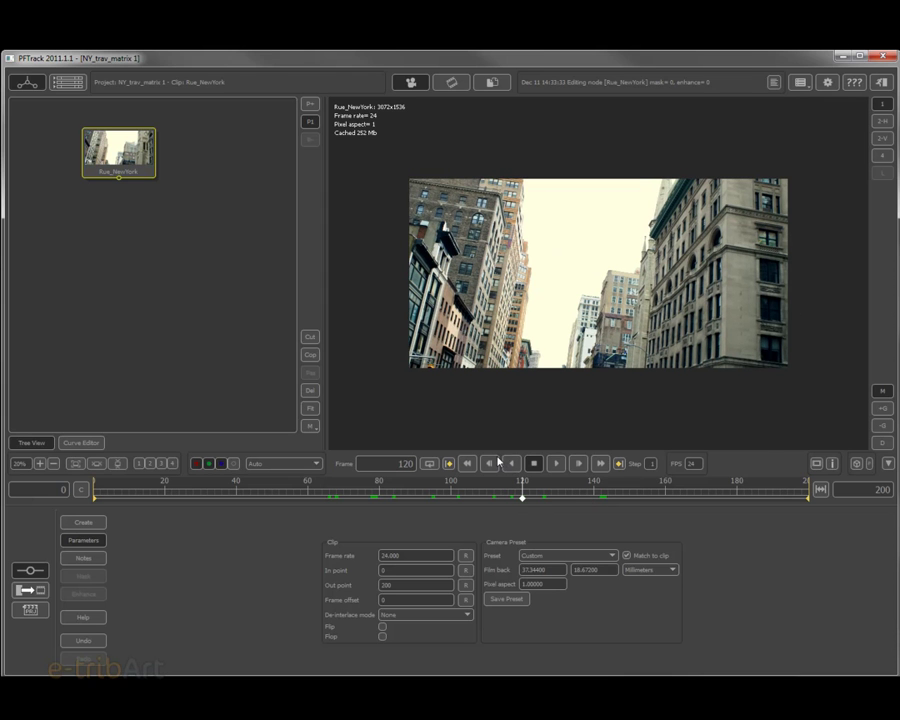
click(556, 465)
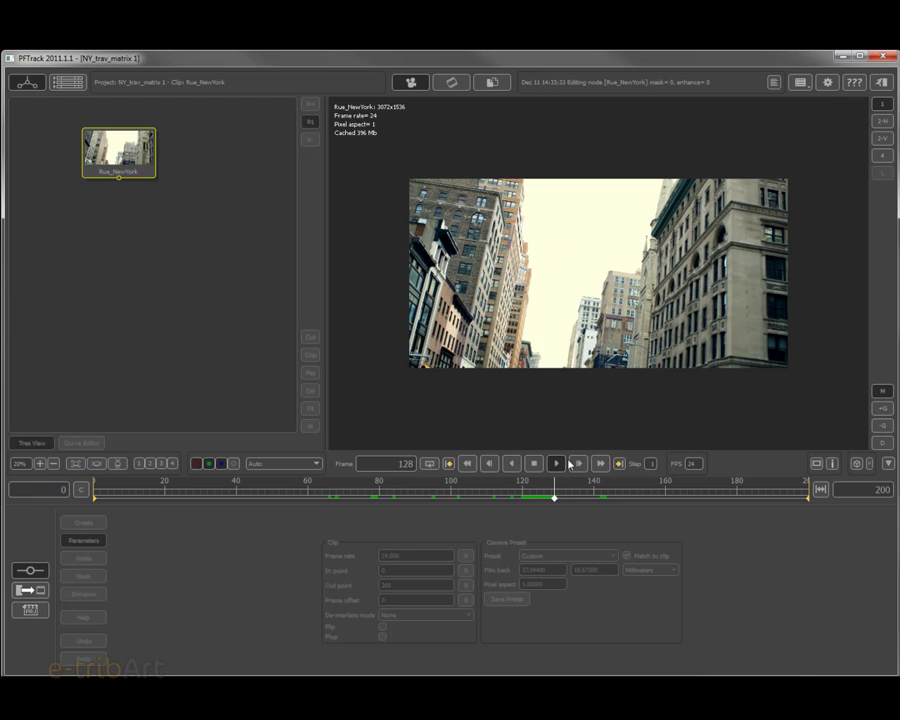
click(534, 464)
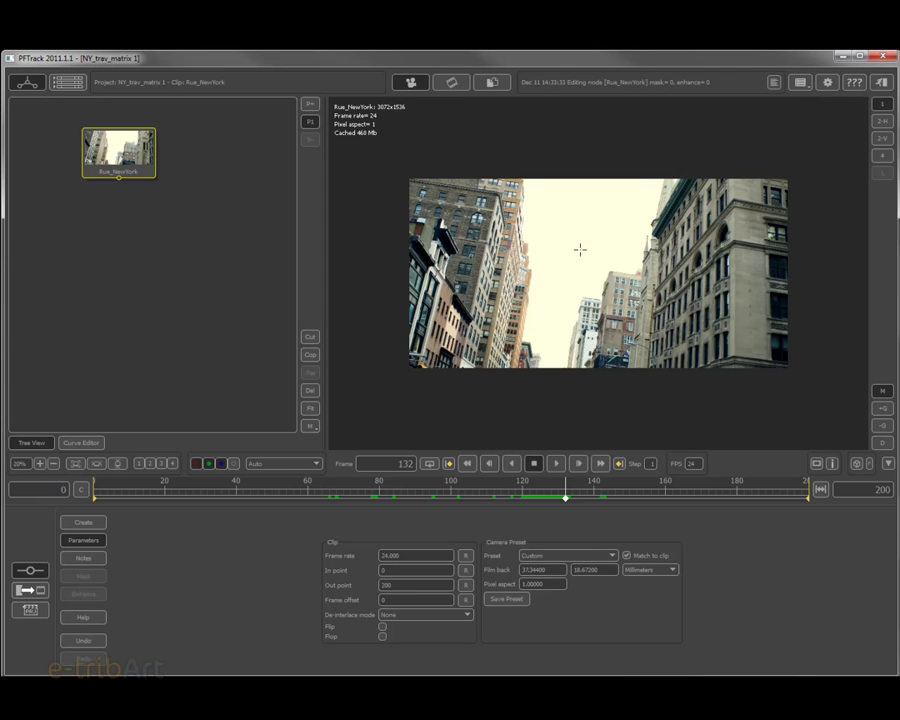
Add an Auto Track node to the Rue_NewYork clip
click(100, 522)
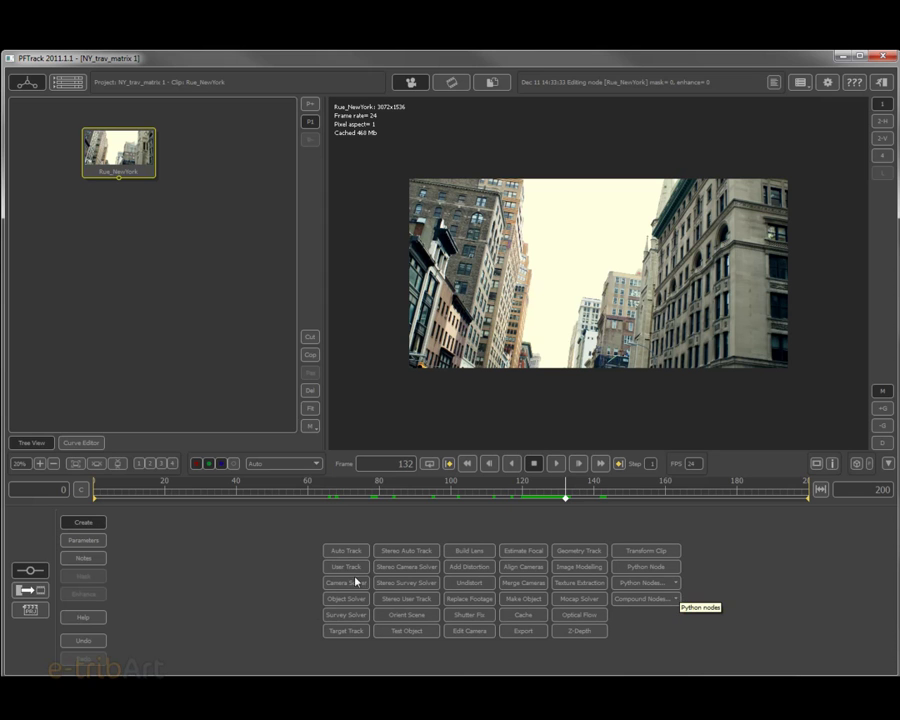
right_click(112, 158)
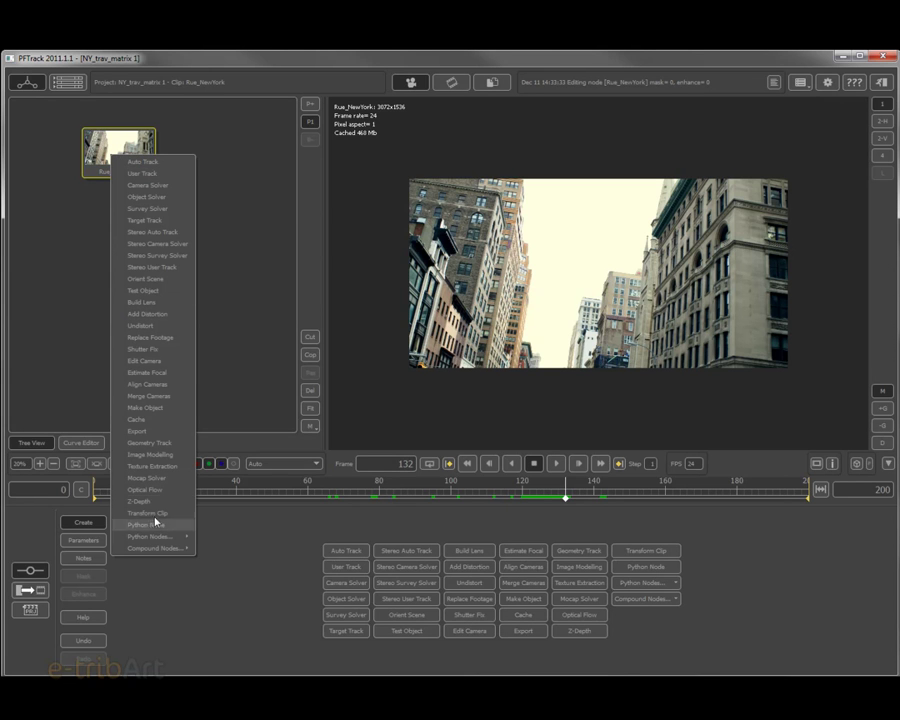
click(144, 162)
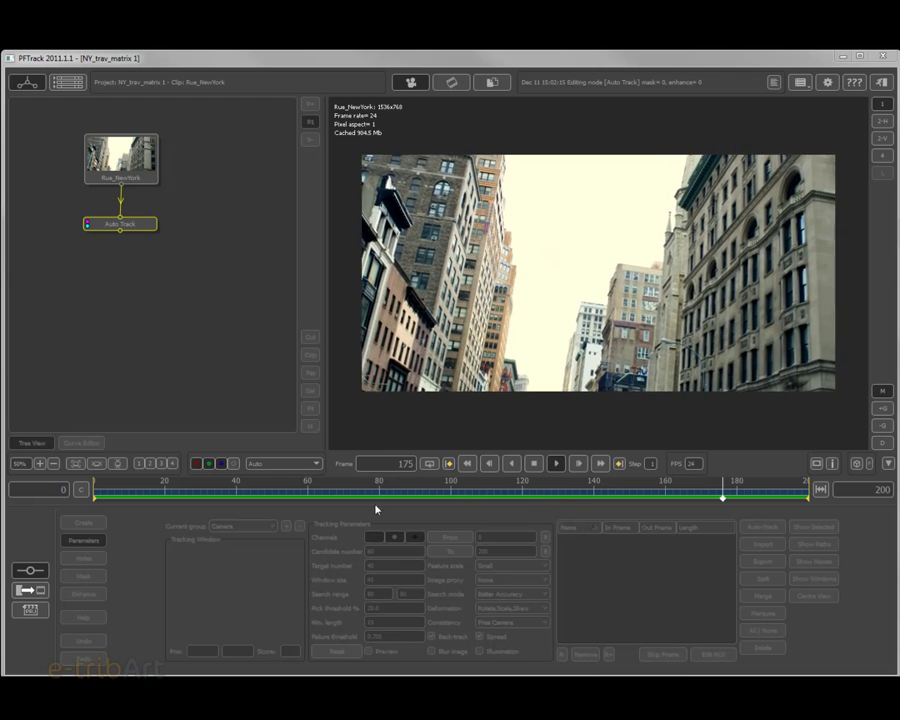
Stop the playback and scrub through the opening frames of the shot to examine the camera movement, ending at frame 26
click(534, 463)
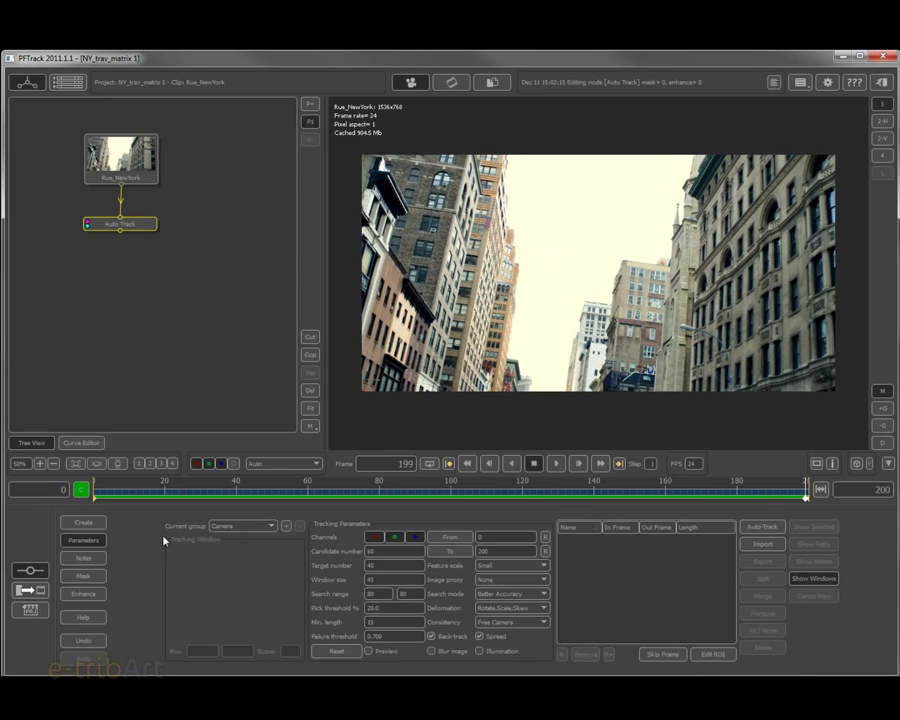
drag(516, 488, 98, 510)
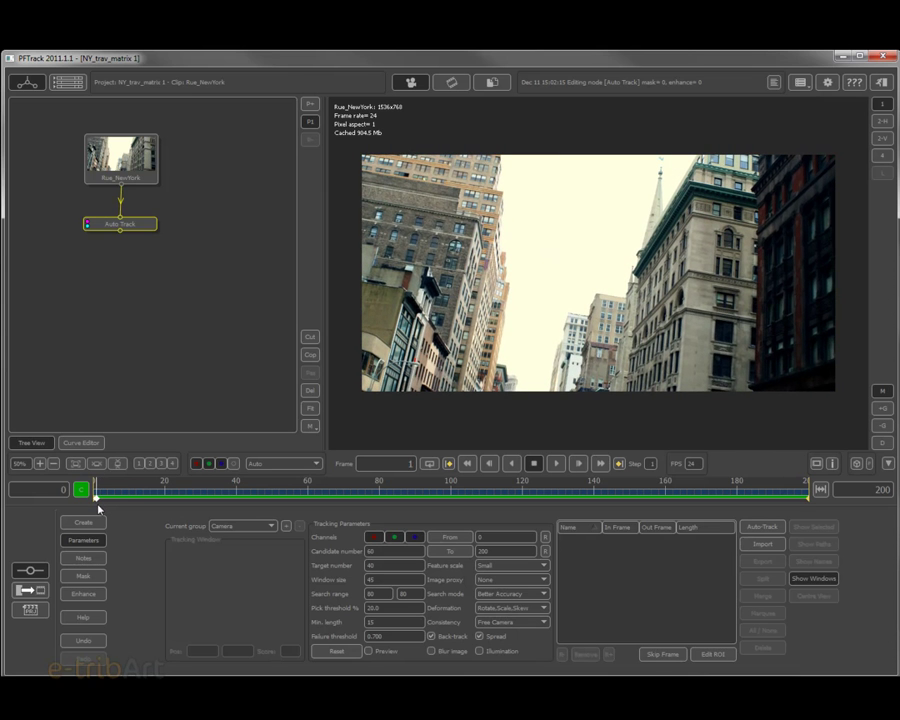
drag(98, 510, 222, 524)
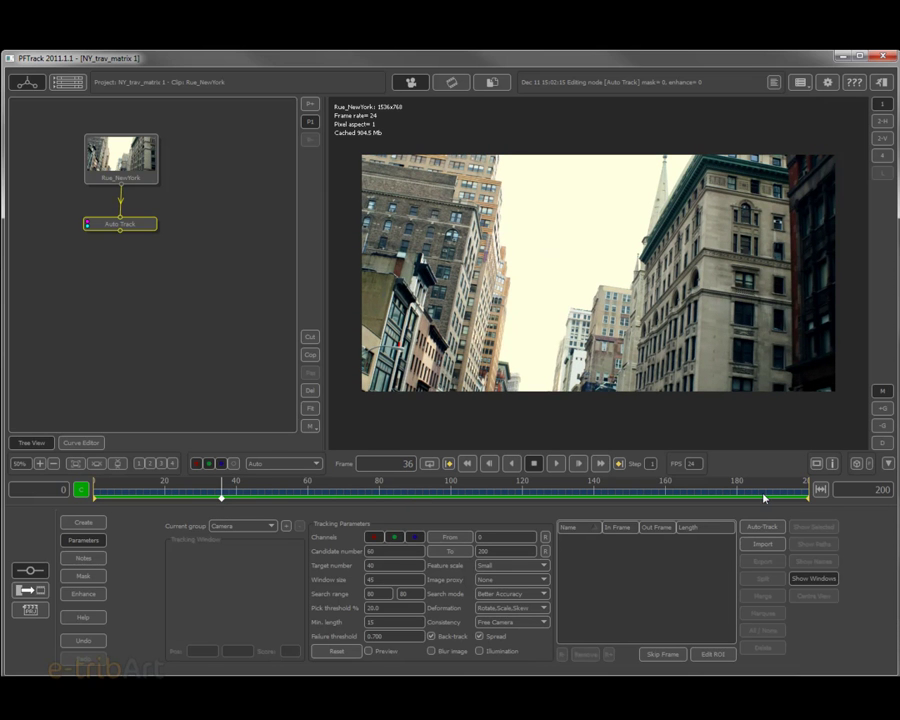
key(shift+space)
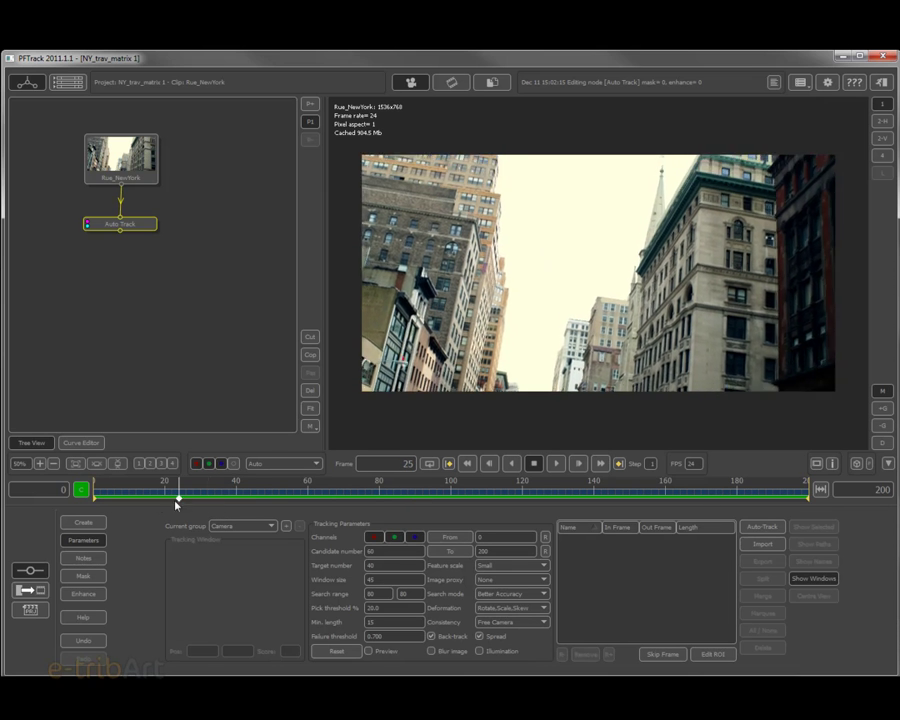
drag(225, 498, 186, 511)
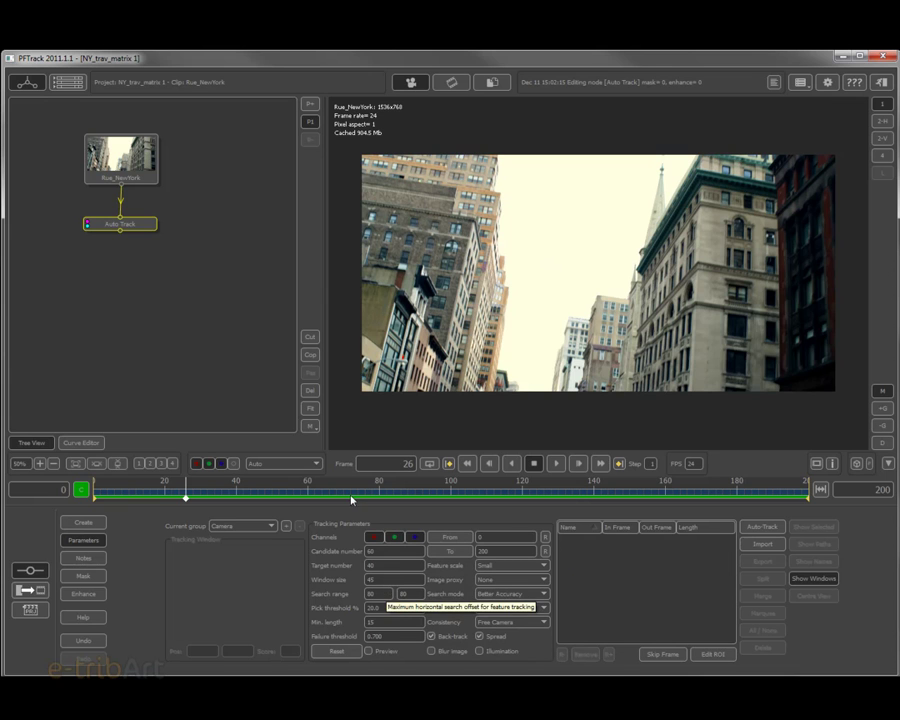
Set the Auto Track candidate number to 100 and the target number to 50
double_click(378, 551)
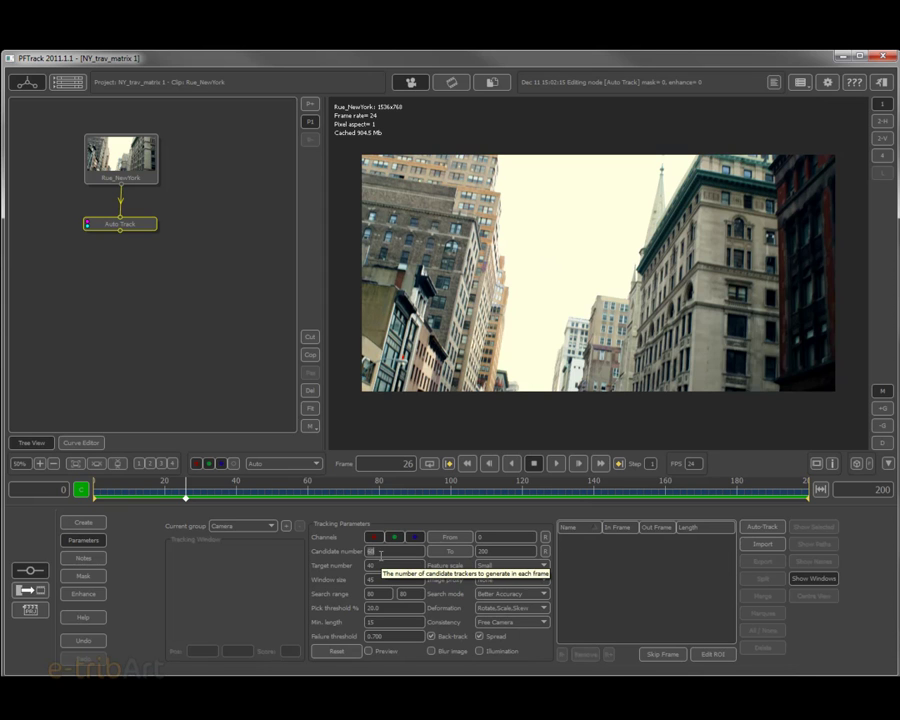
text(100)
key(Tab)
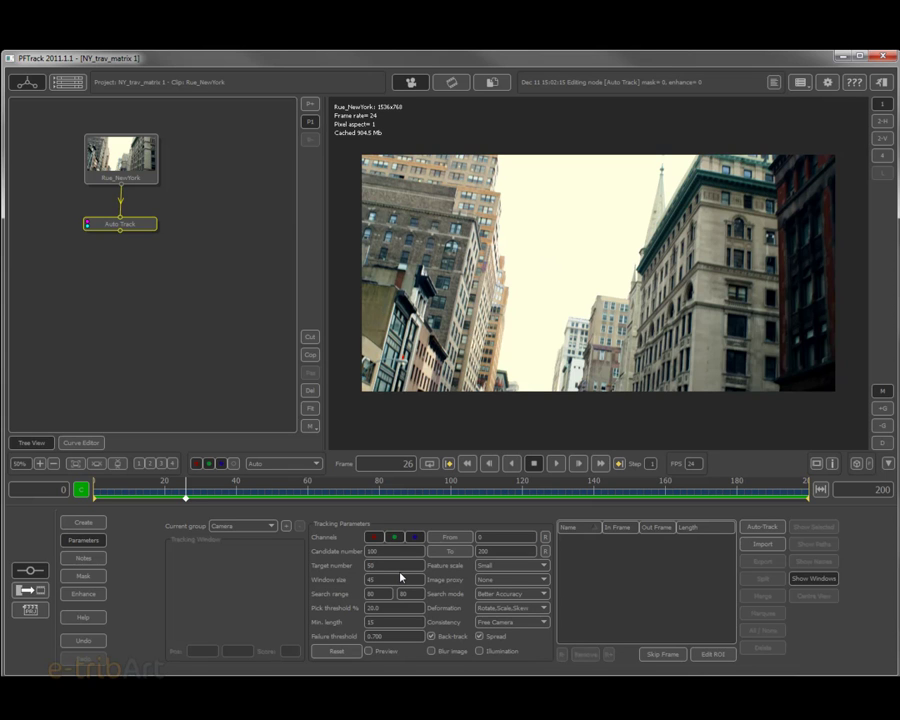
double_click(398, 566)
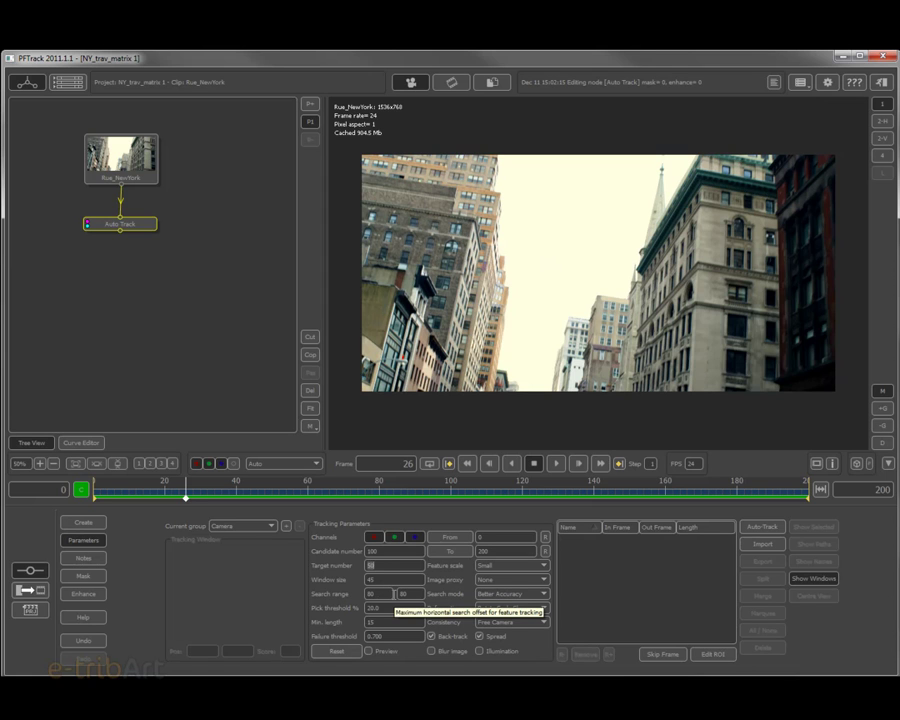
Examine the tracker's window size and search range by previewing the tracking window over the sky and the building edge
click(812, 580)
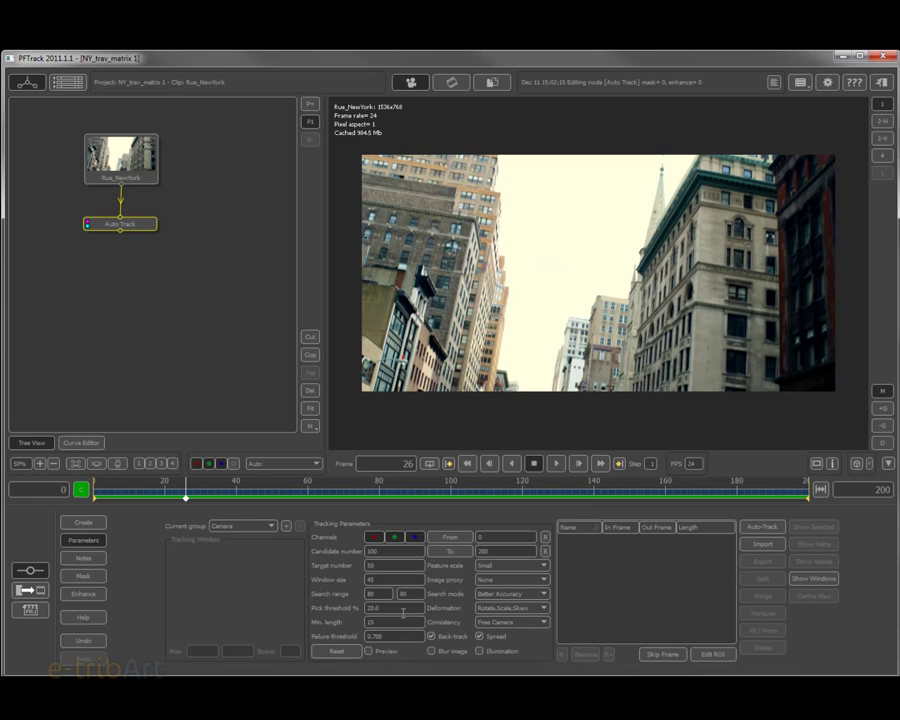
double_click(392, 581)
key(Return)
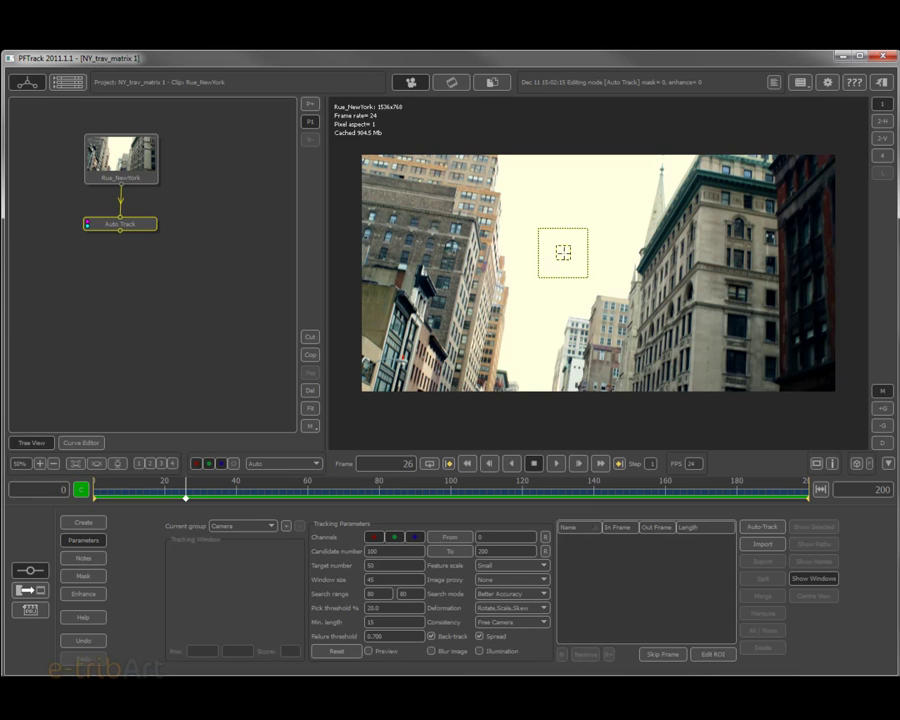
drag(563, 252, 543, 262)
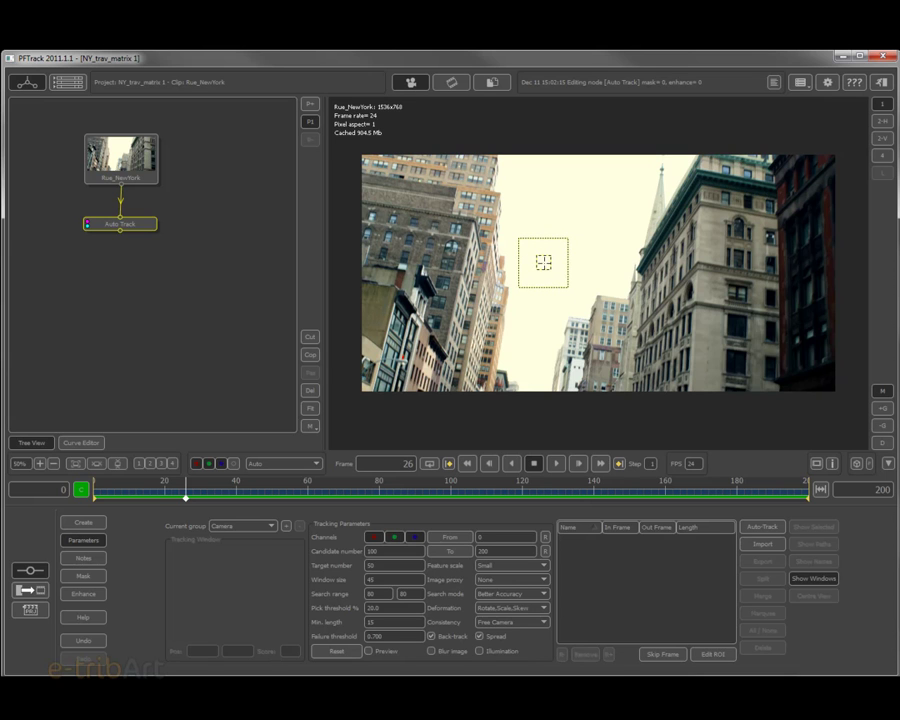
double_click(380, 593)
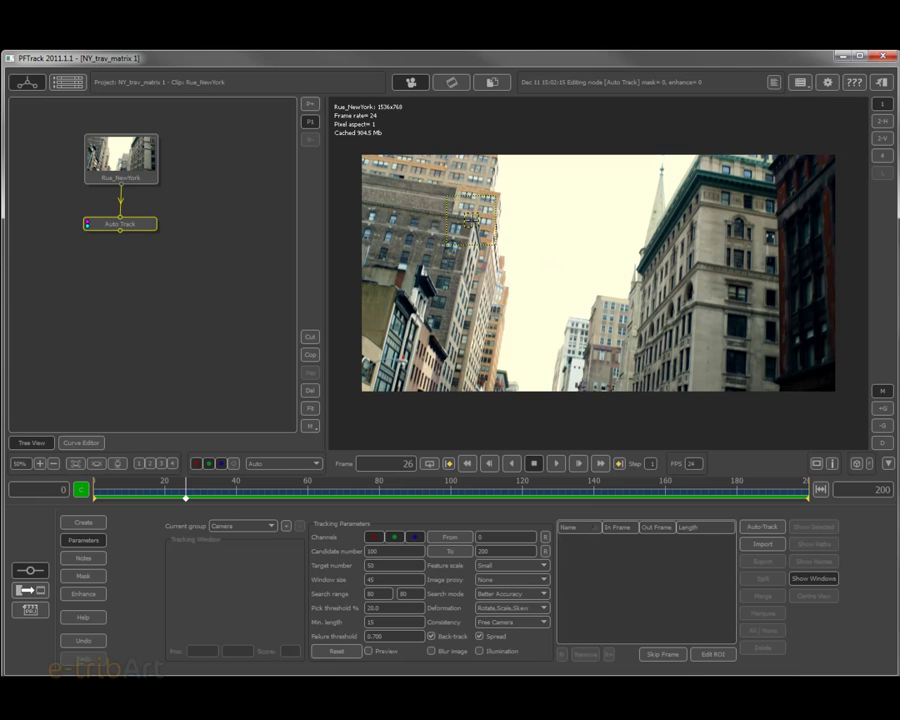
Enable the preview of the Auto Track feature candidates and return the shot to frame 0
double_click(382, 593)
key(Tab)
click(369, 651)
double_click(379, 608)
click(380, 623)
drag(185, 490, 165, 508)
drag(224, 507, 92, 499)
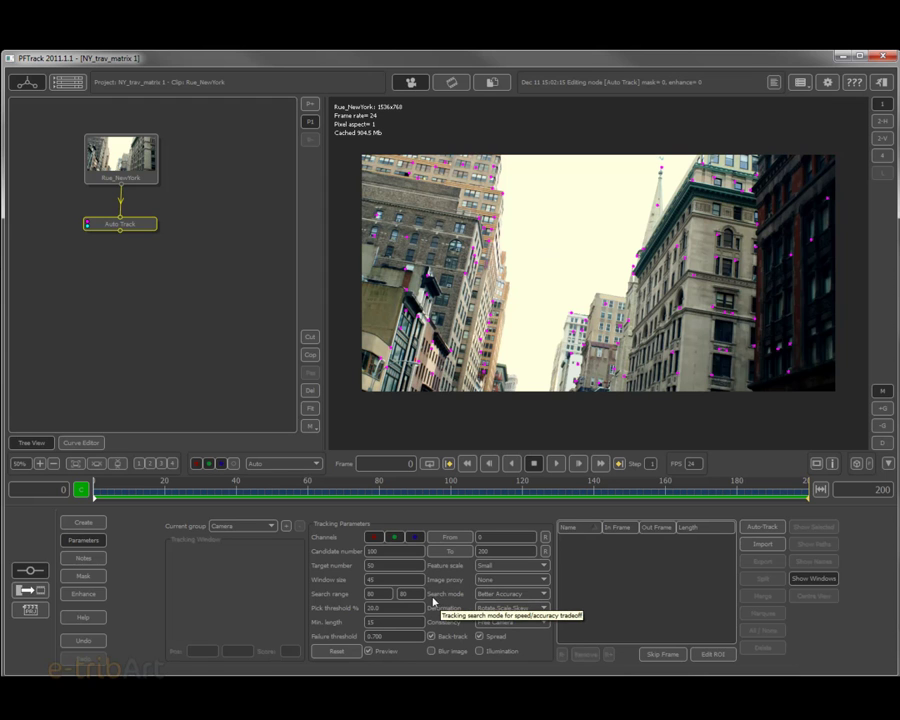
Examine the Auto Track search mode, deformation and consistency options, keeping Better Accuracy as the search mode
click(490, 597)
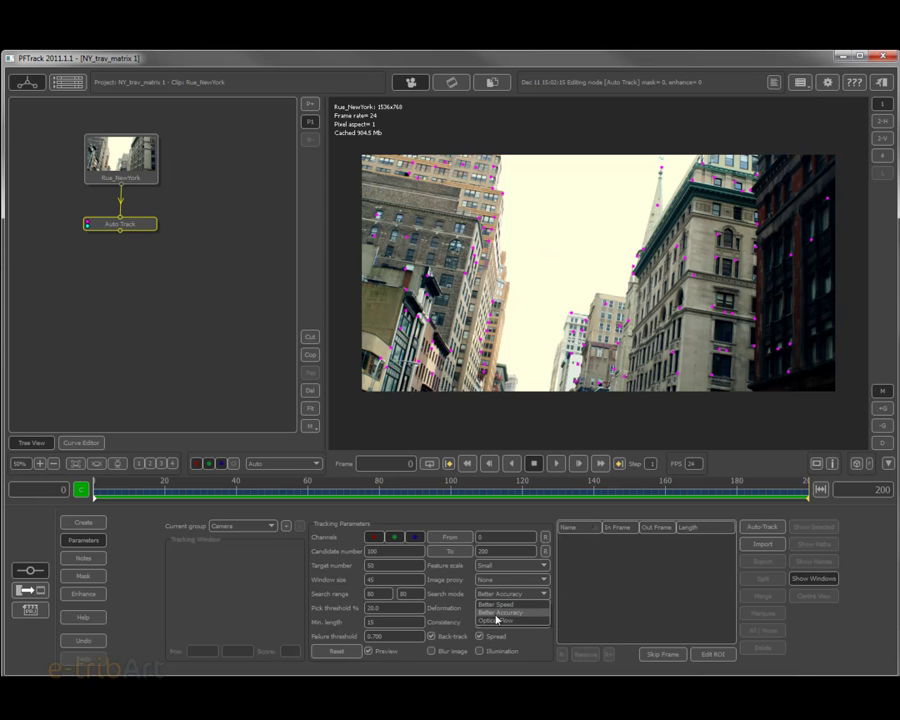
click(497, 614)
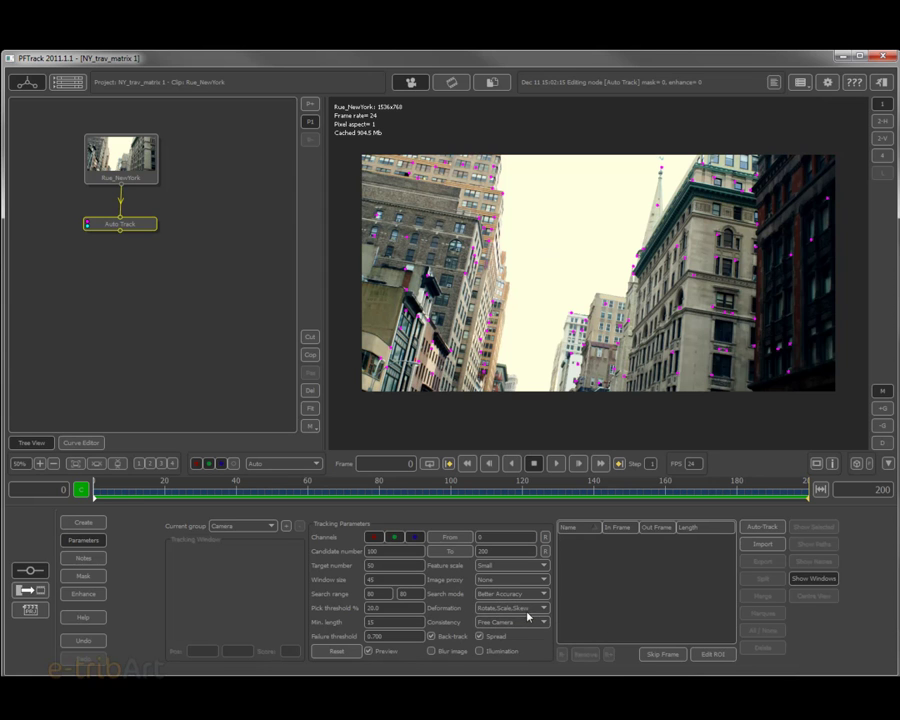
click(527, 607)
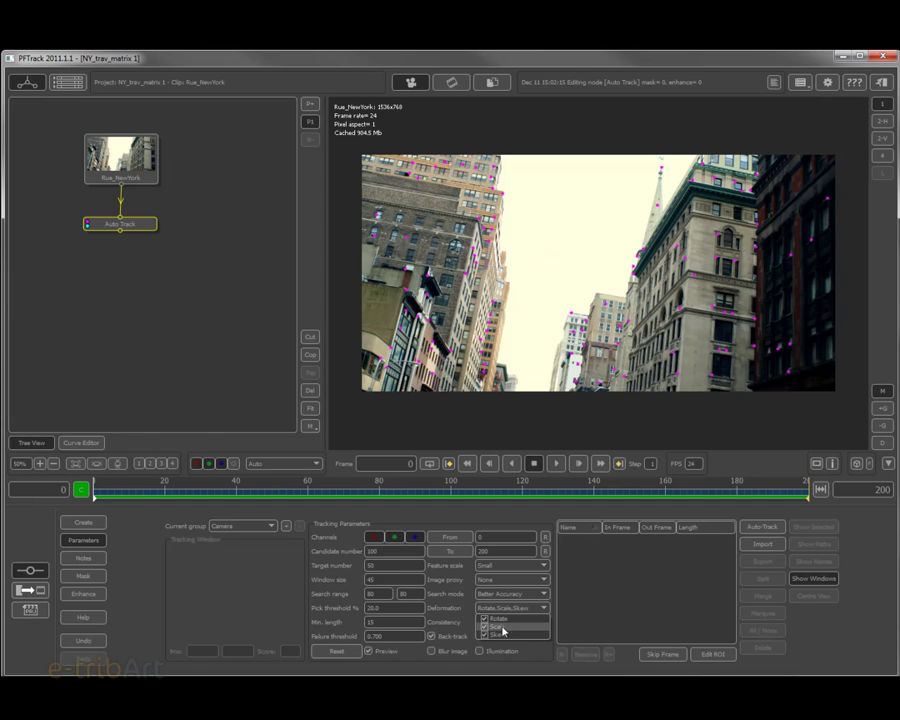
click(447, 633)
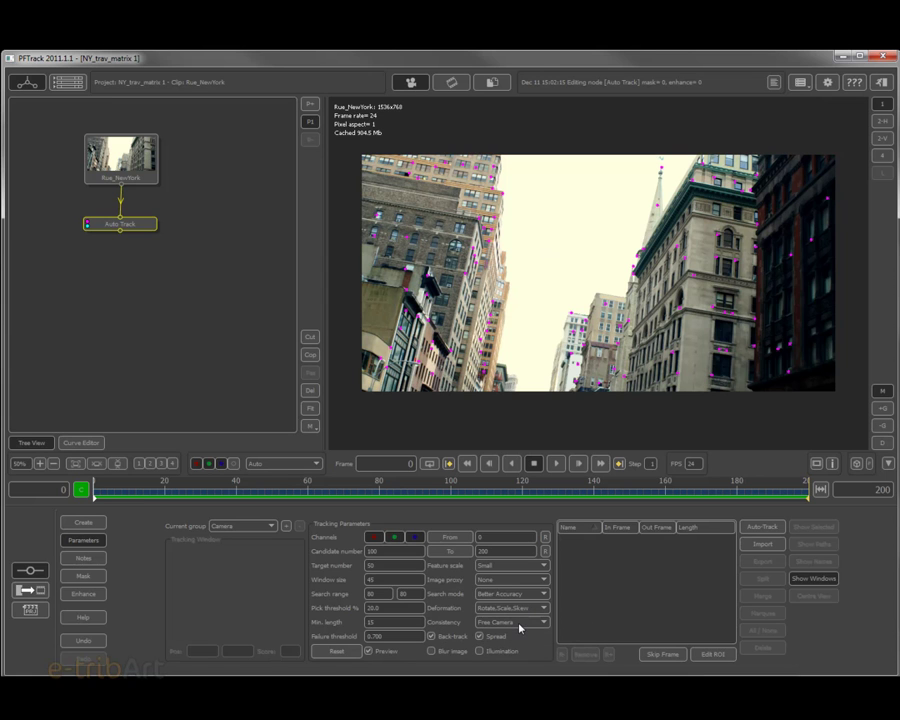
click(519, 627)
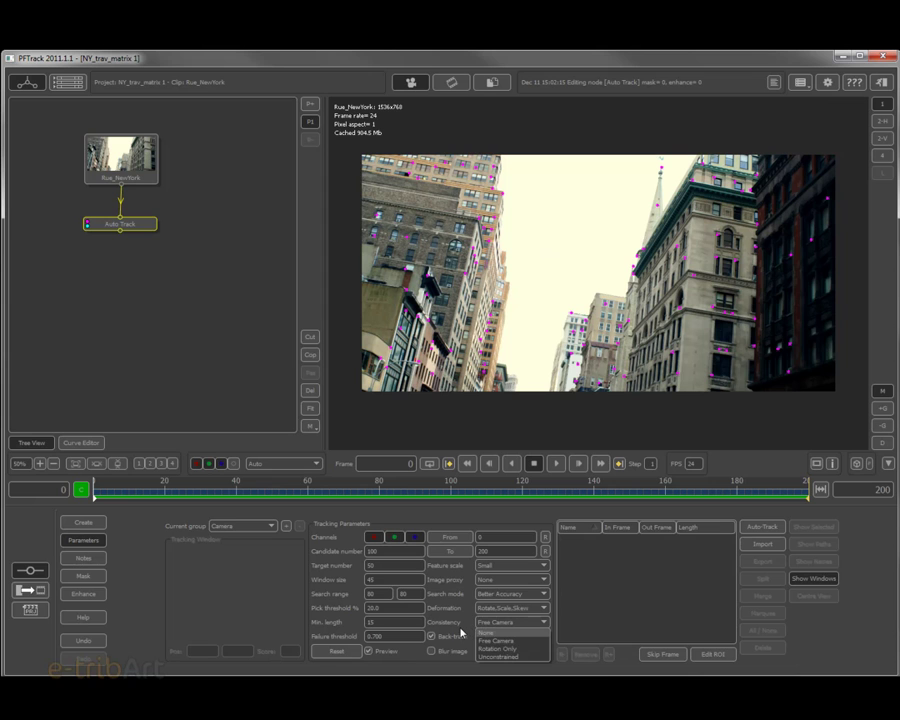
click(458, 629)
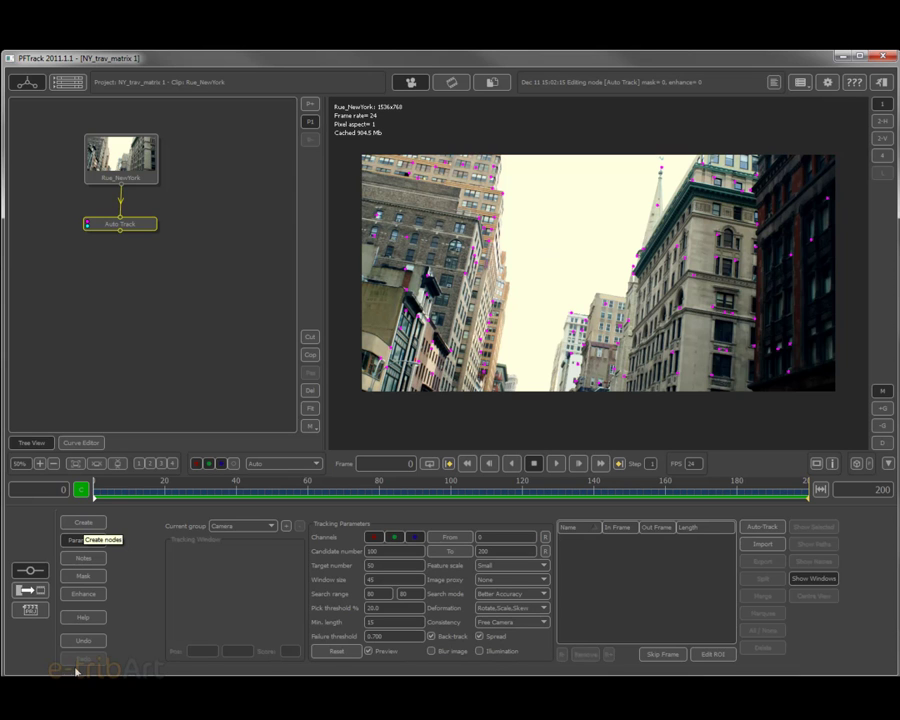
Draw a roto mask around the church spire at frame 0 and adjust its lower corner near the building edge
click(81, 580)
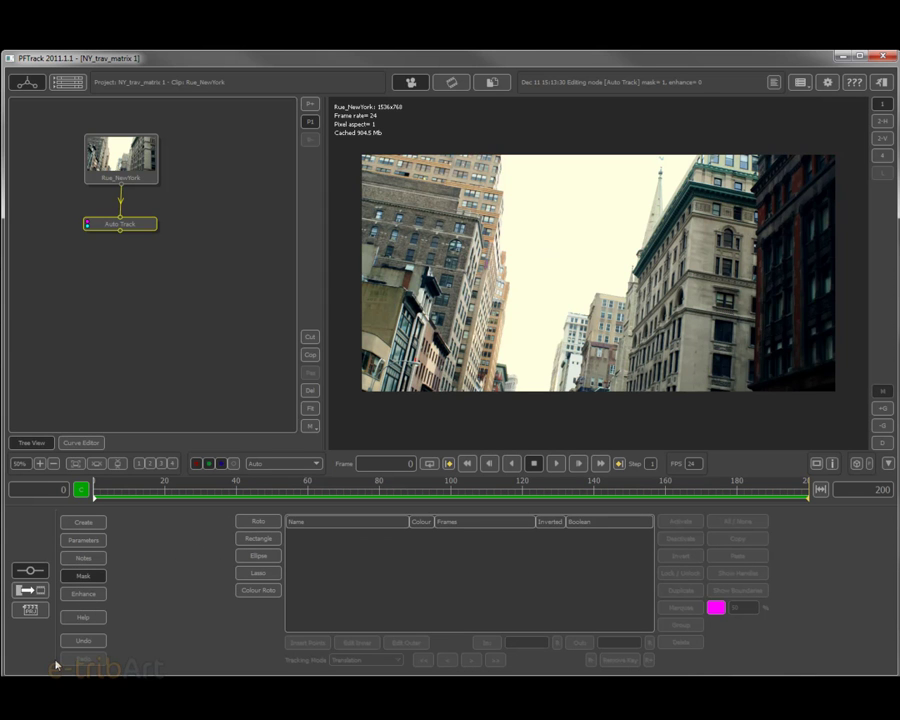
click(256, 522)
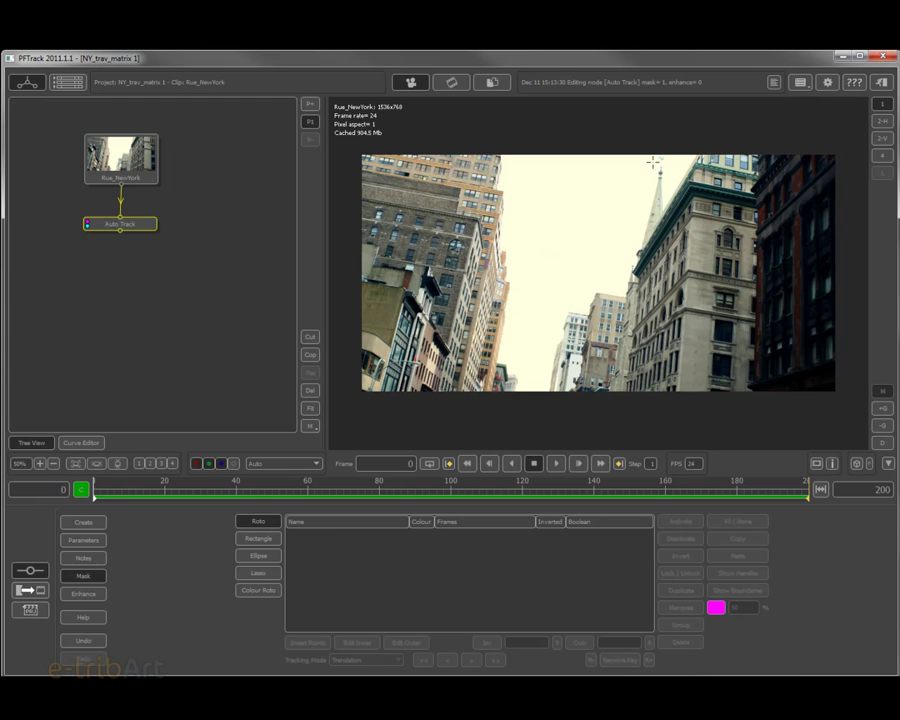
click(652, 160)
click(643, 256)
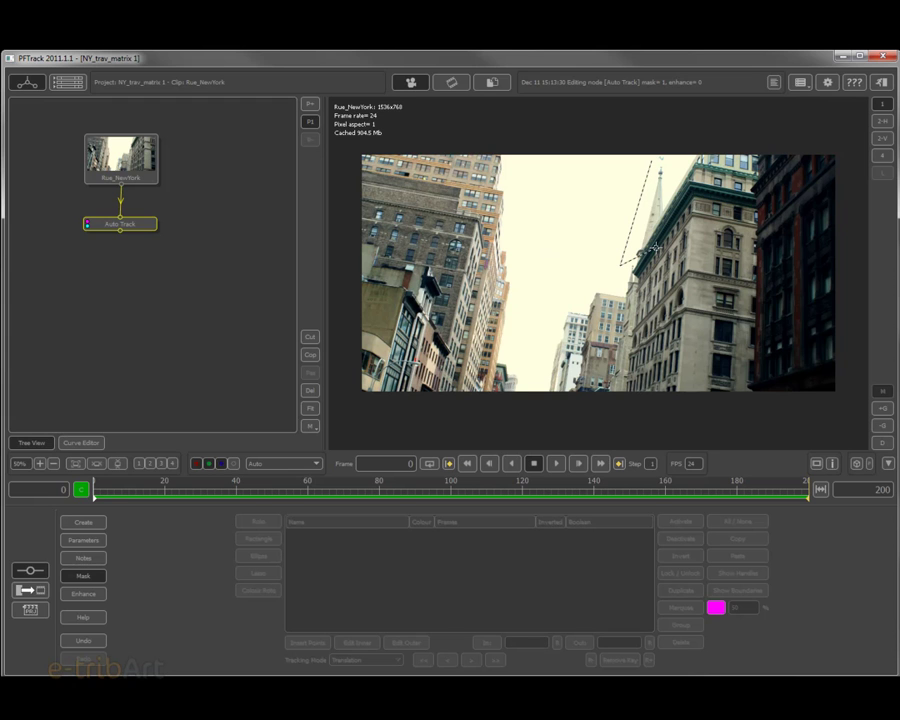
click(670, 151)
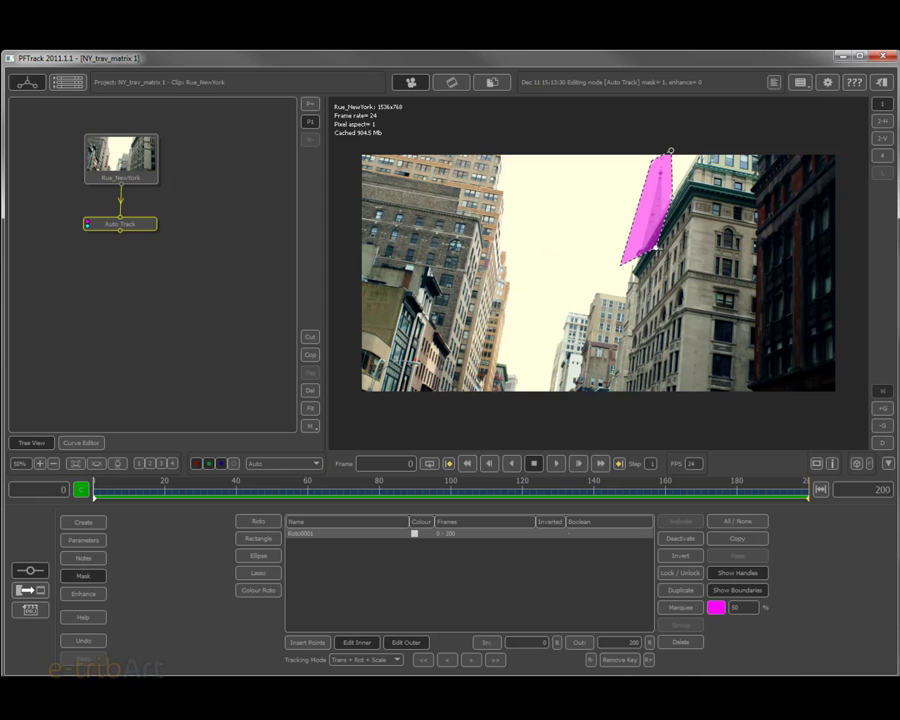
drag(651, 242, 644, 257)
Try animating the spire's roto mask by moving its upper corner at frame 72, and delete the mask from frame 0
drag(137, 494, 350, 497)
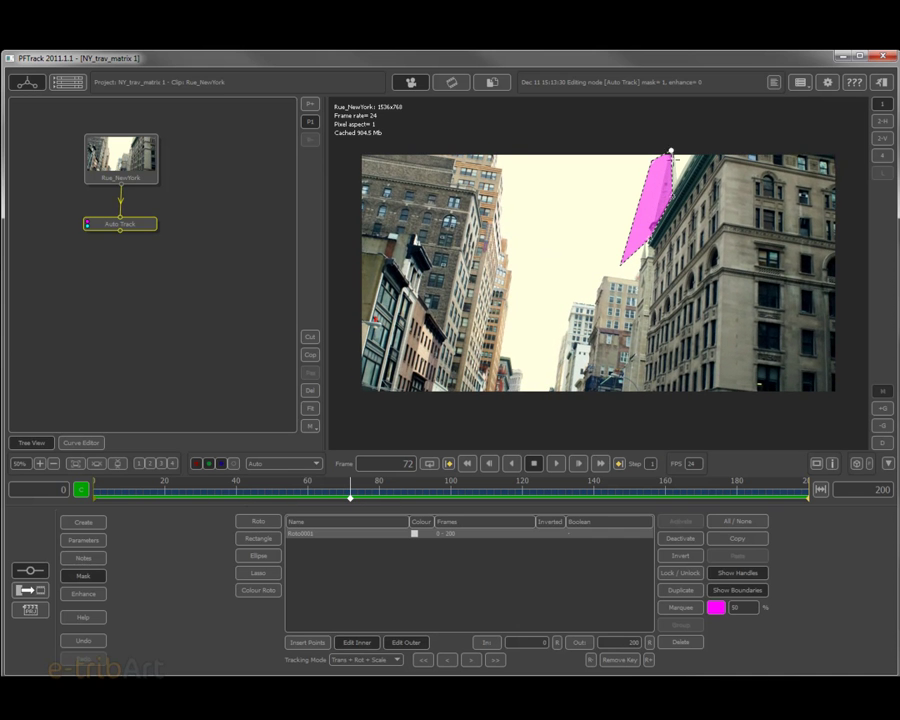
drag(670, 151, 682, 138)
drag(350, 497, 82, 492)
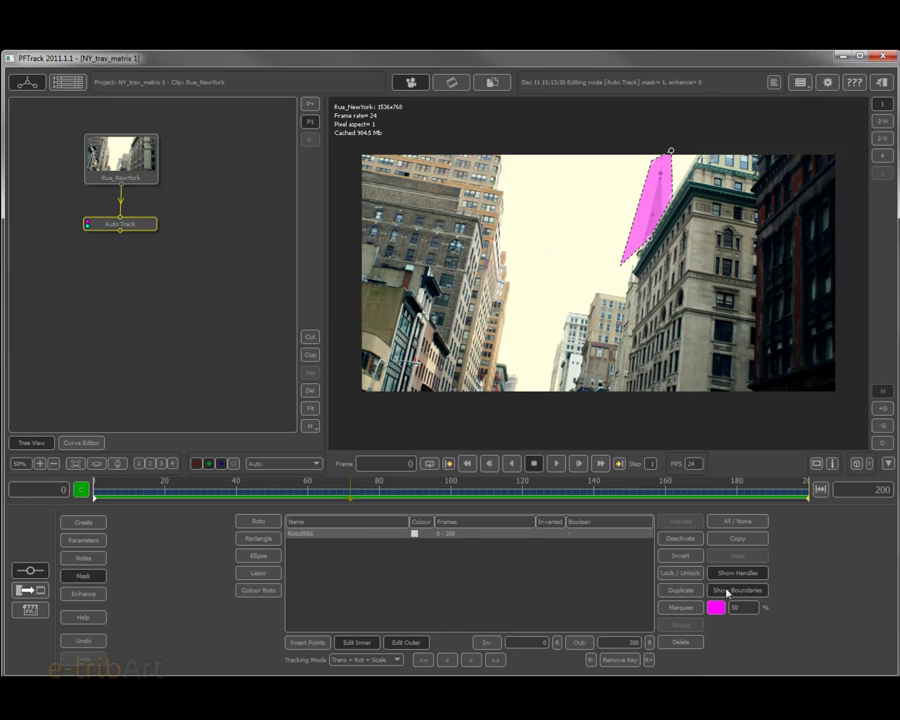
click(676, 643)
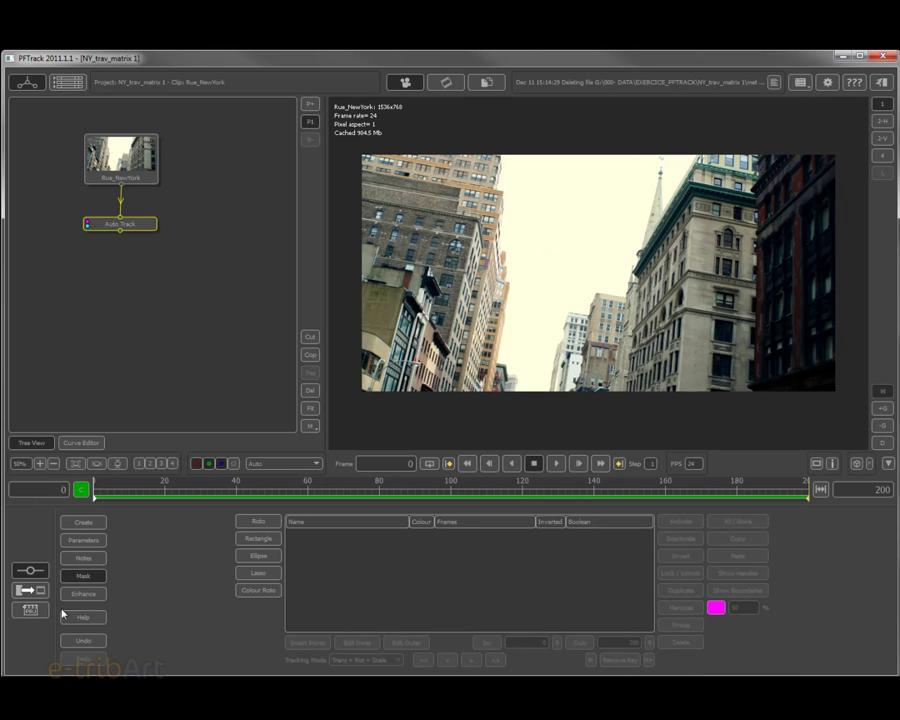
Enable Marker Enhancement on the Auto Track node, sample the rooftop brick structure's colour and narrow the colour range
click(82, 594)
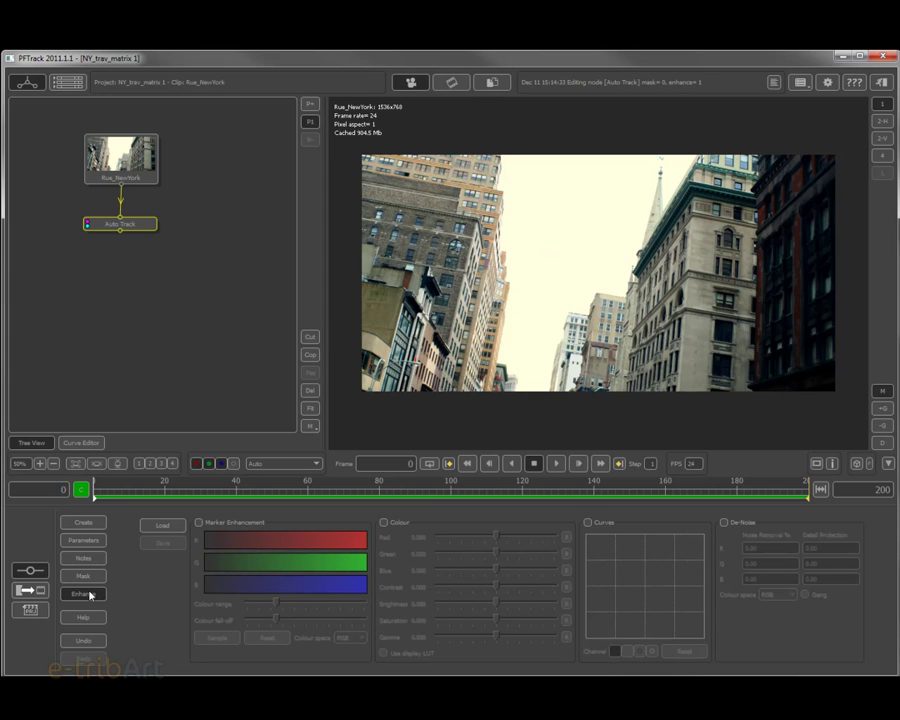
click(233, 525)
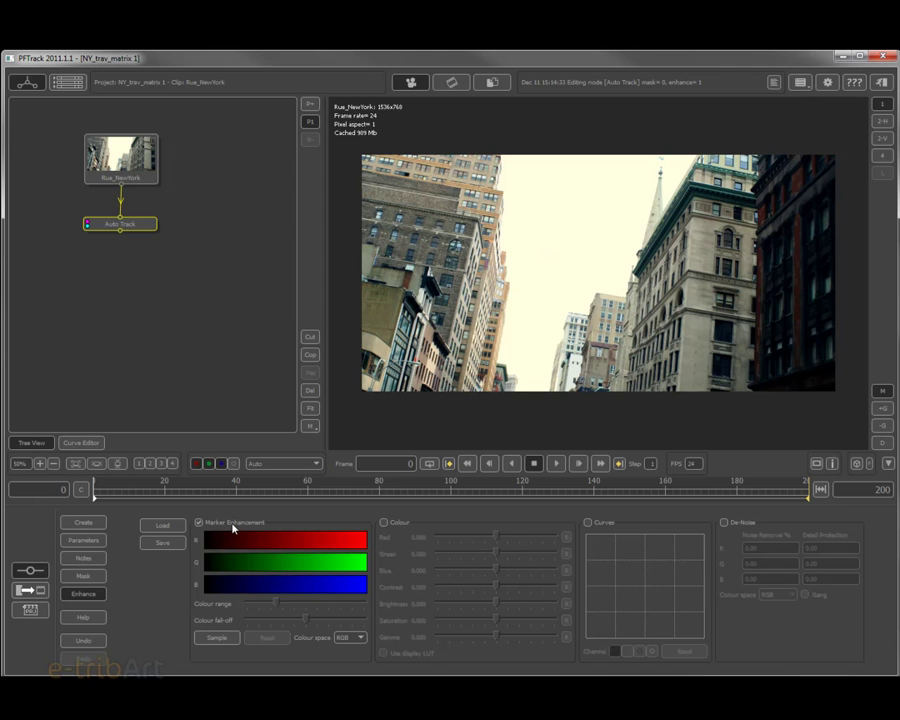
click(211, 640)
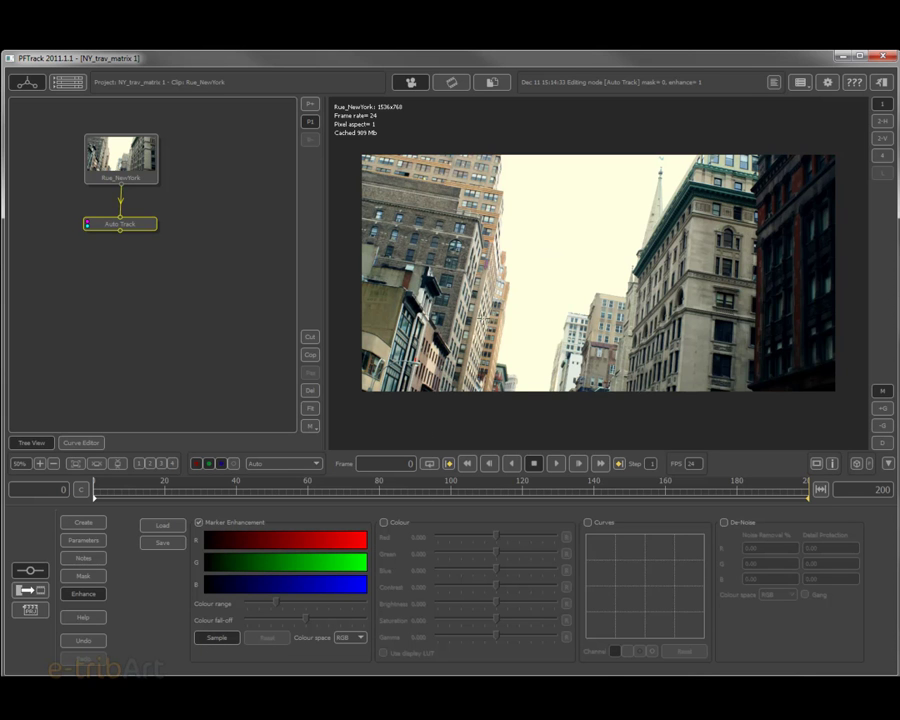
click(410, 281)
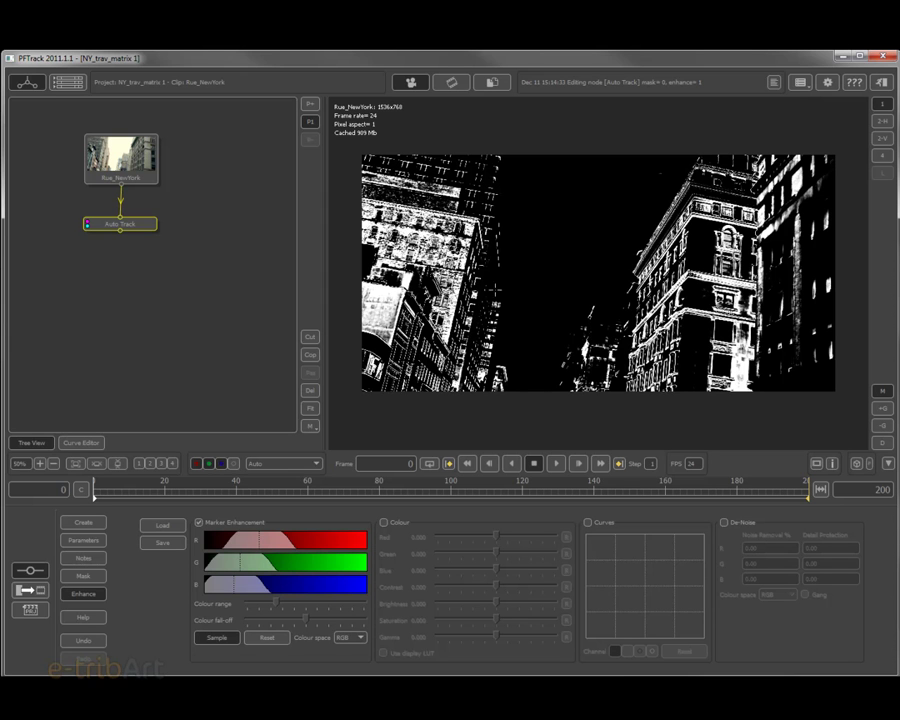
mouse_move(285, 607)
mouse_down()
mouse_move(340, 601)
mouse_move(243, 603)
mouse_move(252, 606)
mouse_up()
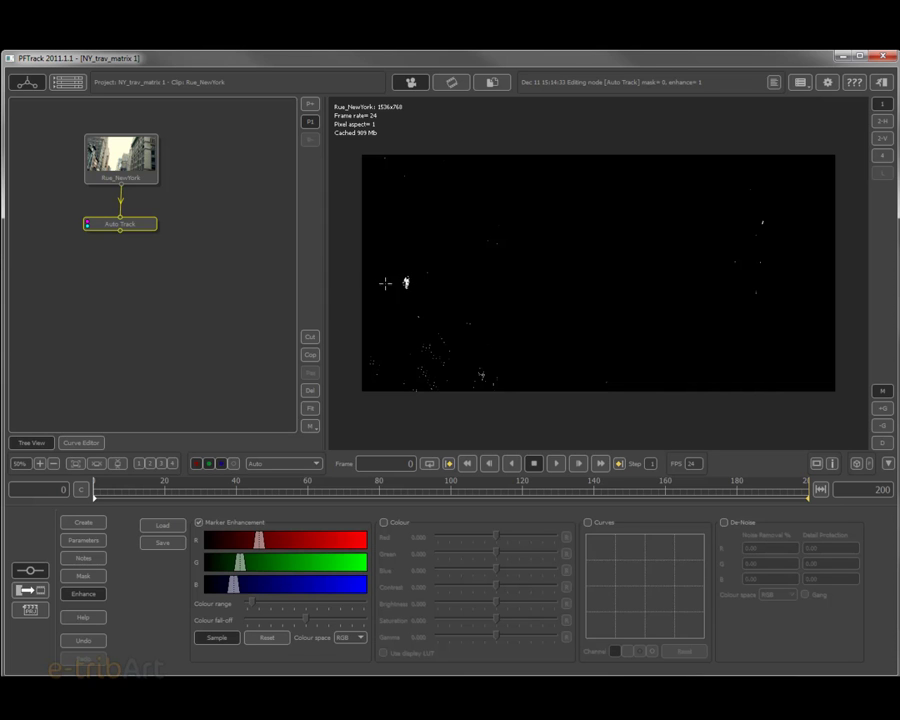
Preview the auto-track candidates on the enhanced black-and-white image and examine them across the shot
click(76, 539)
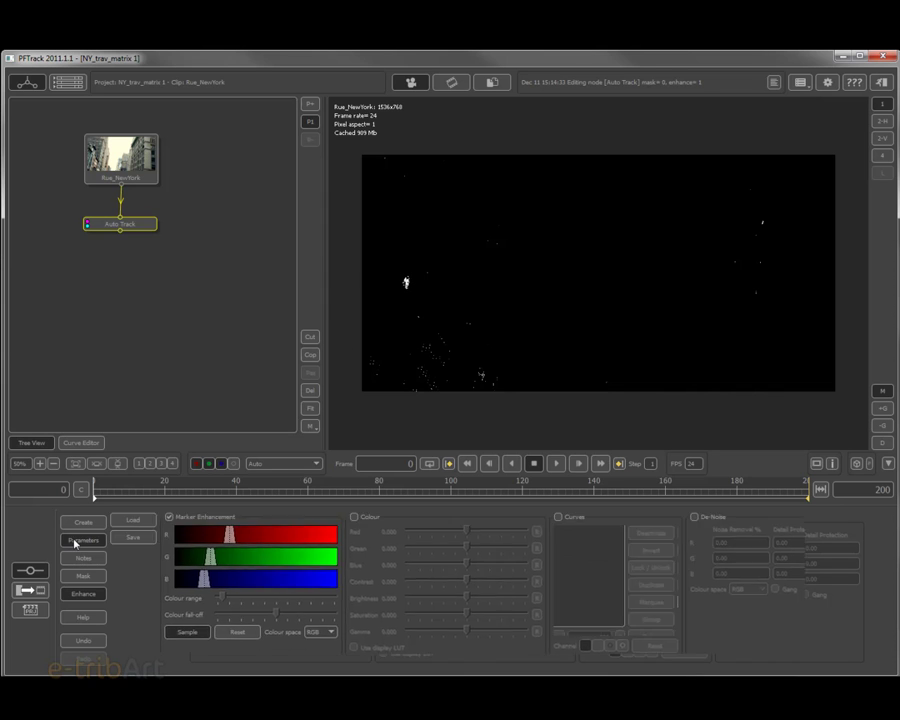
click(368, 651)
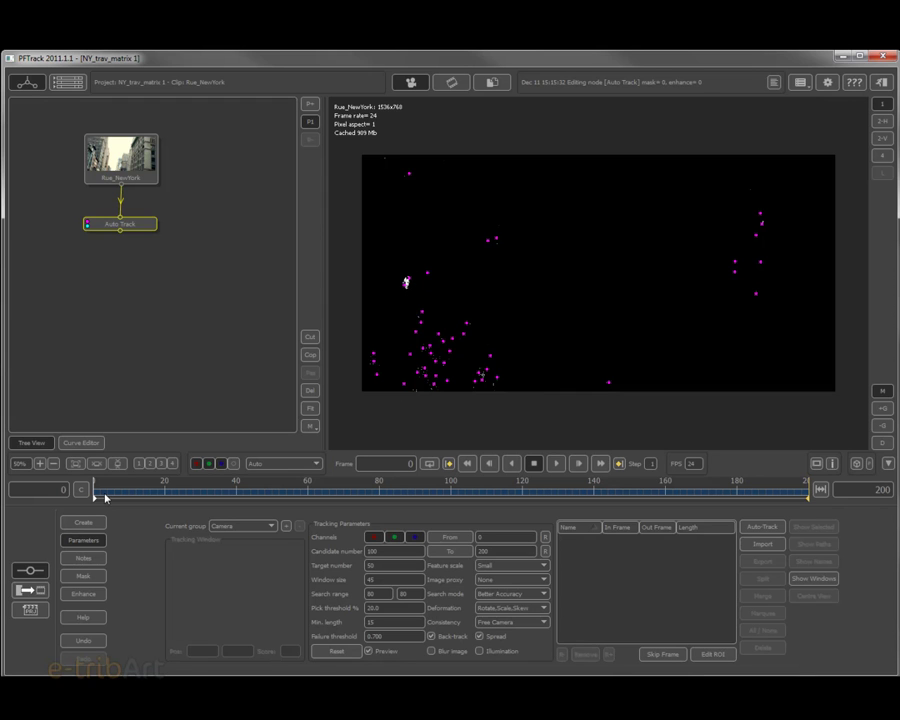
click(762, 497)
drag(762, 497, 330, 490)
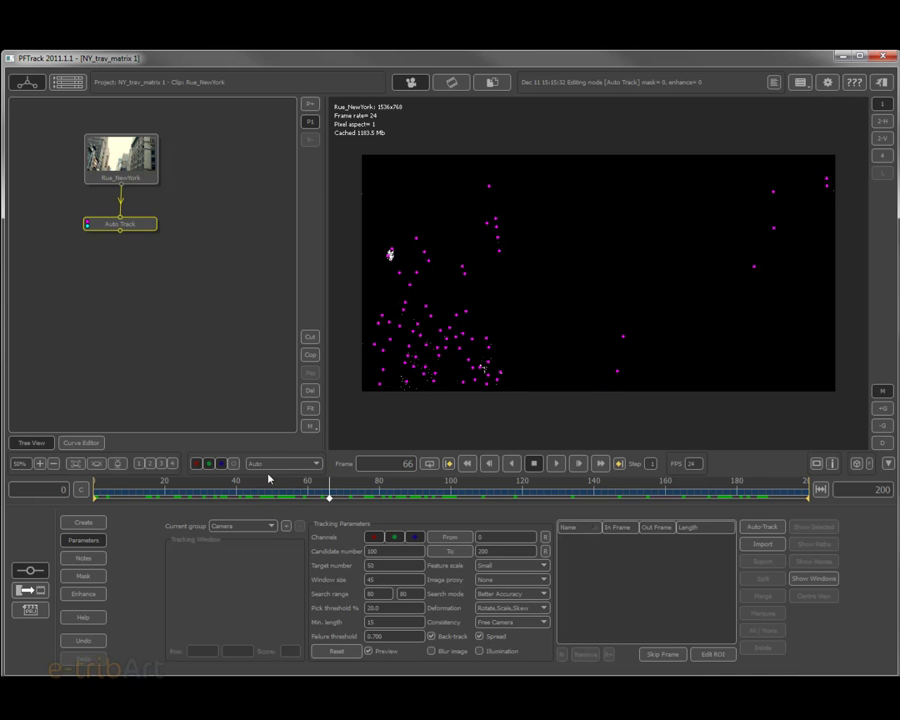
click(87, 494)
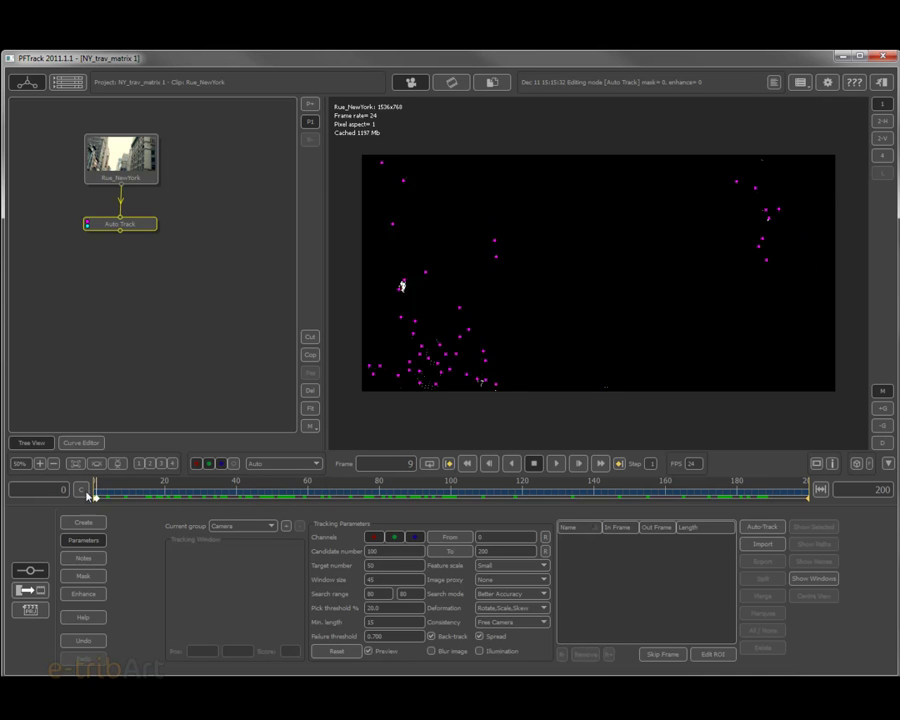
Reset the colour samples of the Auto Track node's Marker Enhancement
click(83, 593)
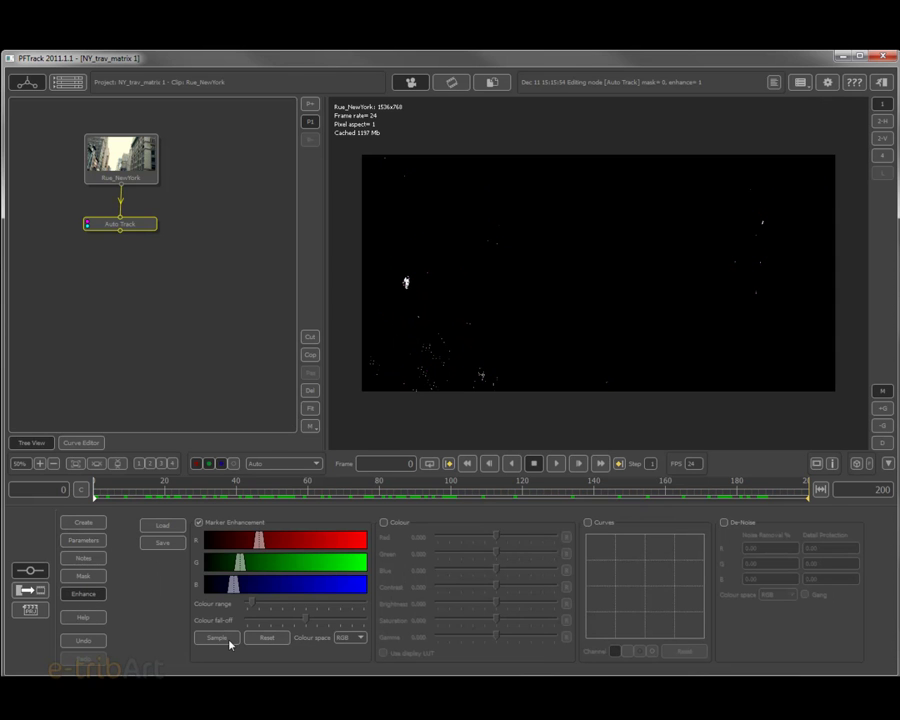
click(258, 638)
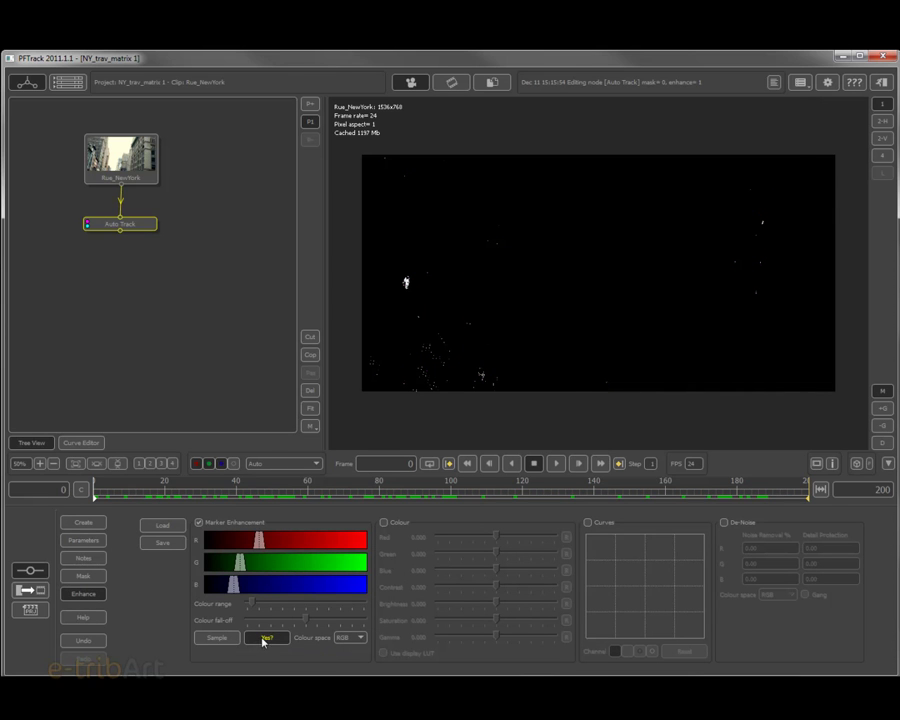
click(264, 638)
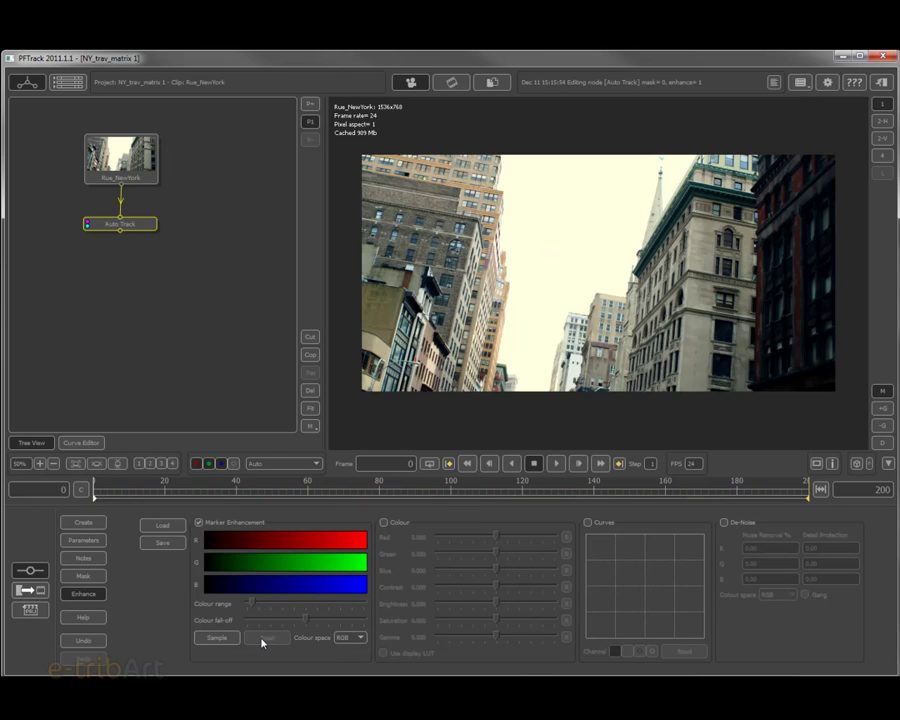
Create a User Track node, link it directly to the Rue_NewYork clip beside Auto Track, and open it for editing
right_click(131, 228)
click(163, 243)
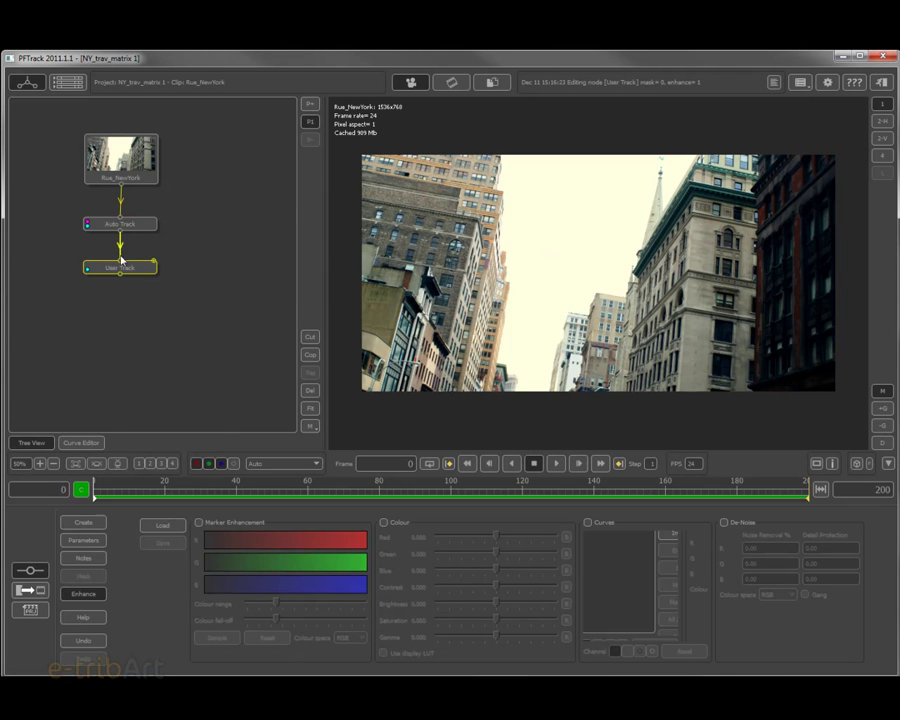
click(120, 236)
drag(122, 266, 120, 187)
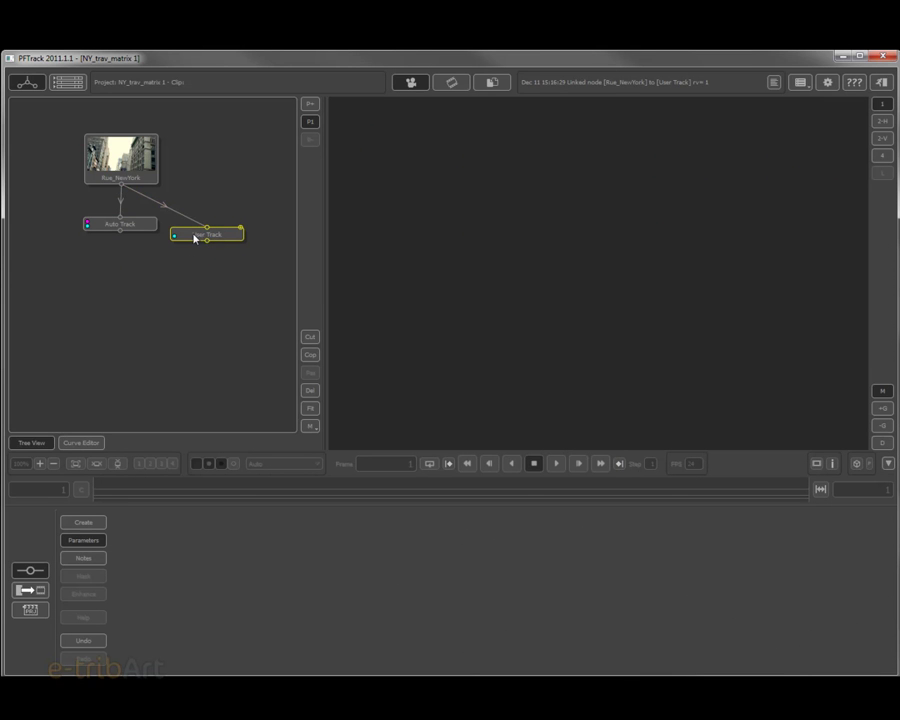
double_click(195, 238)
drag(225, 234, 225, 232)
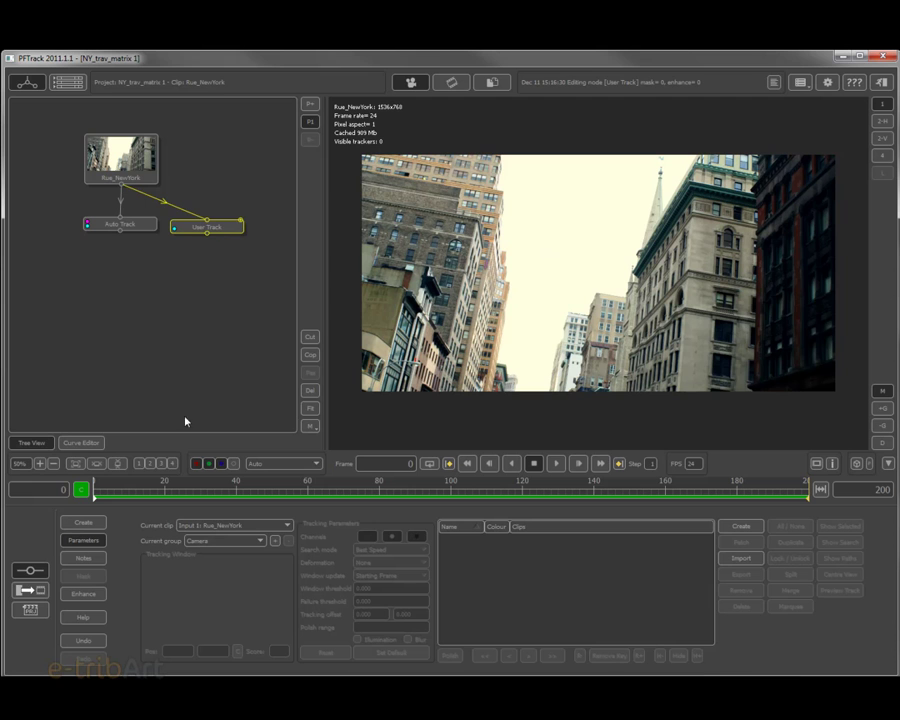
Enable Marker Enhancement on the User Track node, sample the rooftop brick structure's colour and narrow the colour range to isolate it
click(84, 595)
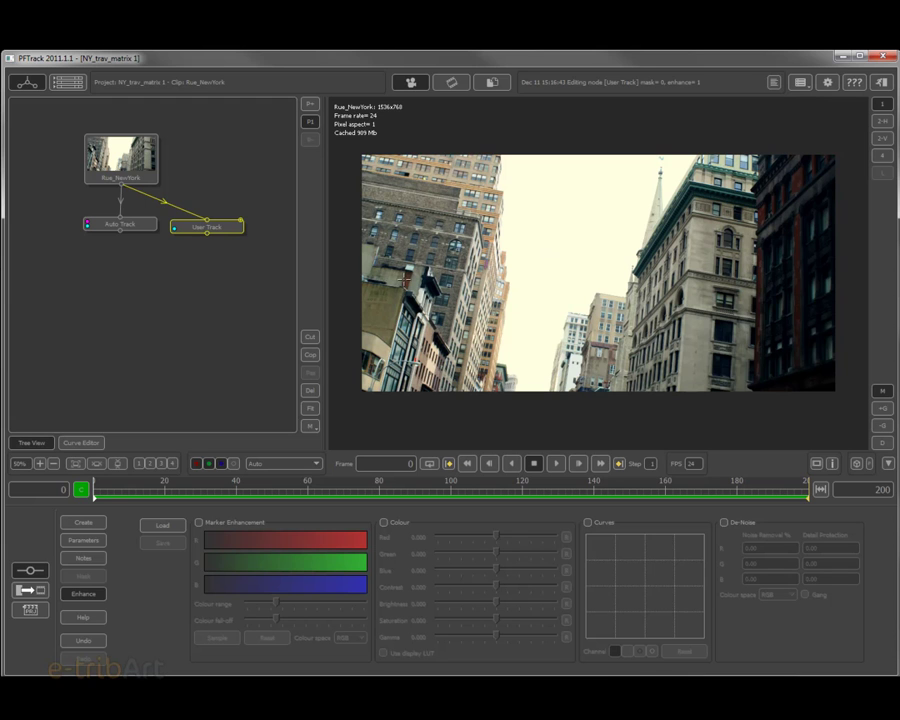
click(214, 526)
click(216, 637)
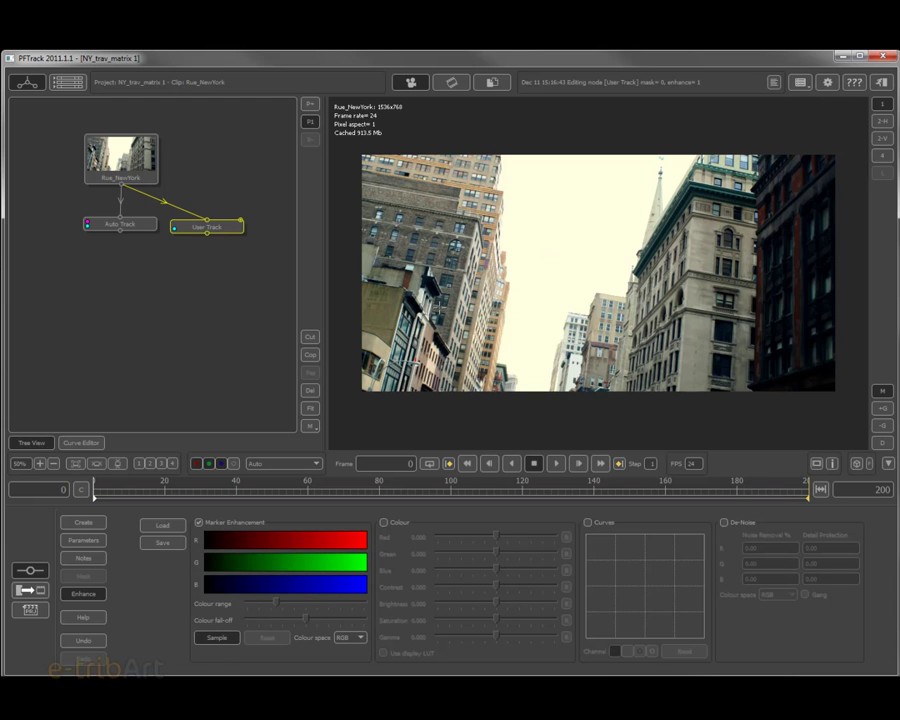
click(400, 288)
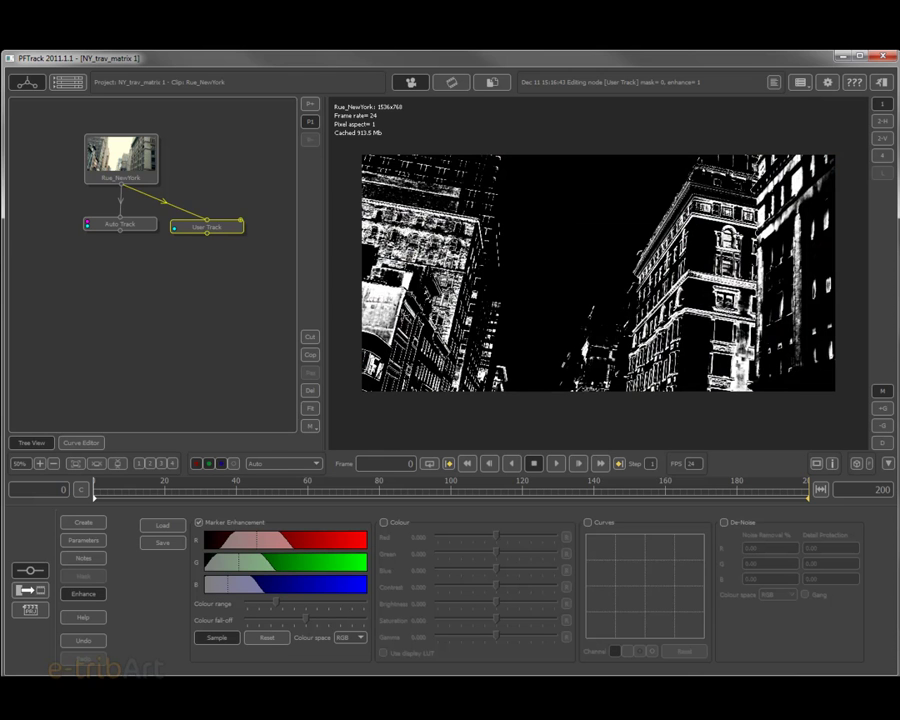
drag(257, 598, 252, 607)
drag(265, 609, 255, 603)
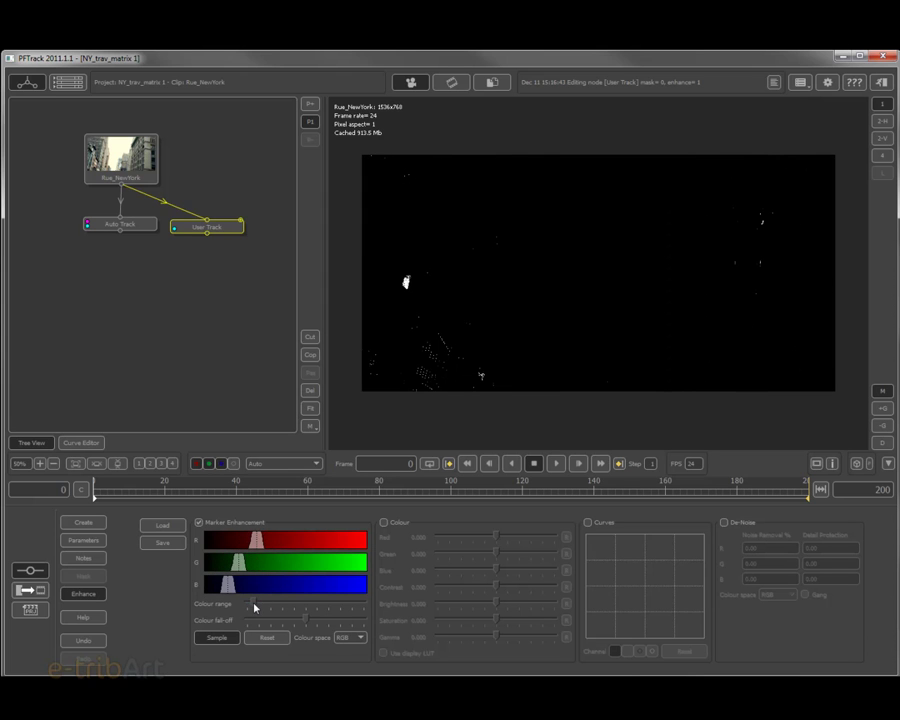
Place a user tracker on the isolated white rooftop patch at frame 0
click(83, 540)
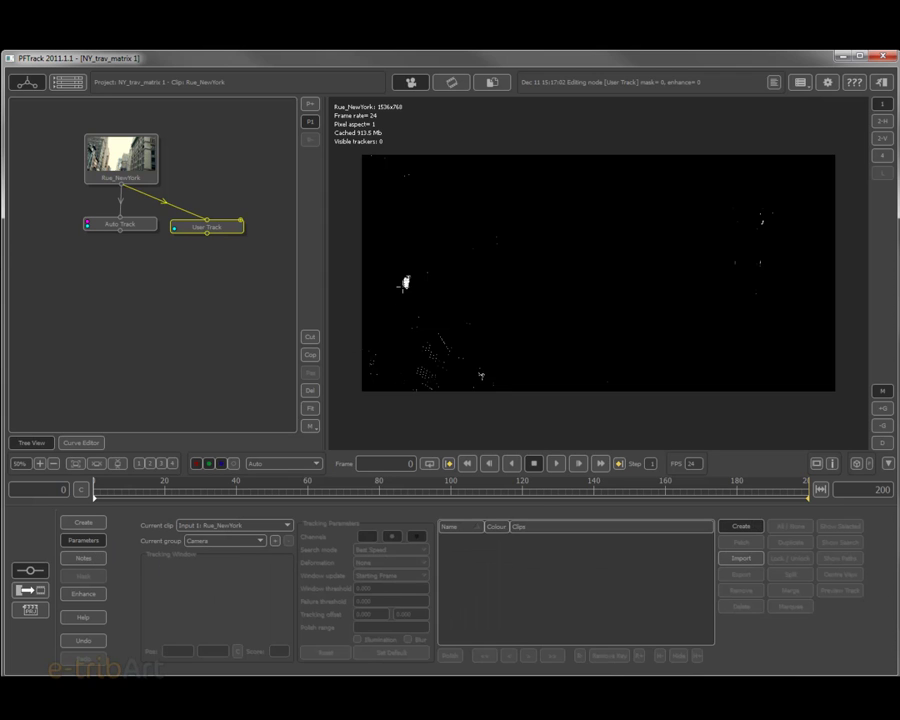
click(405, 283)
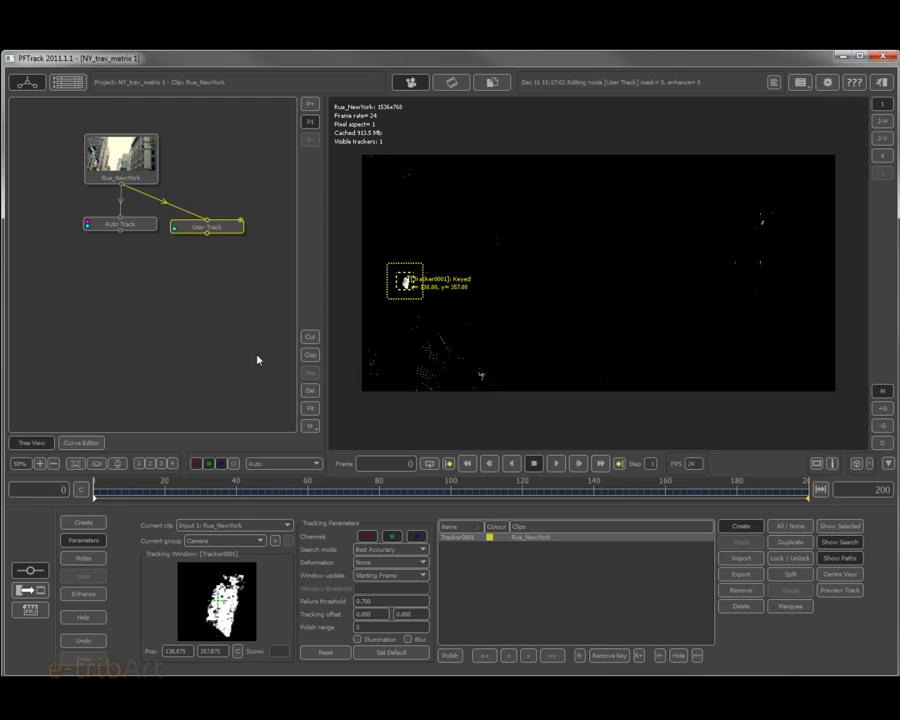
Unlink the User Track node from the Rue_NewYork clip, keep it beside Auto Track, and reopen Auto Track for editing
click(181, 213)
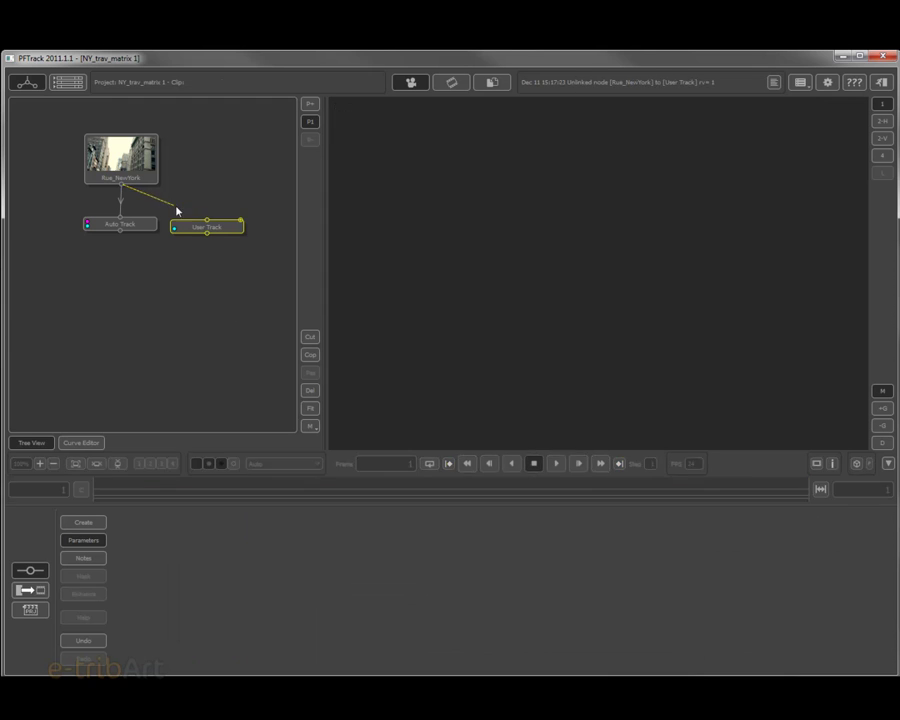
drag(200, 226, 217, 235)
click(135, 227)
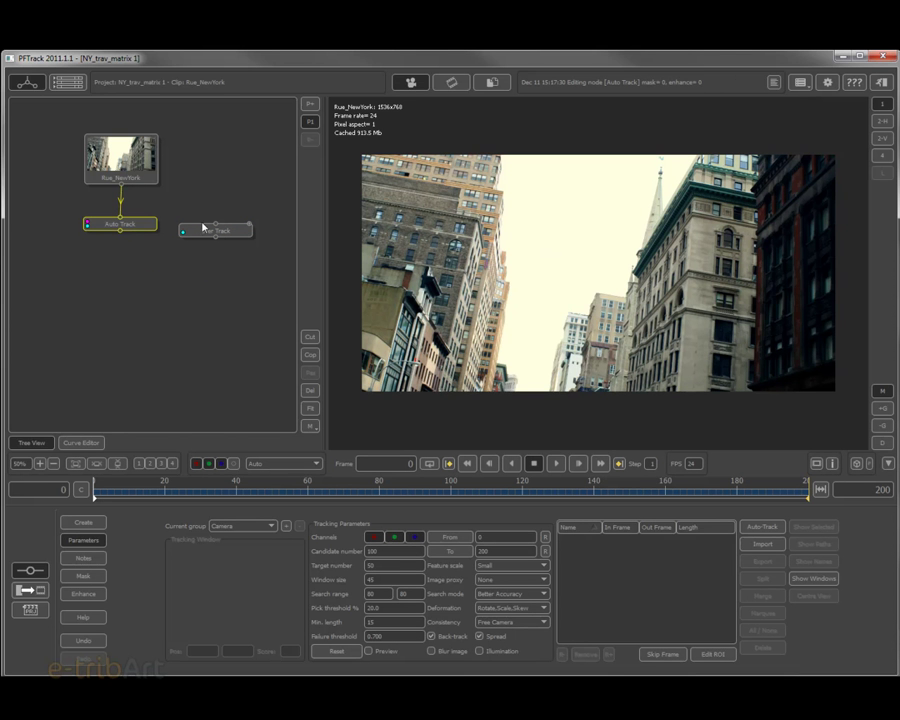
drag(203, 230, 186, 232)
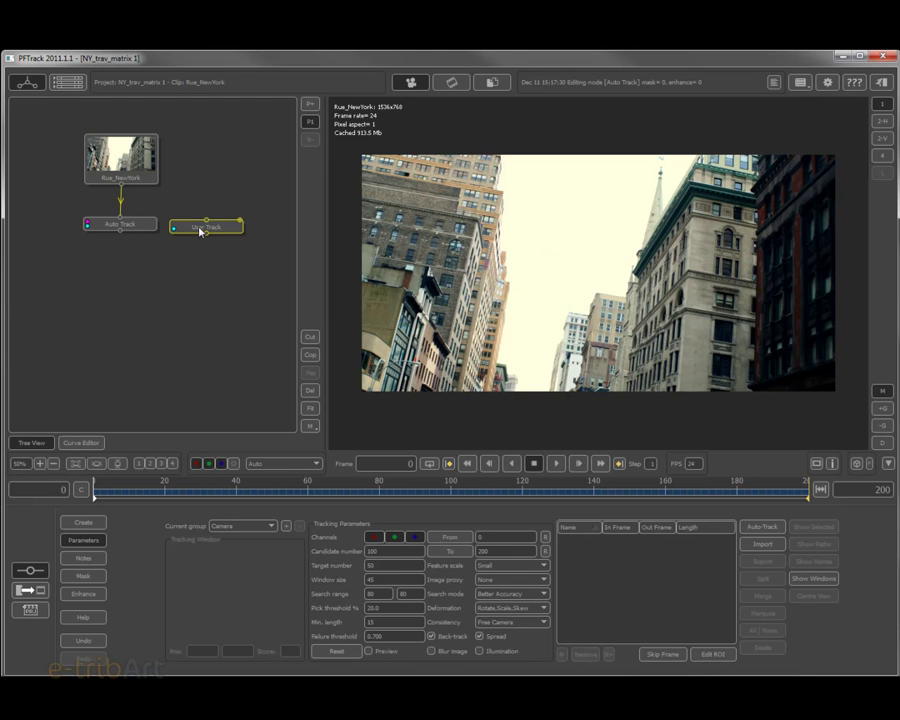
Run automatic tracking on the Rue_NewYork clip over frames 0 to 200 with the Auto Track node
click(148, 226)
click(758, 531)
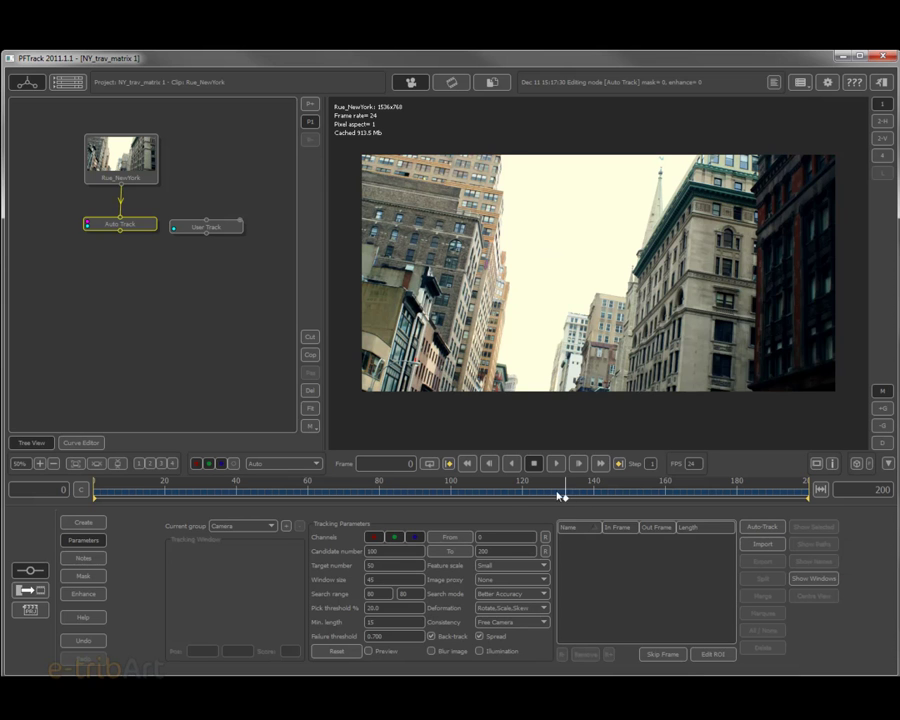
click(763, 529)
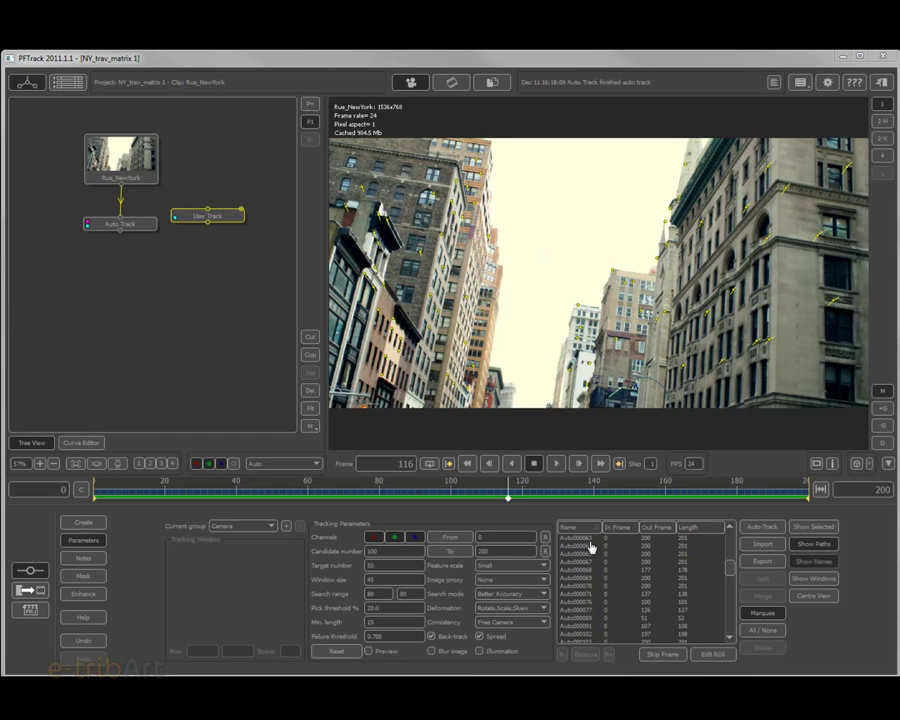
Examine the in frame, out frame and length of several generated trackers, including Auto000005, Auto000131 and Auto000010
drag(729, 578, 727, 537)
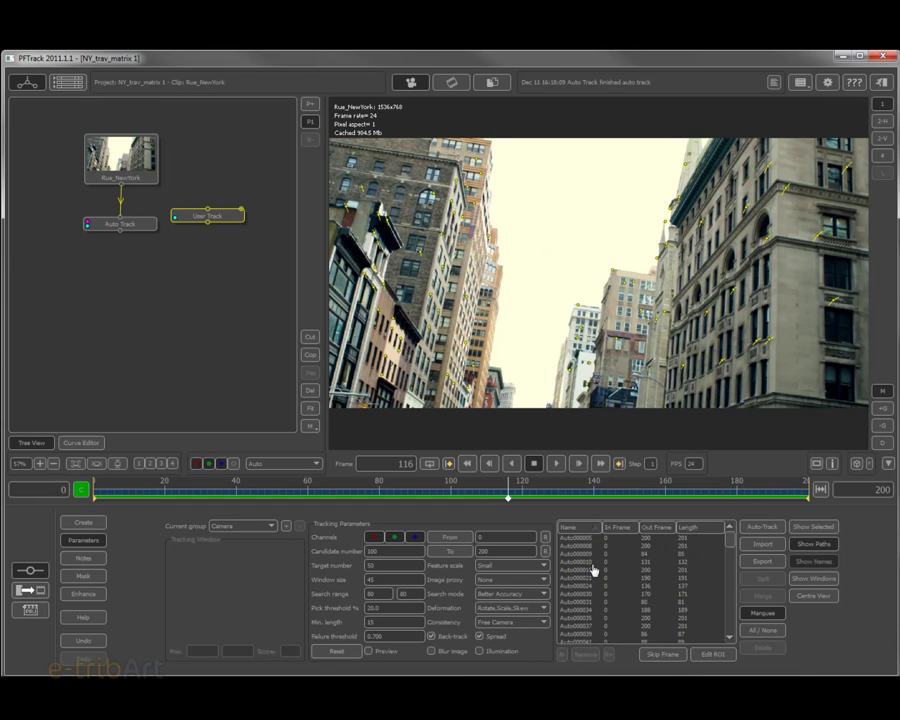
click(579, 540)
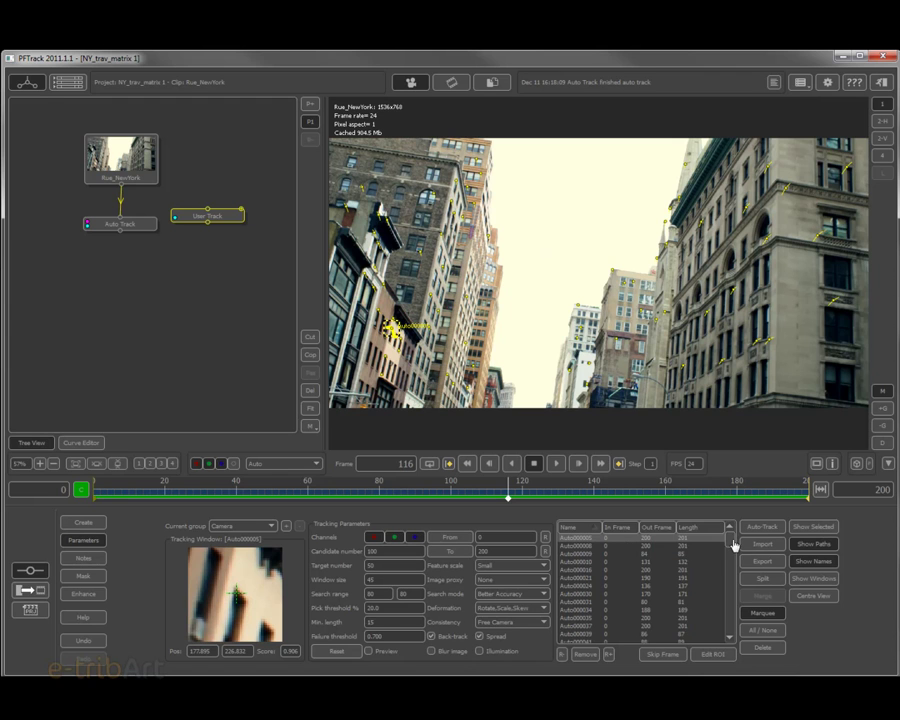
drag(733, 545, 737, 602)
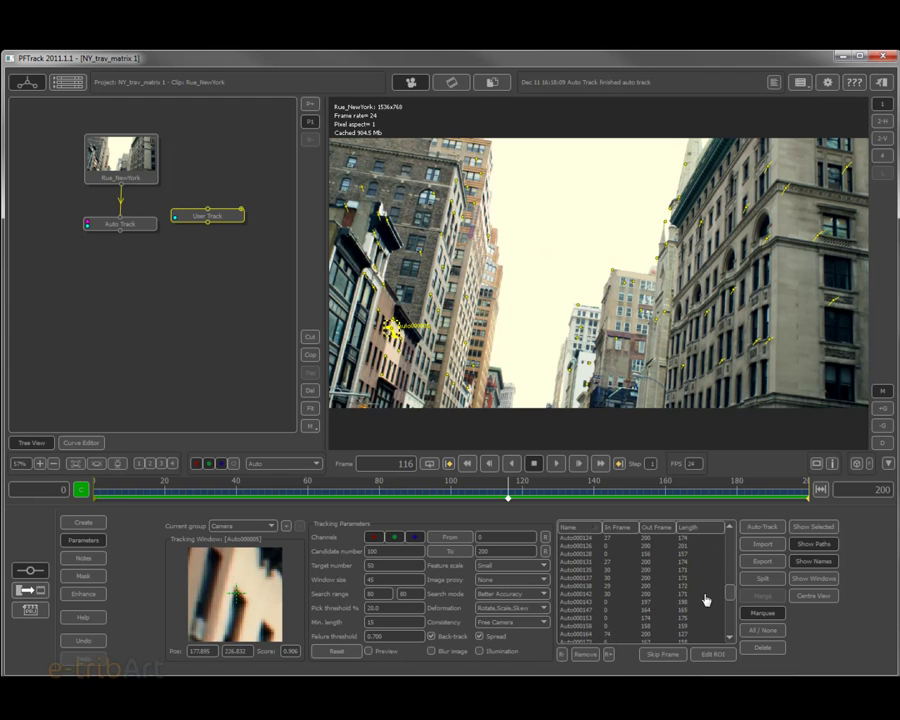
click(603, 563)
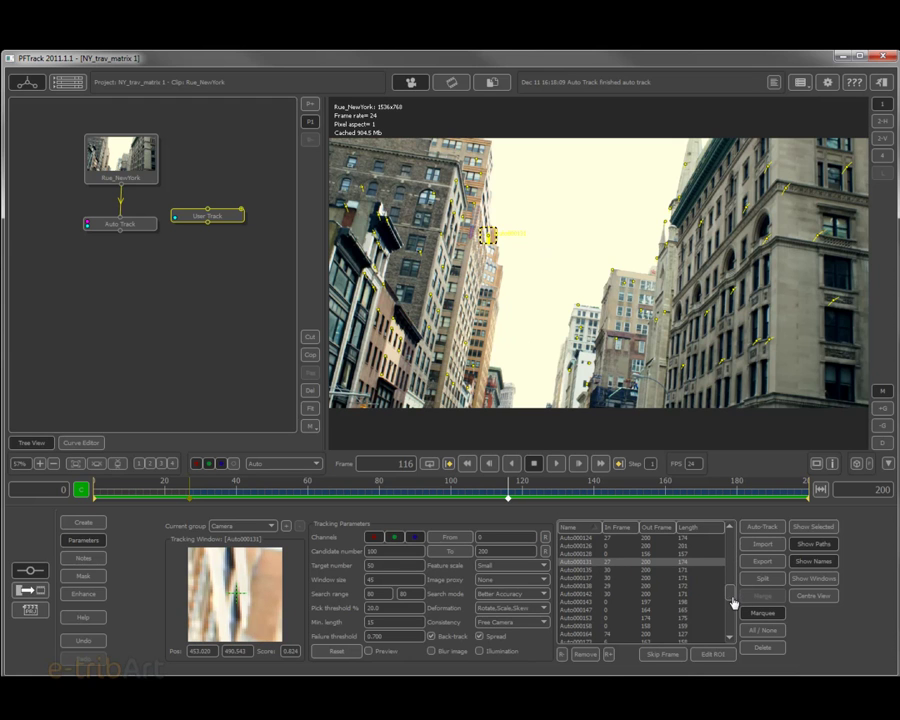
drag(733, 589, 733, 540)
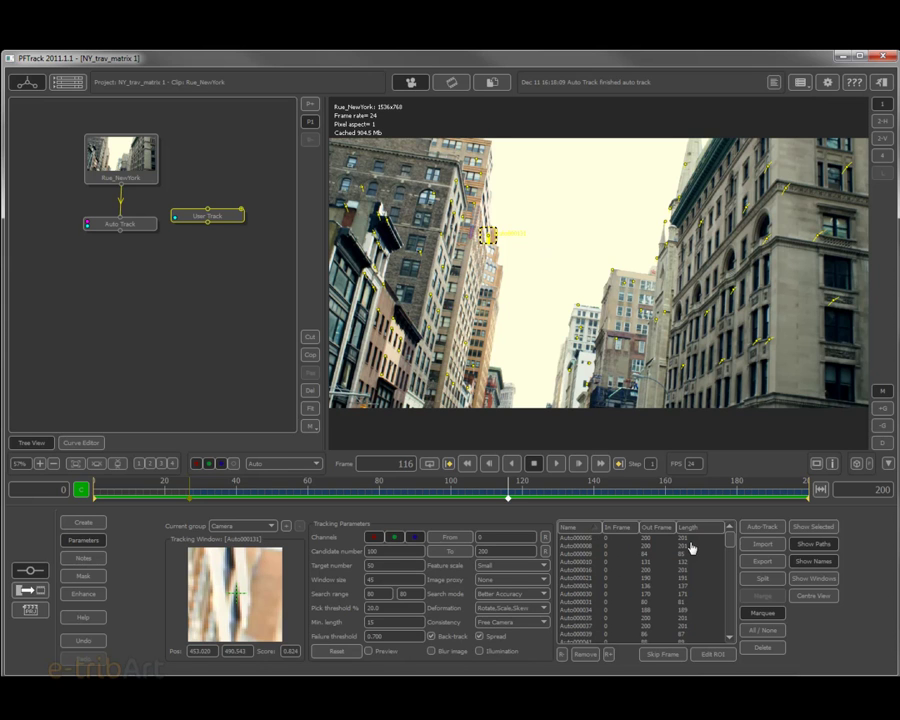
click(585, 562)
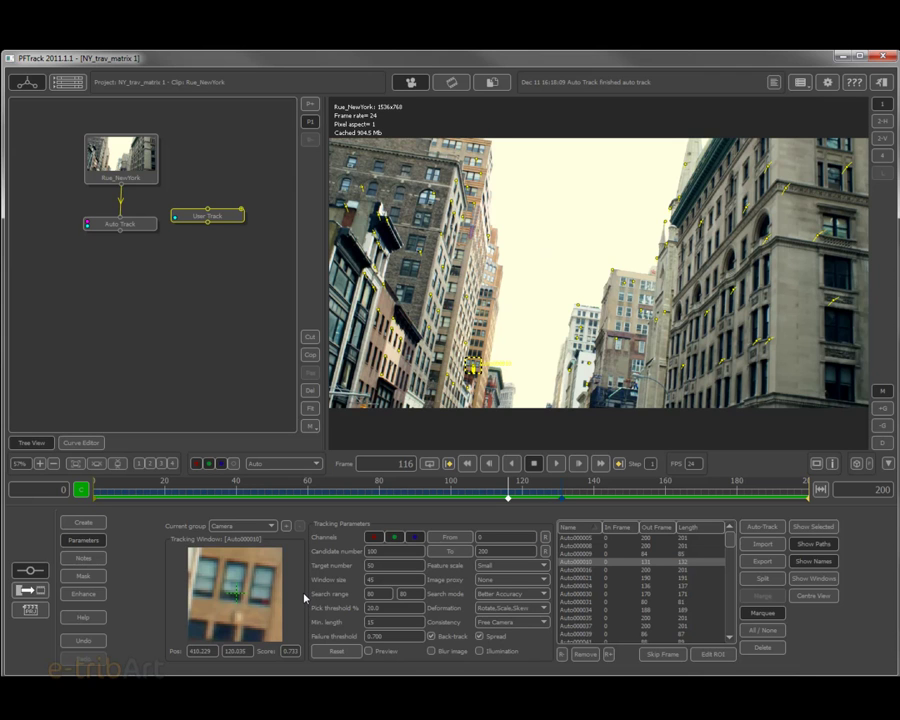
Select tracker Auto000276 on the building facade in the footage and check its pattern and score across the timeline
click(760, 614)
click(428, 326)
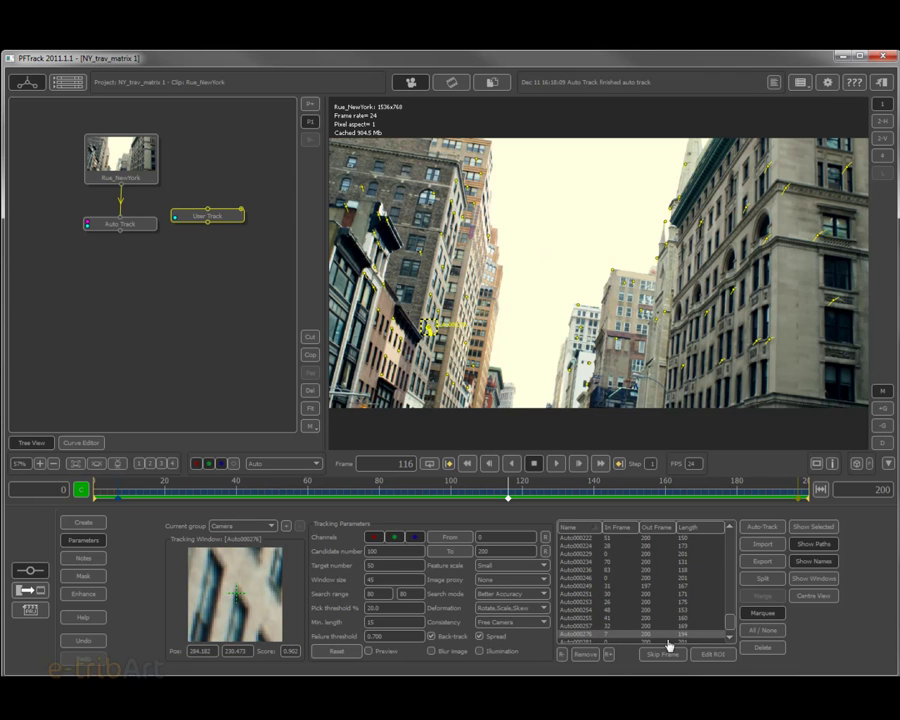
scroll(723, 629, down, 2)
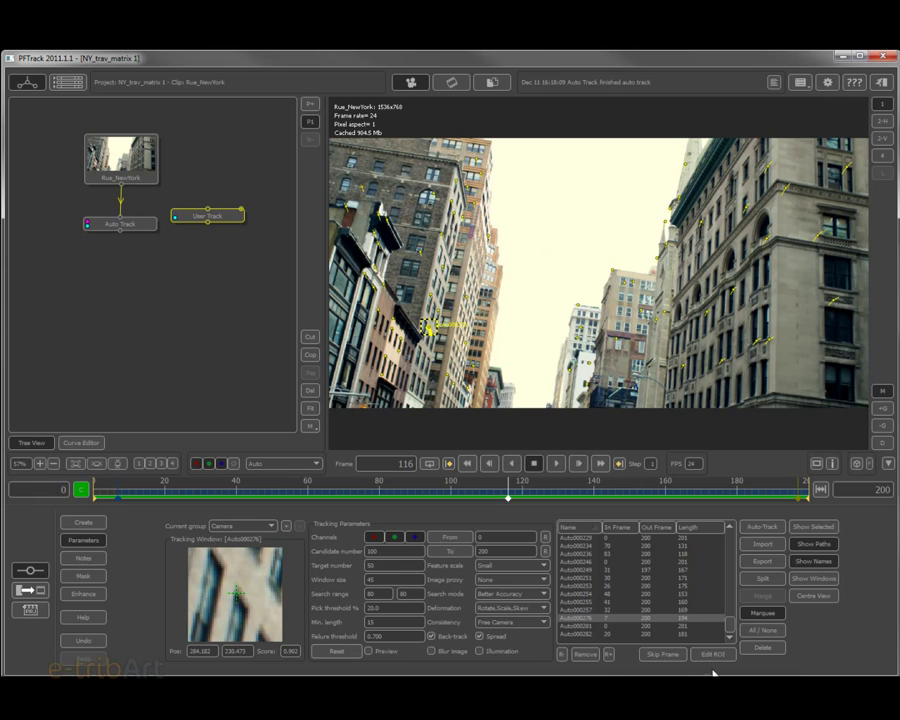
drag(512, 494, 129, 535)
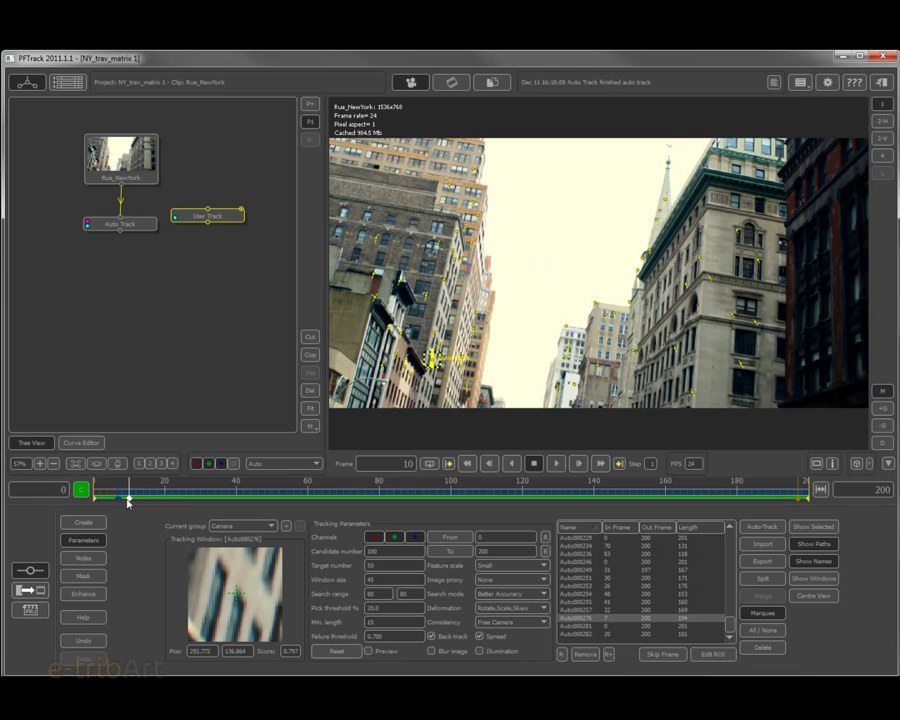
drag(121, 502, 117, 504)
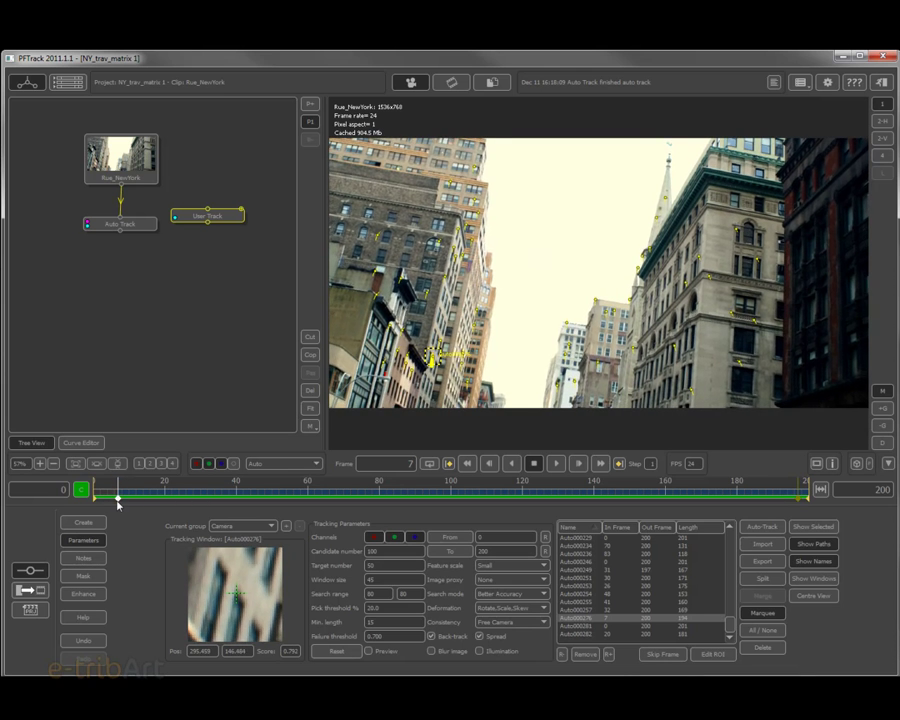
drag(117, 504, 353, 518)
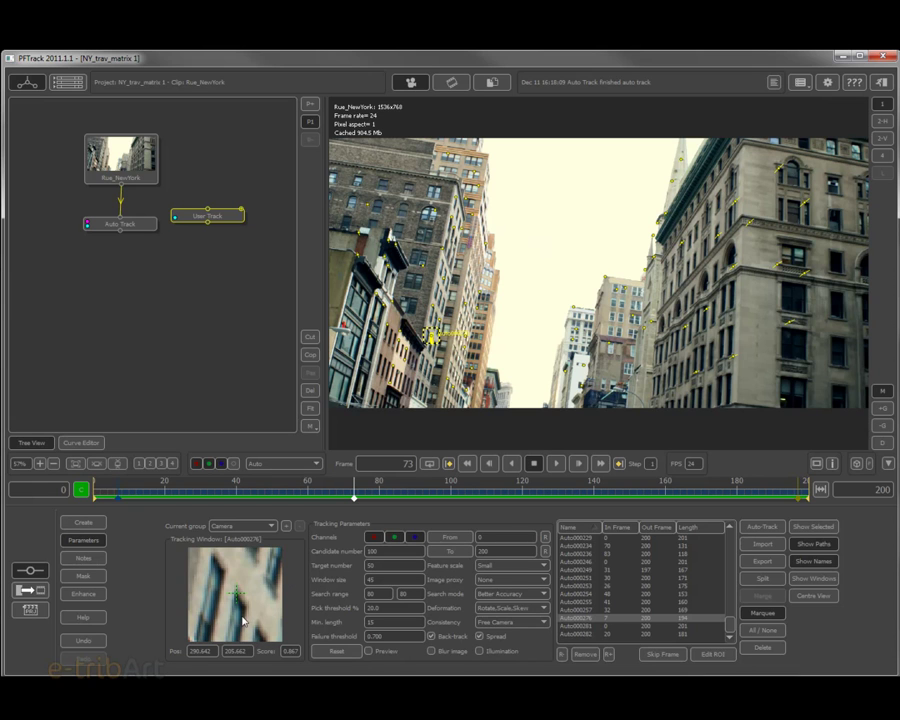
drag(353, 497, 427, 519)
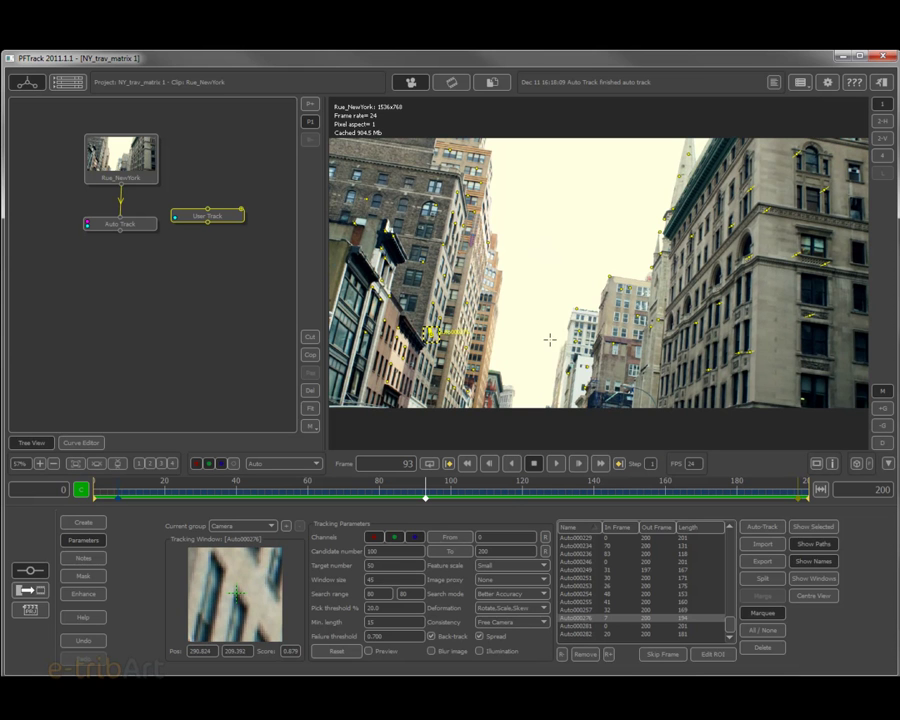
drag(426, 496, 587, 496)
click(599, 464)
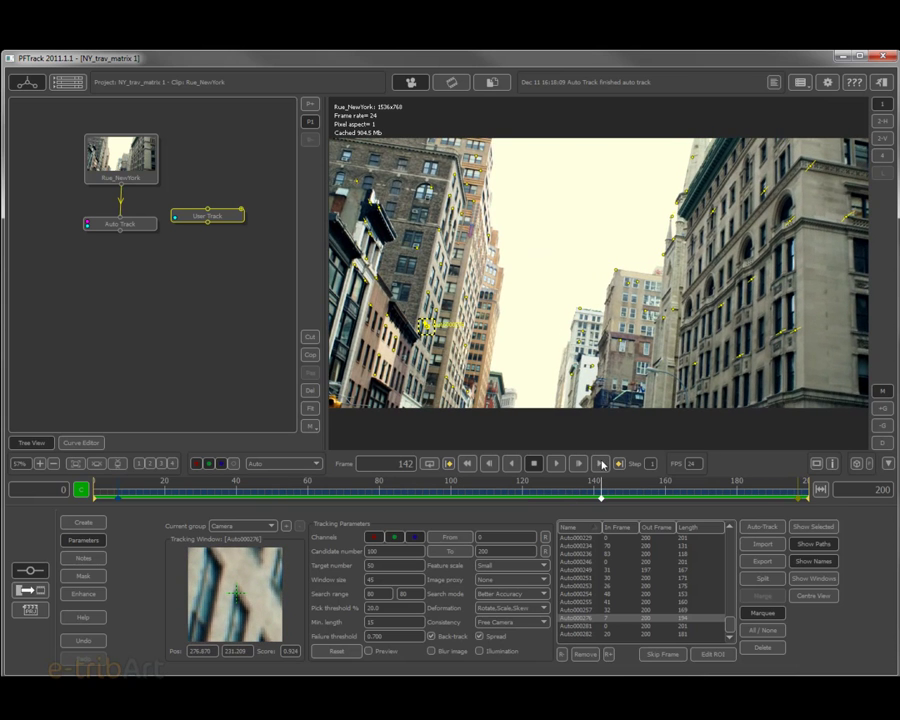
click(514, 464)
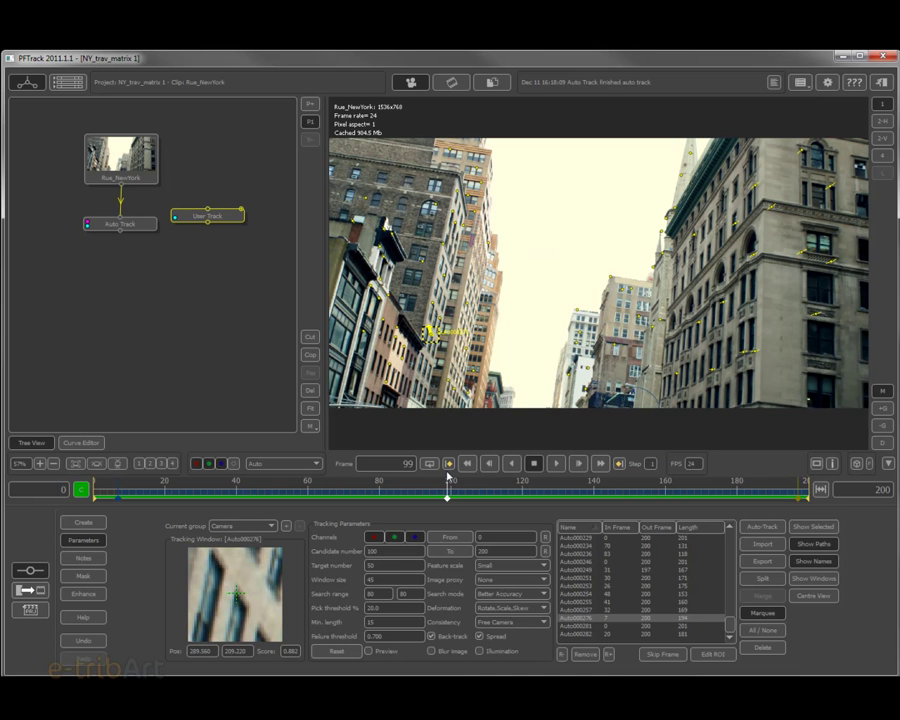
Go to frame 100 and slightly correct the position of tracker Auto000276 in its tracking window
drag(448, 474, 476, 497)
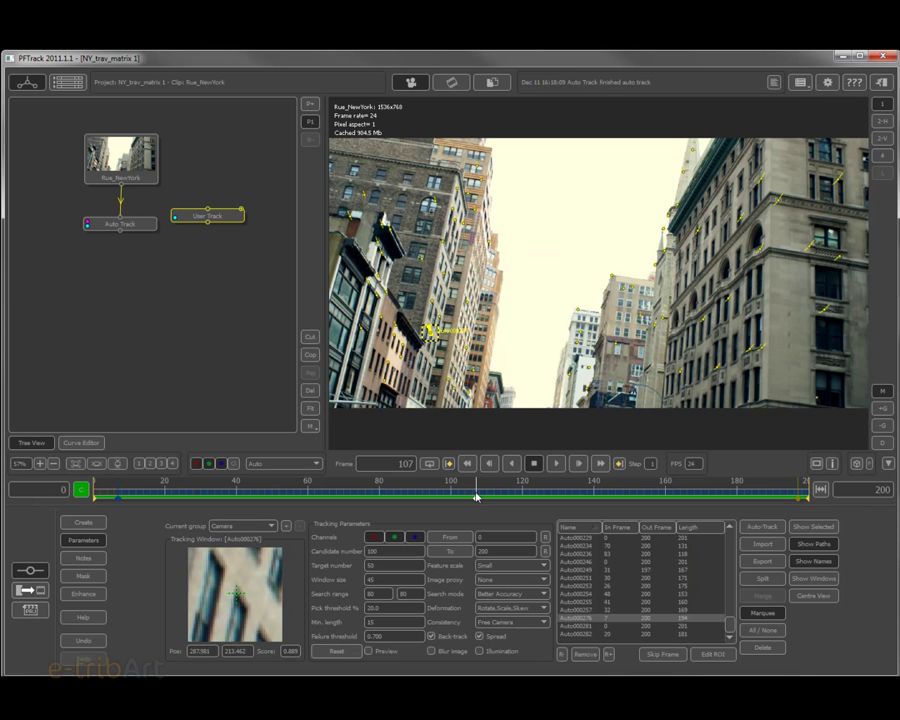
drag(476, 497, 450, 518)
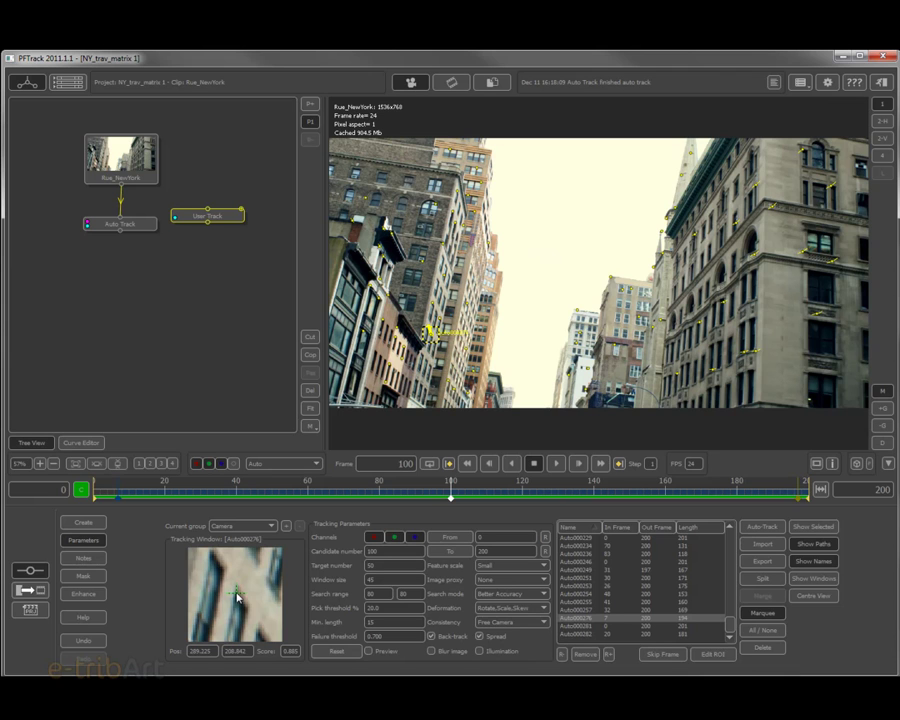
drag(240, 597, 237, 597)
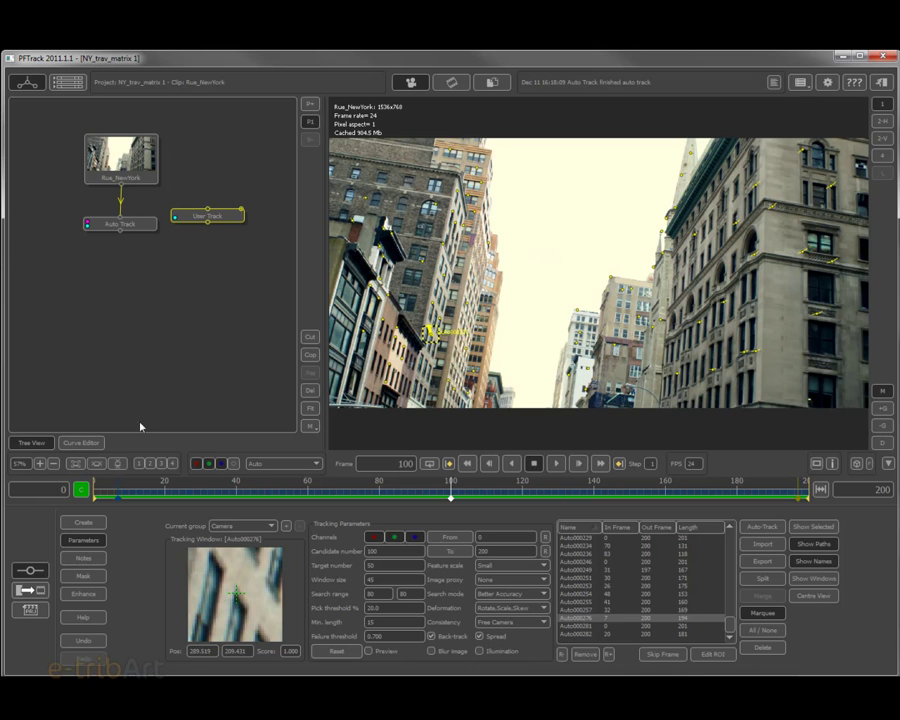
Tidy the Auto Track and User Track nodes and add a Camera Solver node linked below Auto Track
drag(120, 224, 121, 218)
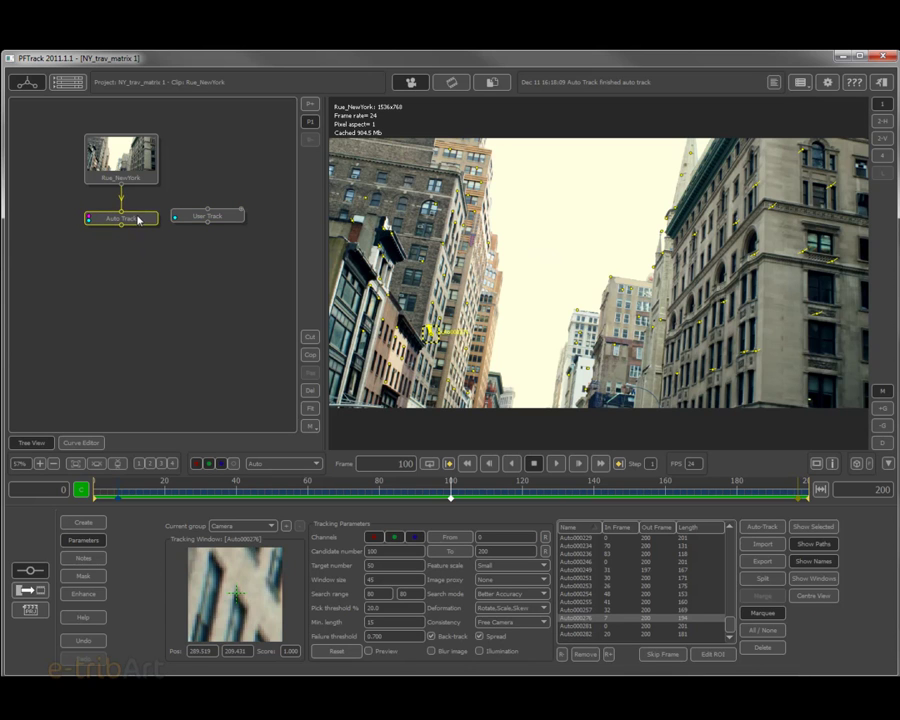
drag(197, 220, 203, 221)
drag(145, 222, 145, 228)
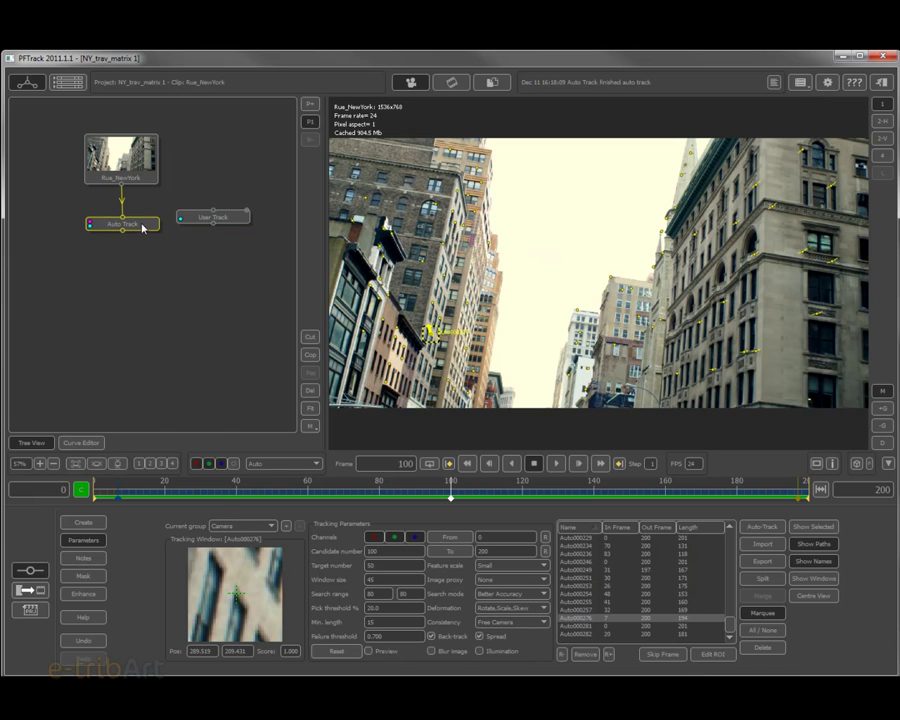
right_click(137, 228)
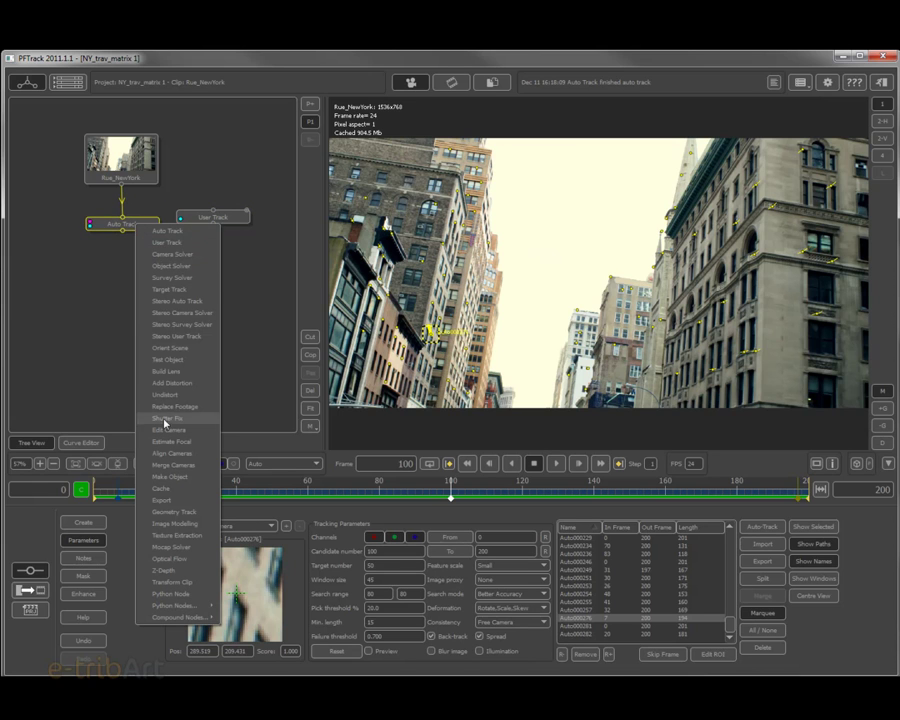
click(167, 260)
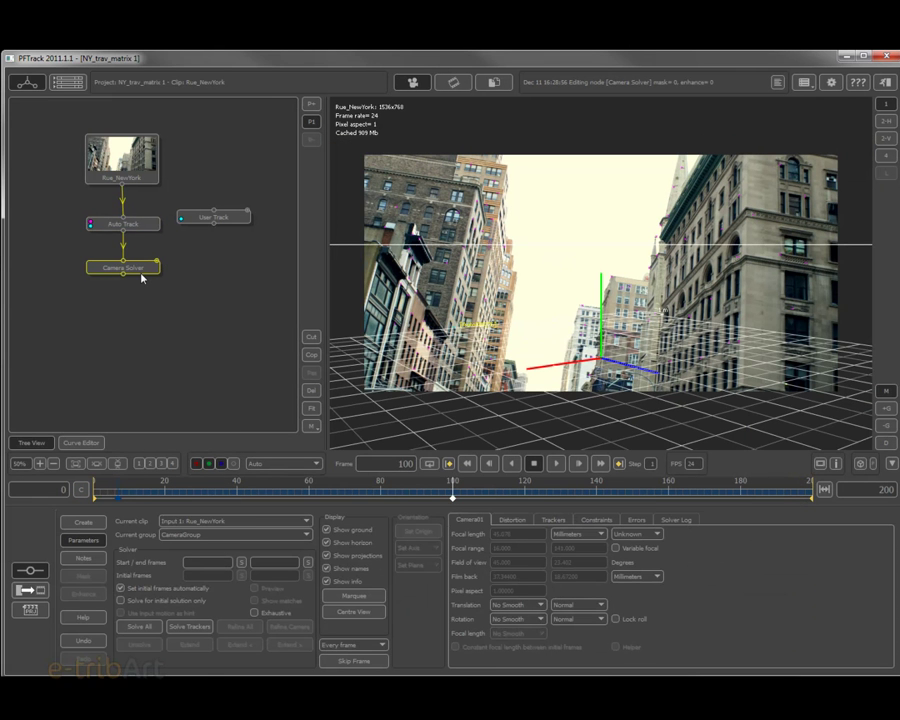
Reopen the Auto Track node to review its tracking parameters, including Consistency, and return to editing the Camera Solver
click(150, 226)
click(150, 227)
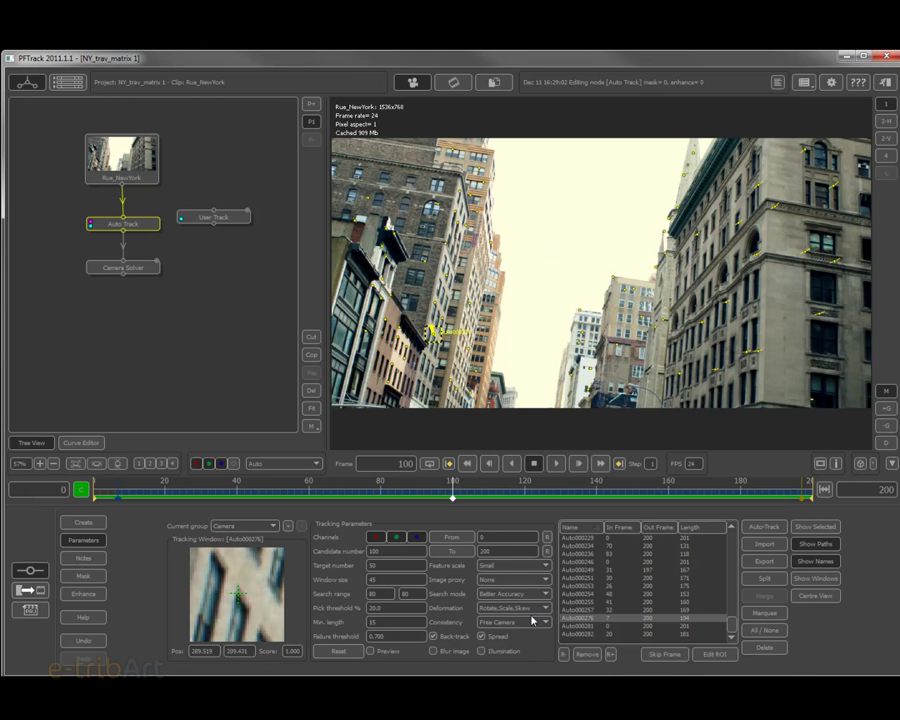
click(125, 269)
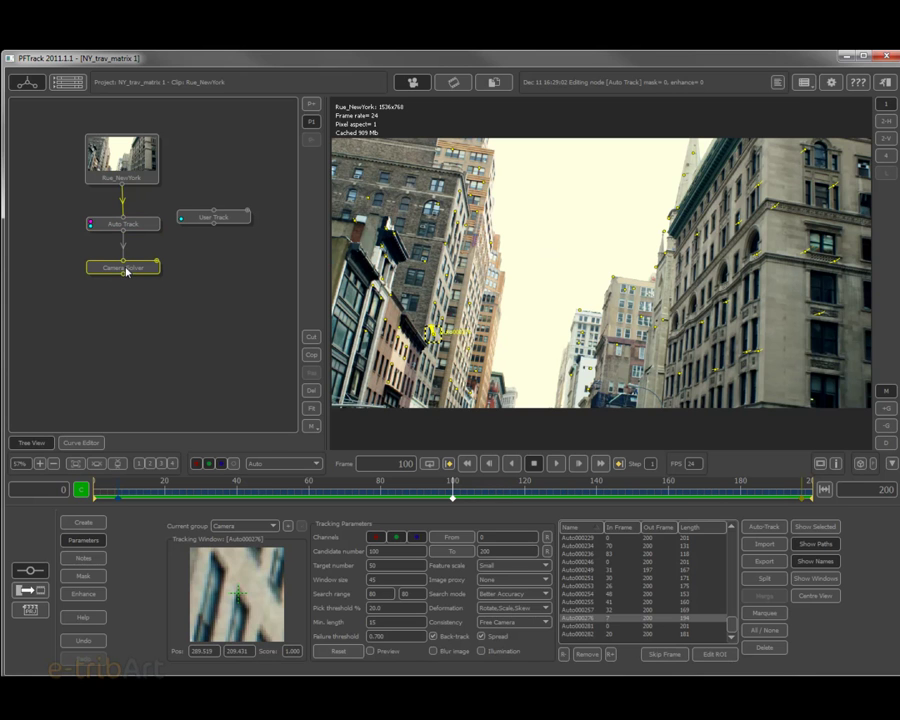
double_click(125, 269)
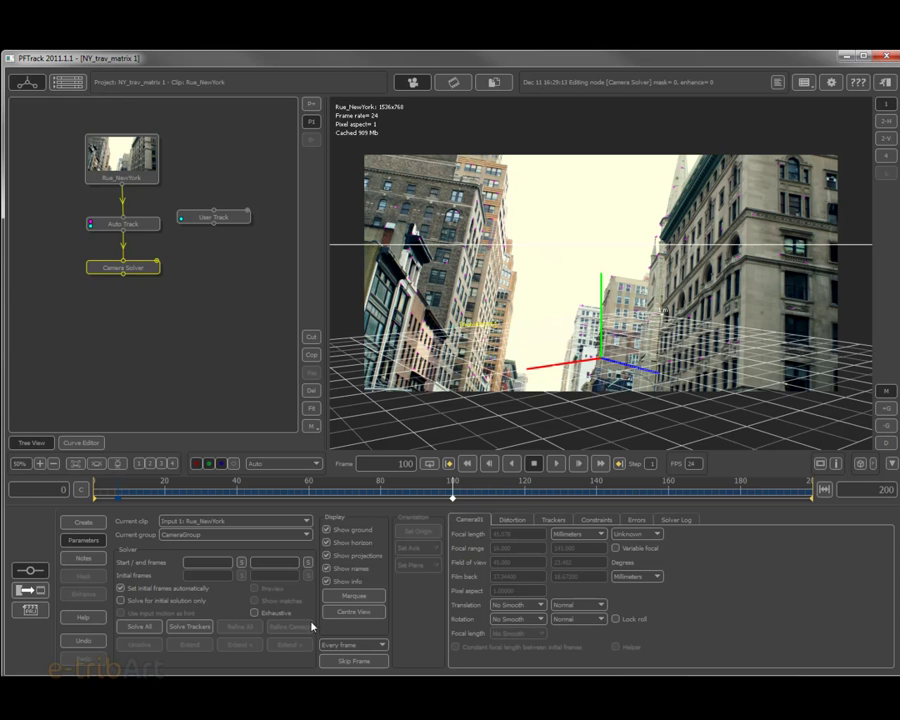
Review the Camera Solver's distortion options, its list of active trackers and its tracker constraints
click(516, 522)
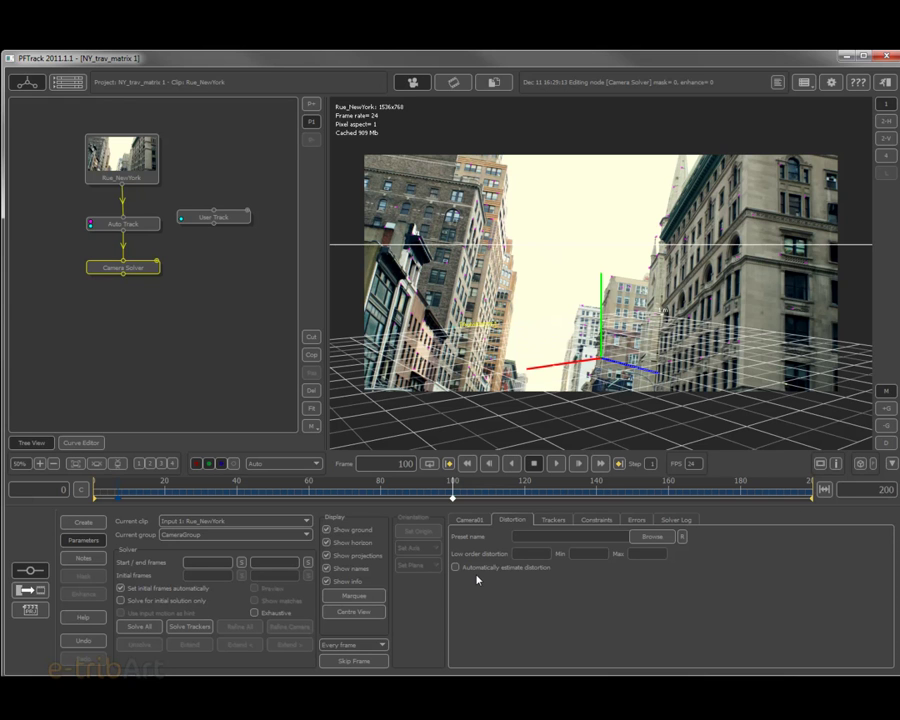
click(558, 522)
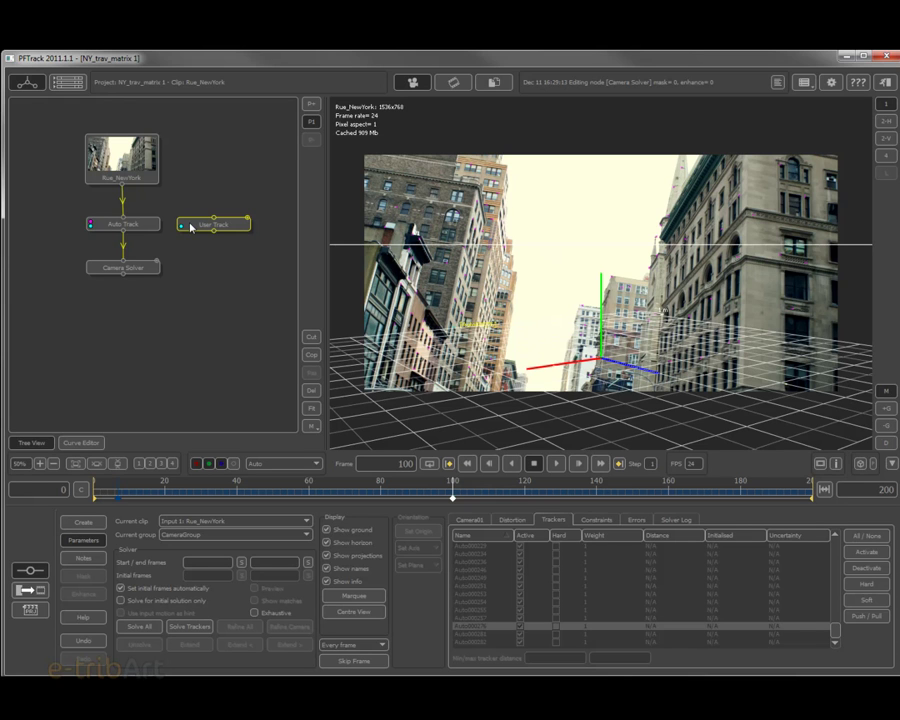
click(606, 521)
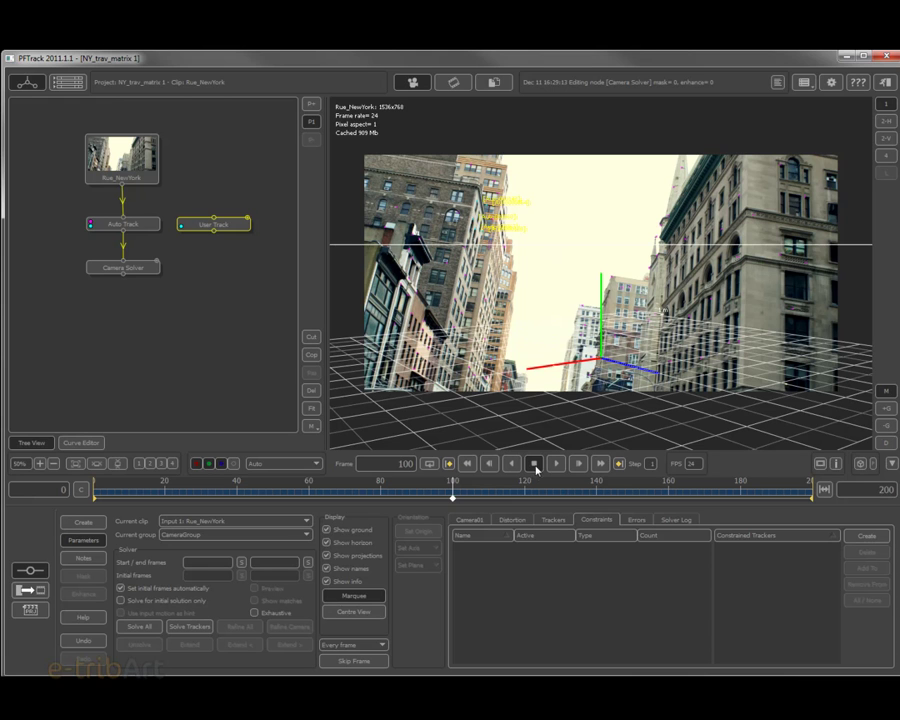
Clear the current tracker selection, select trackers on the tan high-rise's upper edge and look them up in the solver's tracker list
click(350, 141)
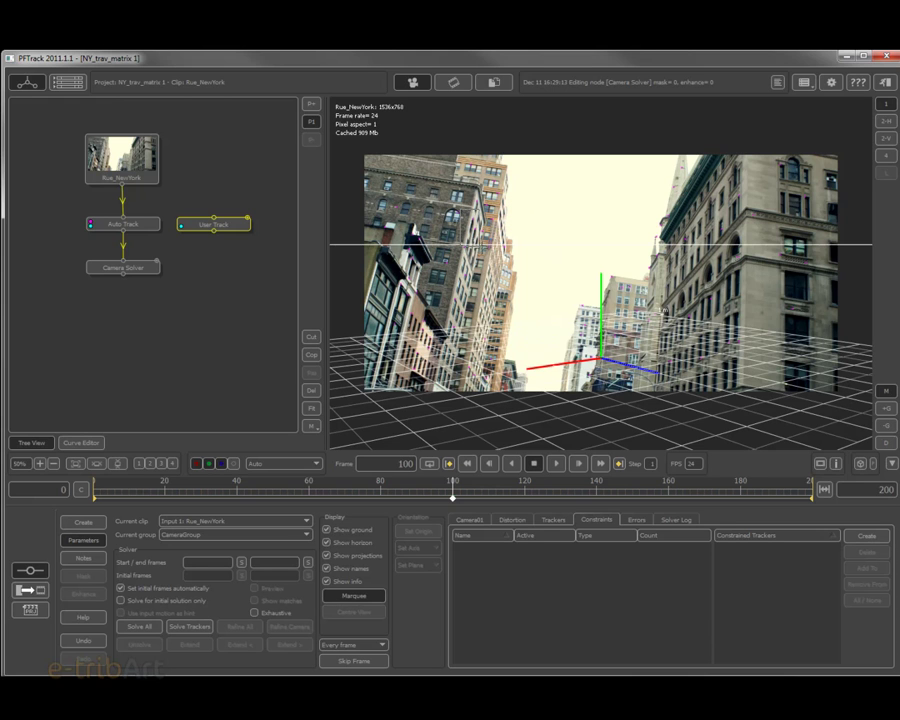
key(ctrl+a)
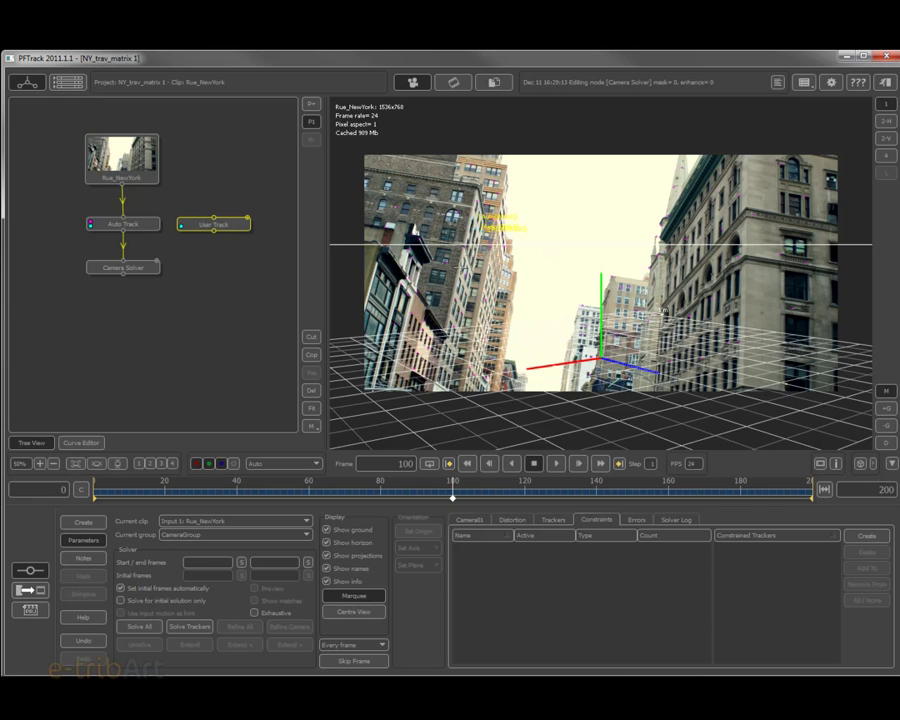
click(553, 520)
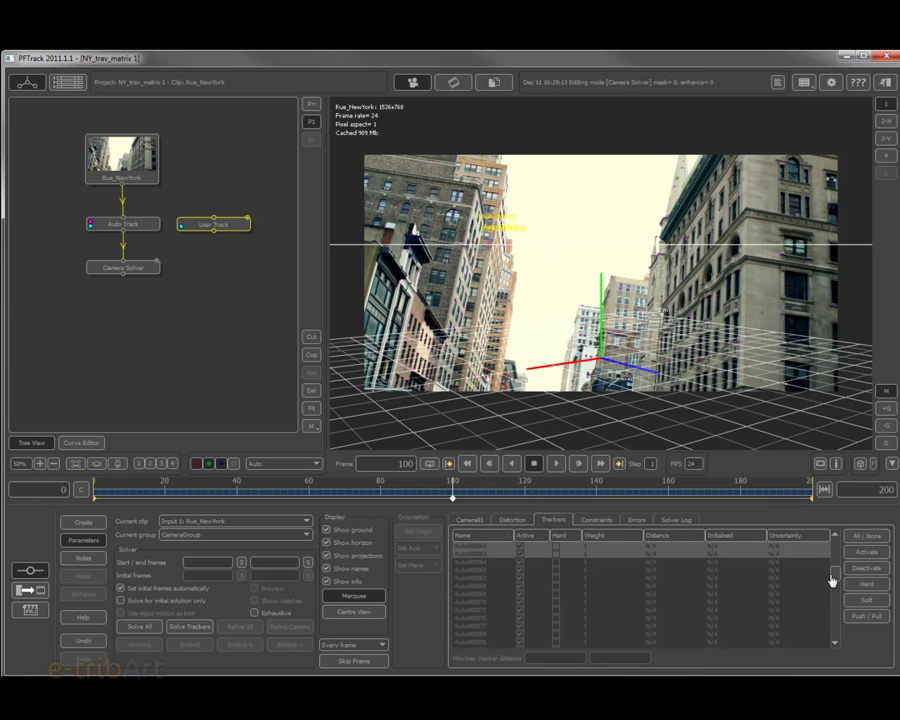
Check the tracker and constraint lists, open the solver's error graph, and solve the camera together with all trackers
drag(834, 577, 836, 571)
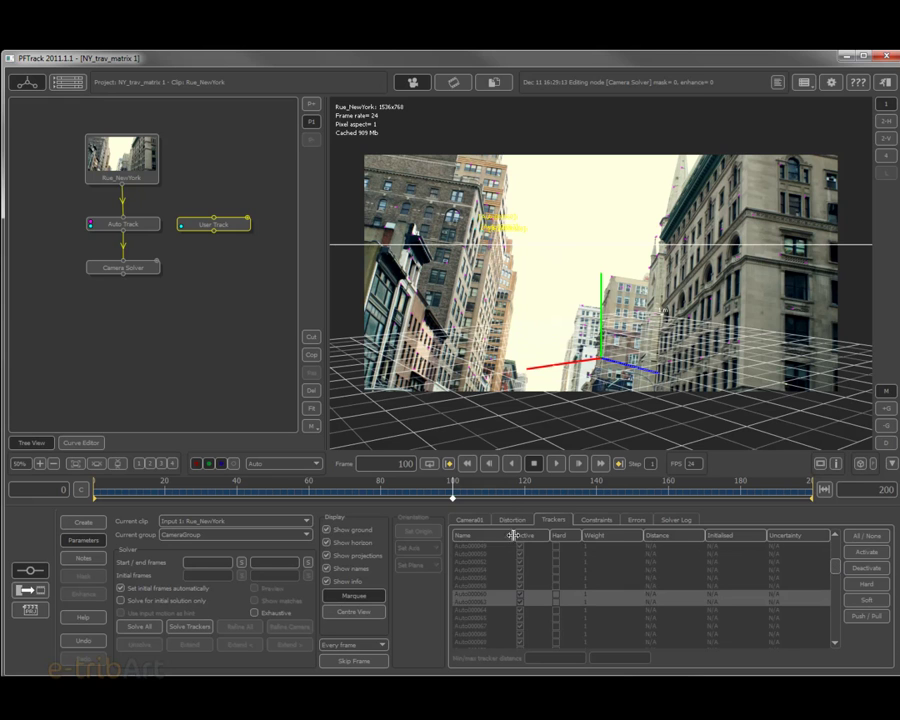
click(590, 521)
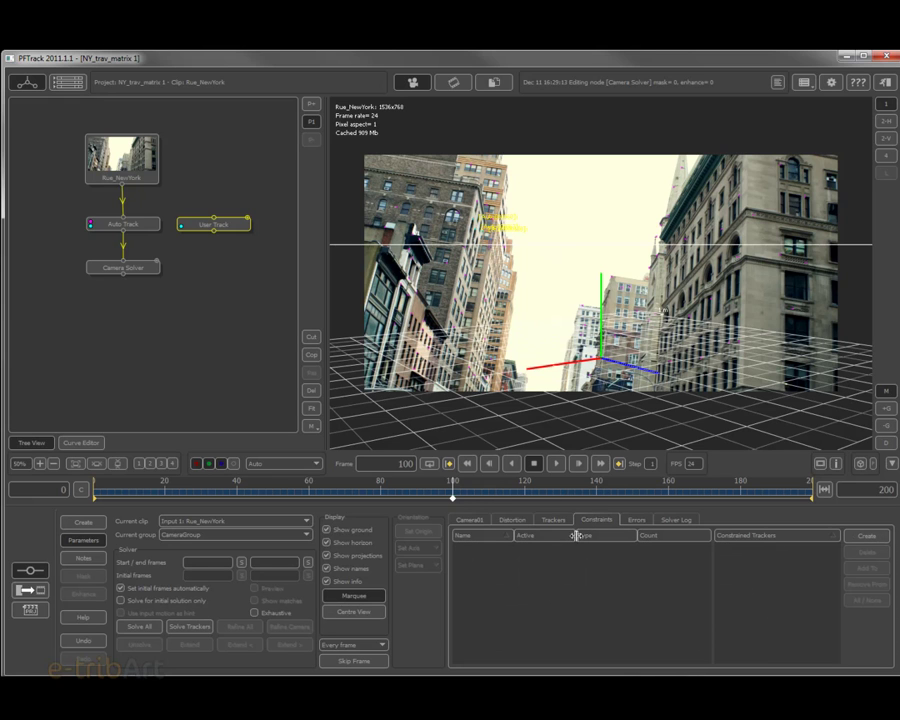
click(842, 546)
click(630, 520)
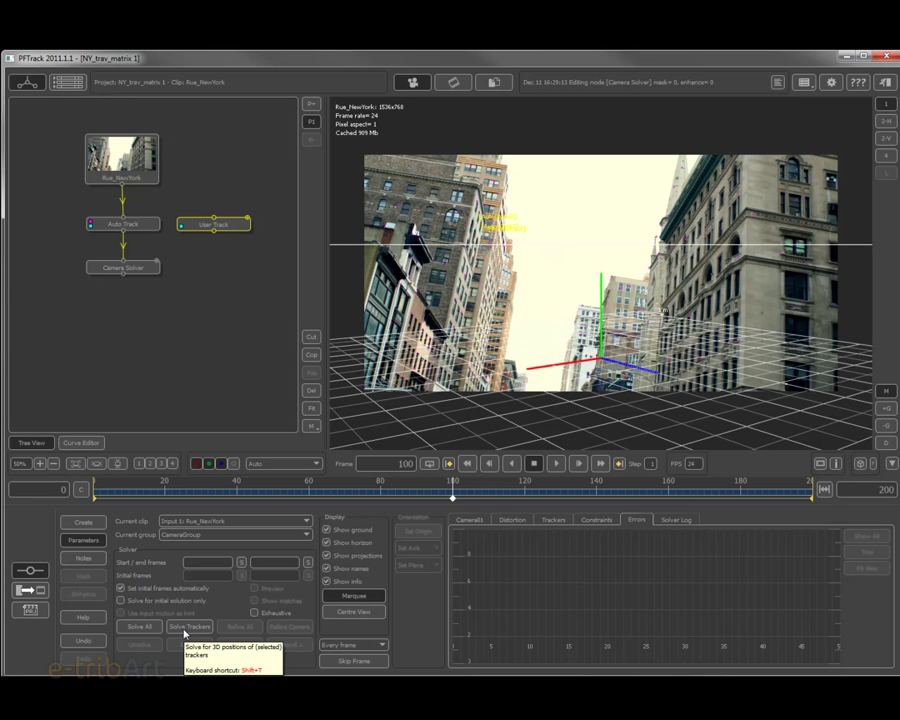
click(148, 630)
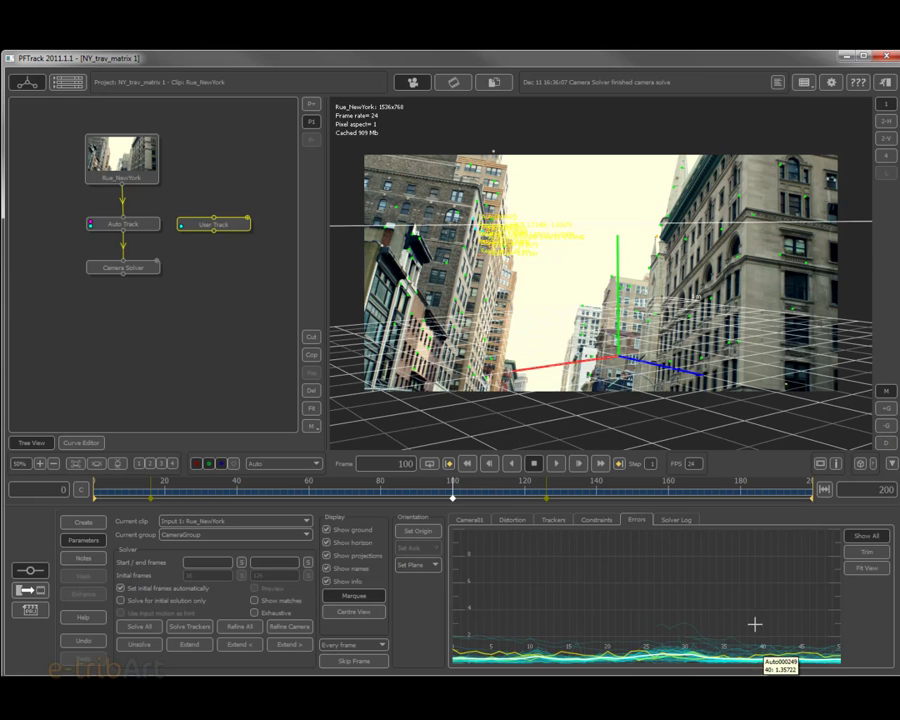
Examine the tracker error curves and the average error curve along the whole clip in the solver's error graph
mouse_move(695, 632)
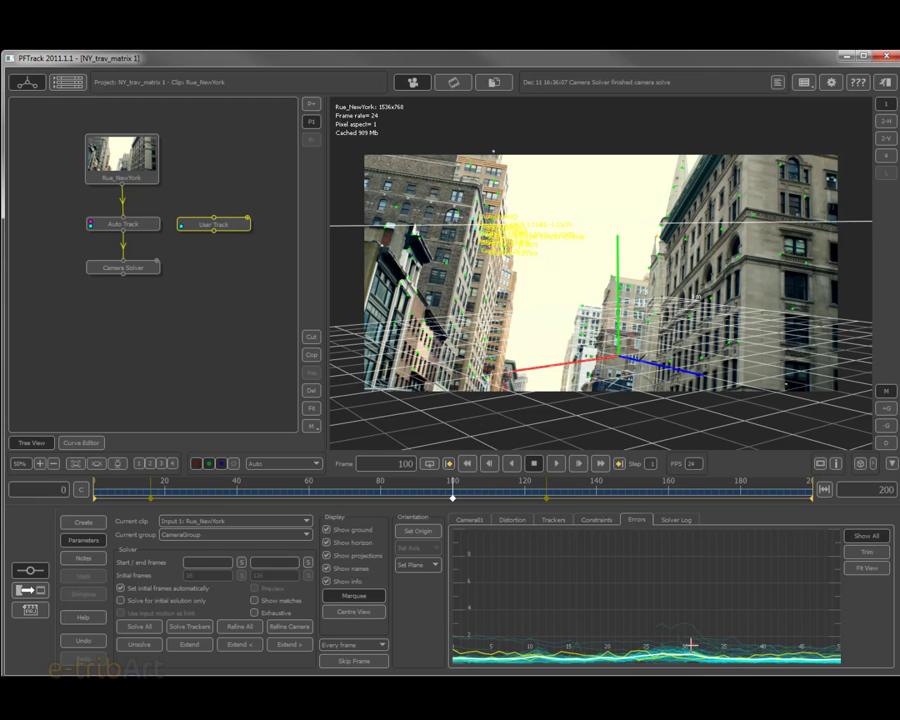
scroll(690, 647, up, 5)
scroll(690, 626, down, 3)
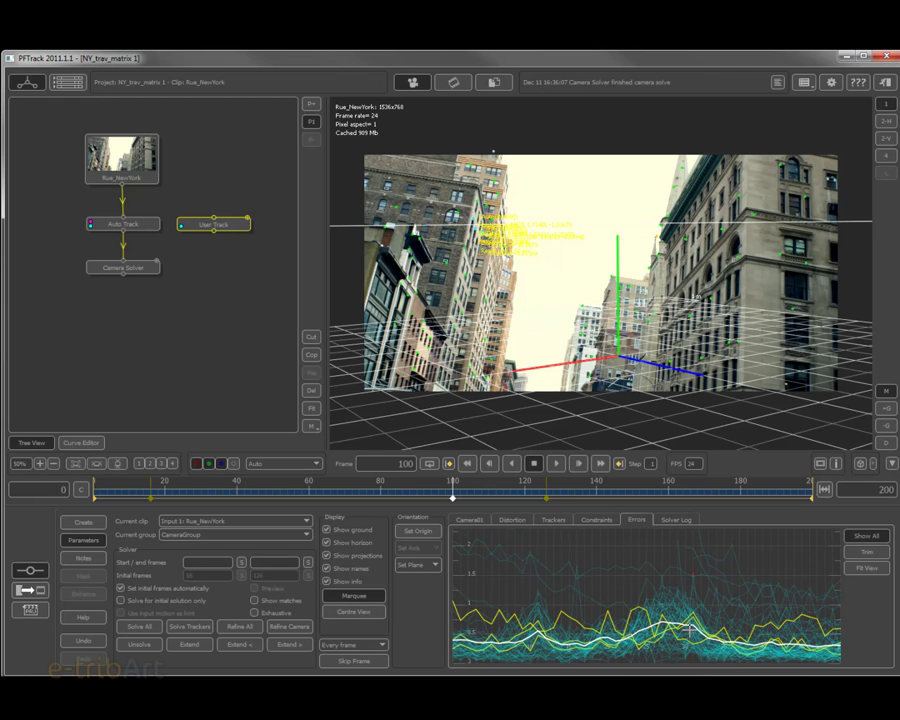
scroll(690, 628, up, 3)
scroll(690, 629, down, 3)
scroll(690, 630, up, 3)
scroll(690, 628, down, 3)
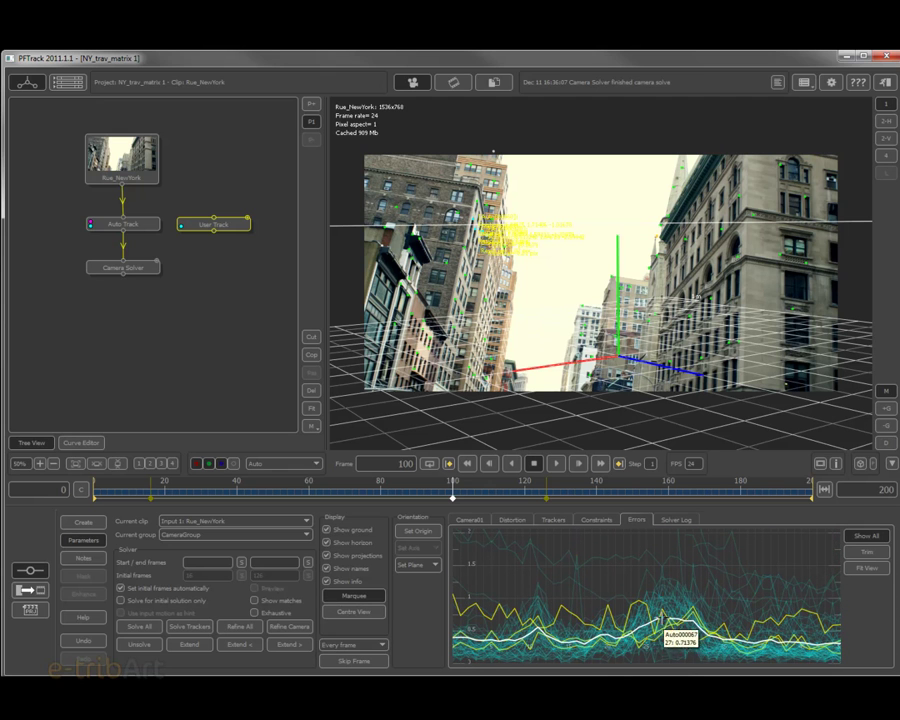
middle_drag(663, 618, 564, 620)
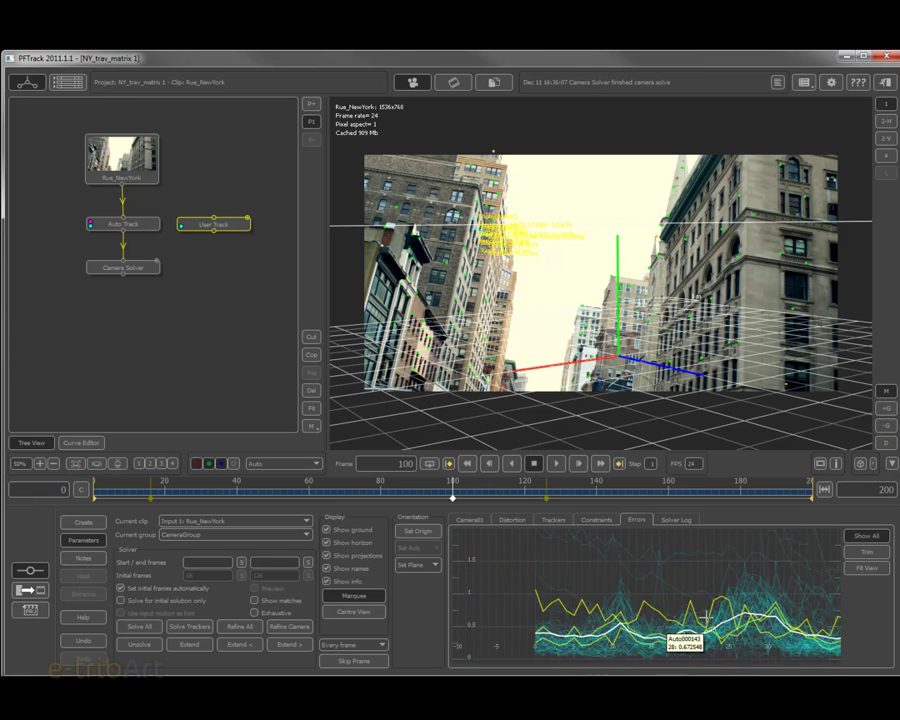
middle_drag(668, 636, 618, 612)
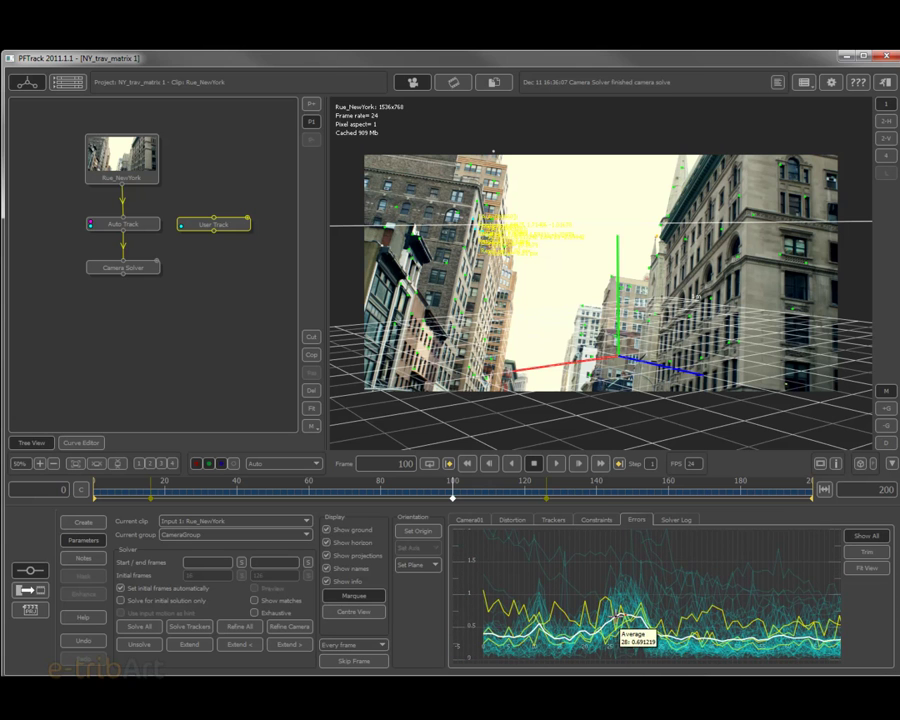
middle_drag(585, 613, 562, 617)
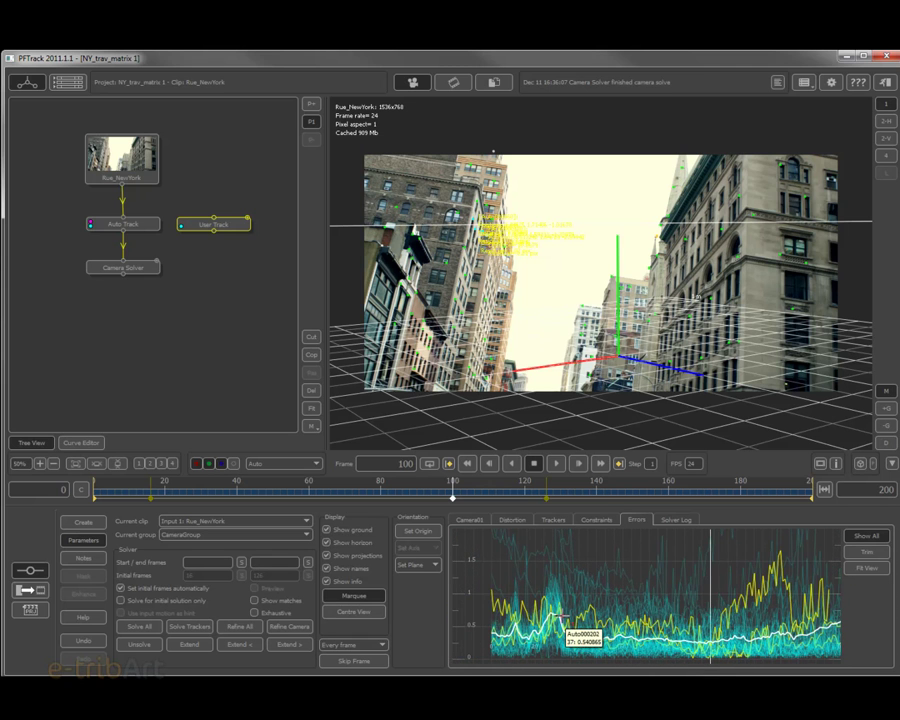
middle_drag(689, 612, 633, 613)
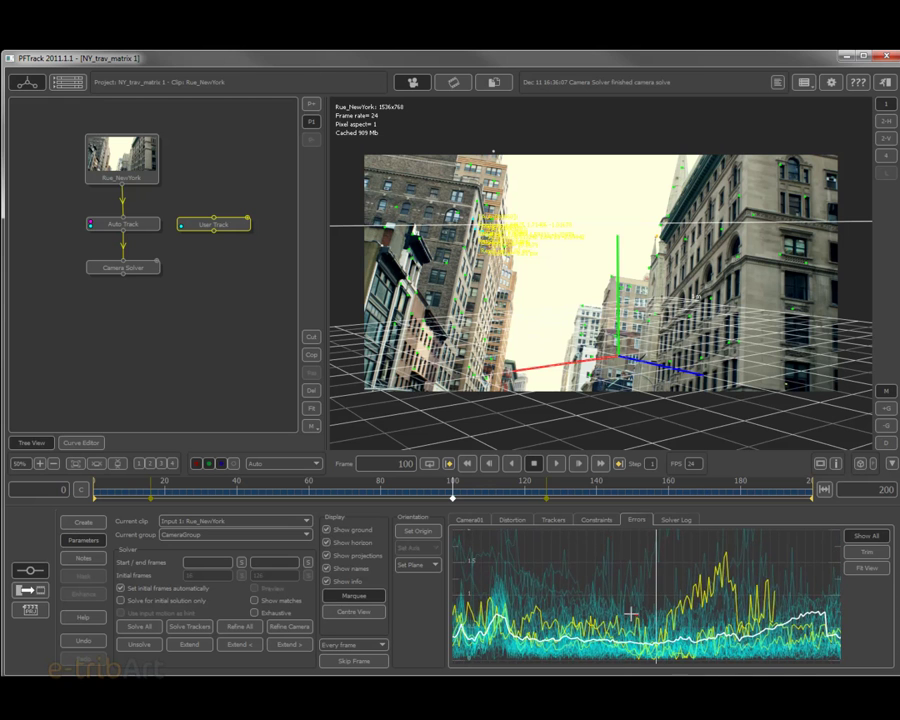
scroll(630, 612, down, 2)
scroll(630, 613, up, 2)
middle_drag(630, 615, 635, 623)
scroll(638, 627, up, 2)
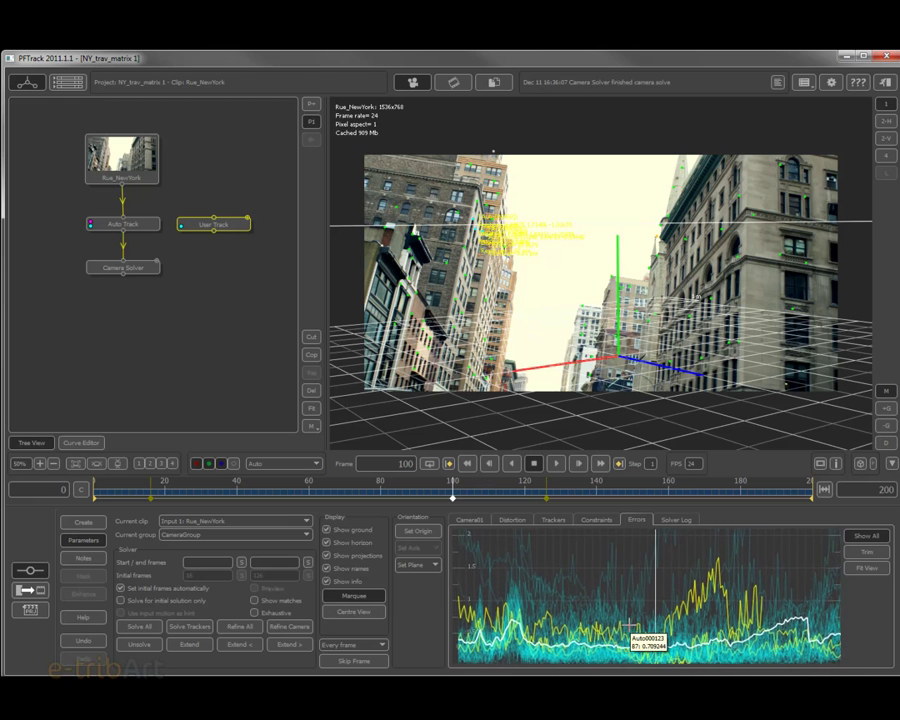
scroll(638, 627, down, 2)
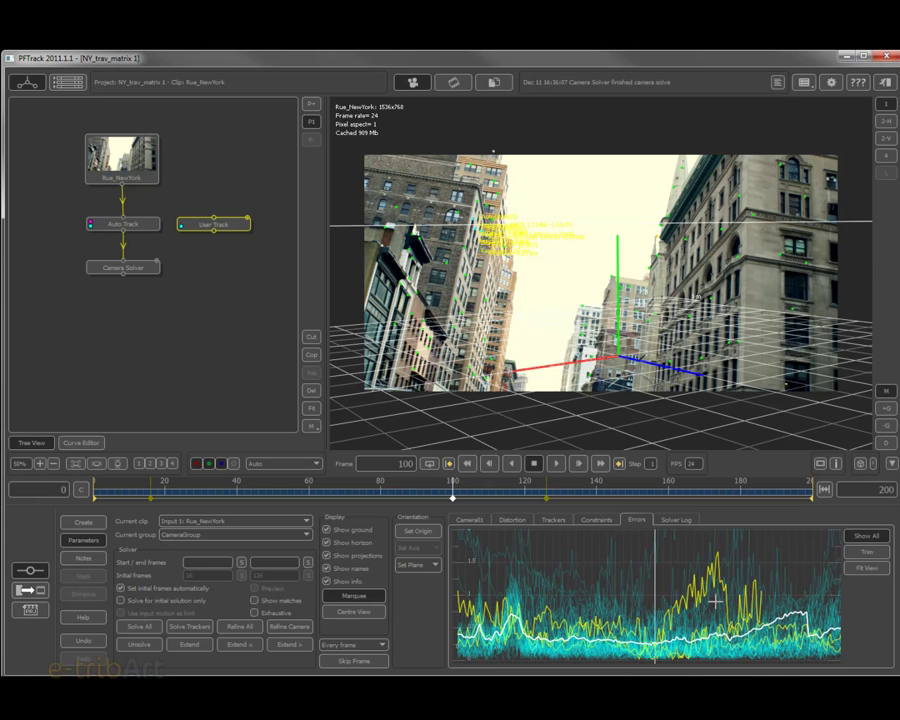
Select the trackers whose error curves climb highest in the clip's second half, deactivate them and return to the error graph
scroll(716, 603, down, 2)
scroll(716, 610, down, 2)
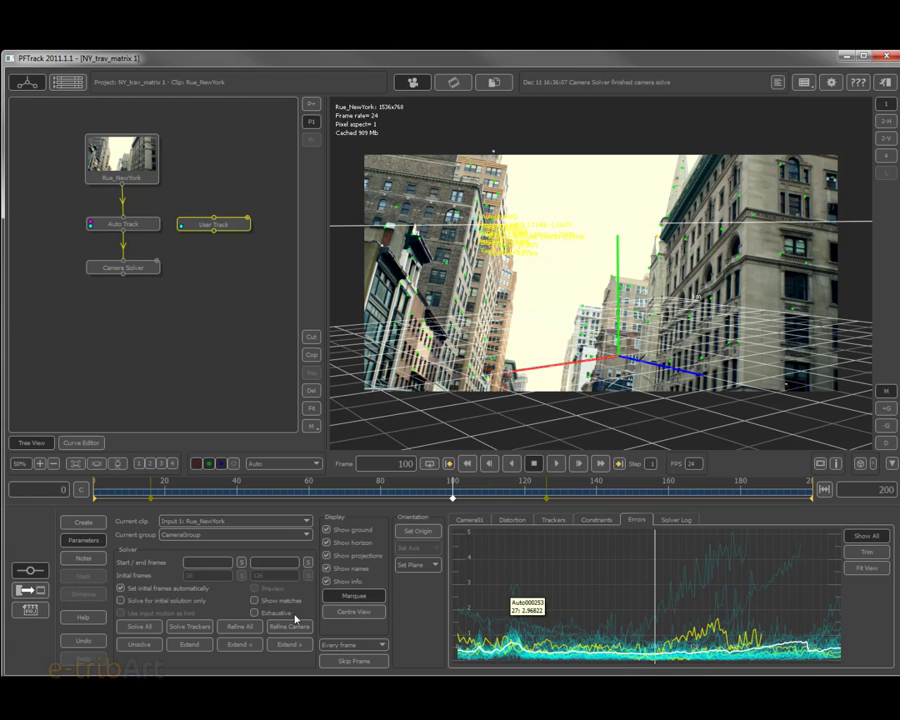
click(350, 595)
drag(624, 563, 819, 605)
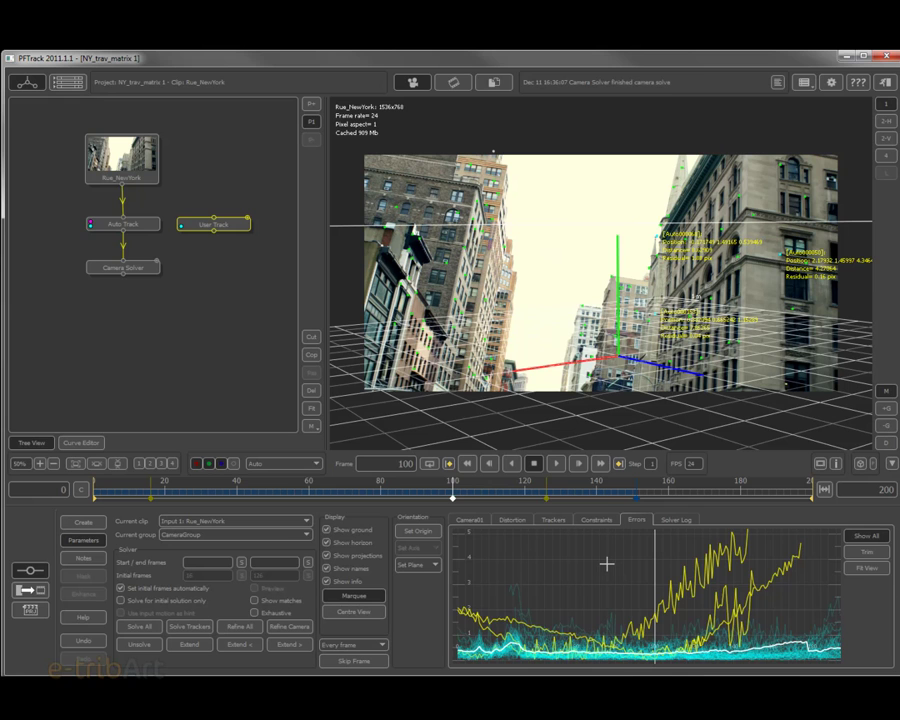
click(553, 521)
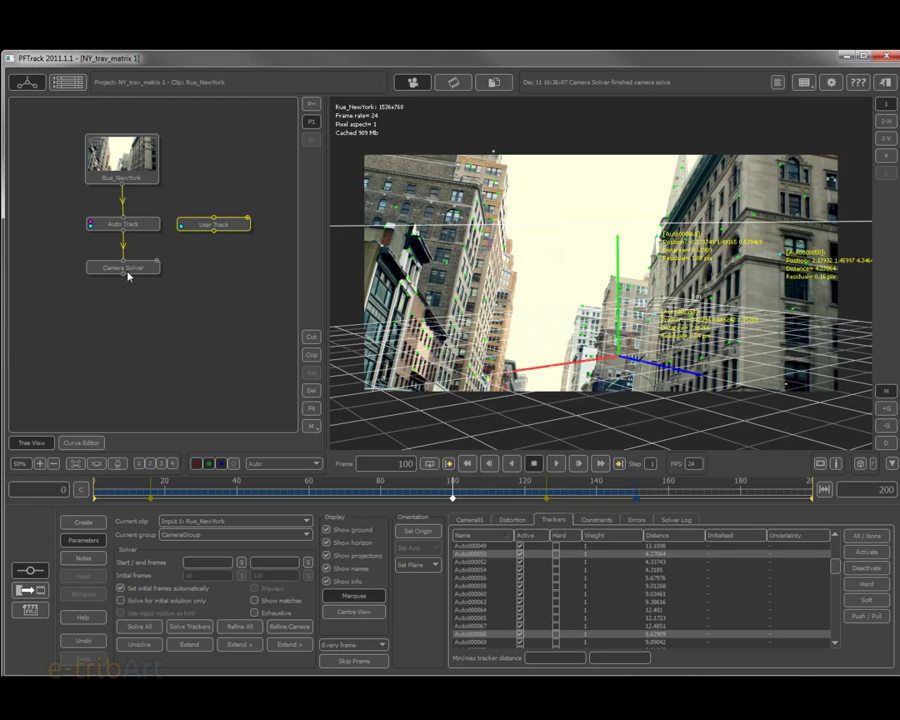
click(868, 568)
click(597, 520)
click(636, 519)
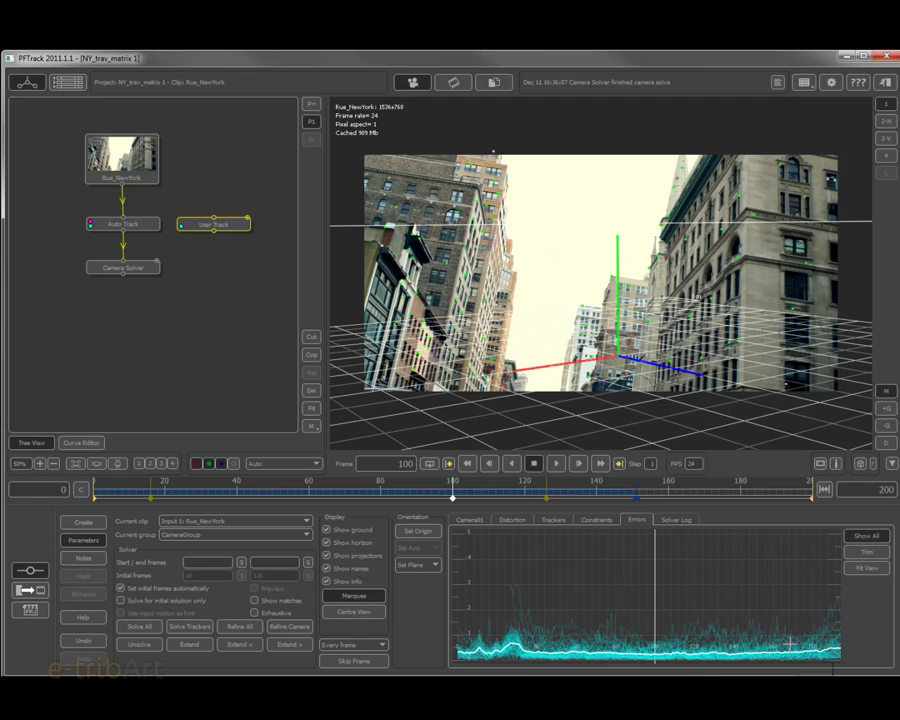
Deactivate the trackers whose error curves peak around frame 30 and return to the error graph
drag(490, 577, 543, 619)
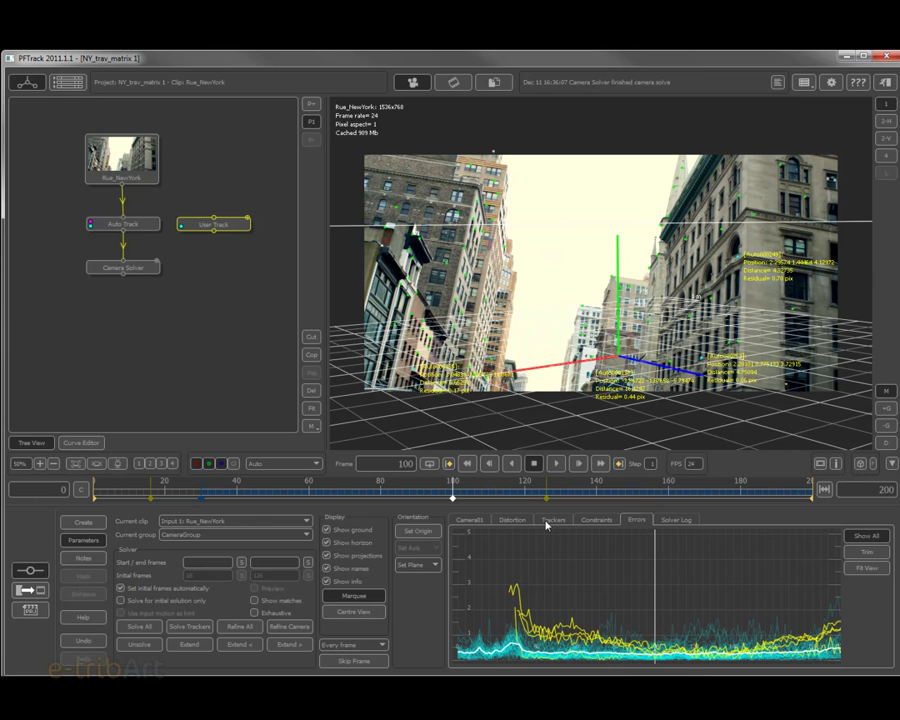
click(563, 524)
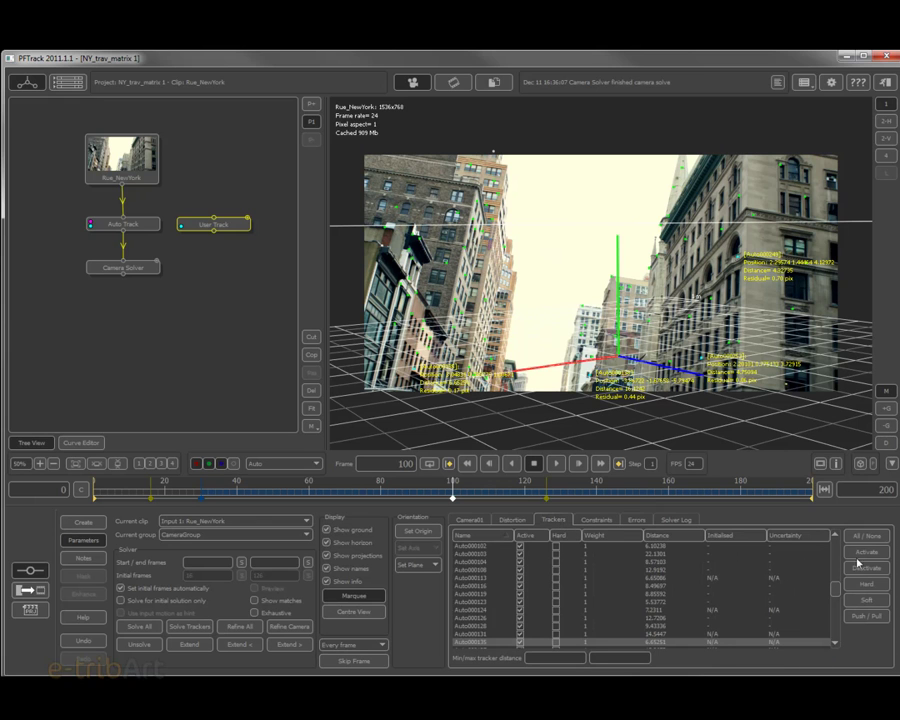
click(638, 521)
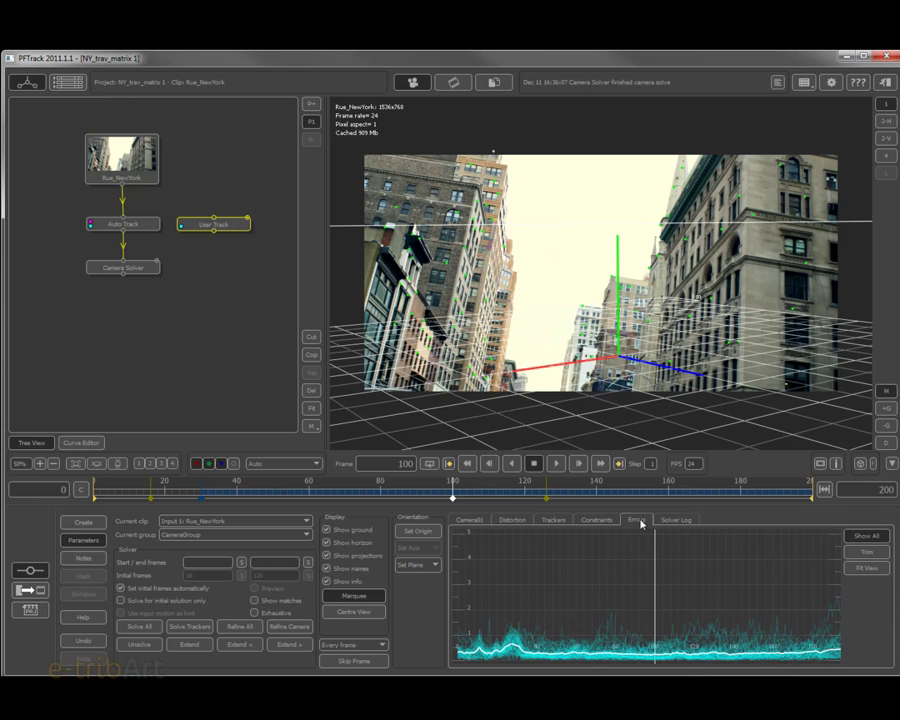
Deactivate the trackers whose error curves rise at the end of the clip and return to the error graph
drag(806, 604, 843, 636)
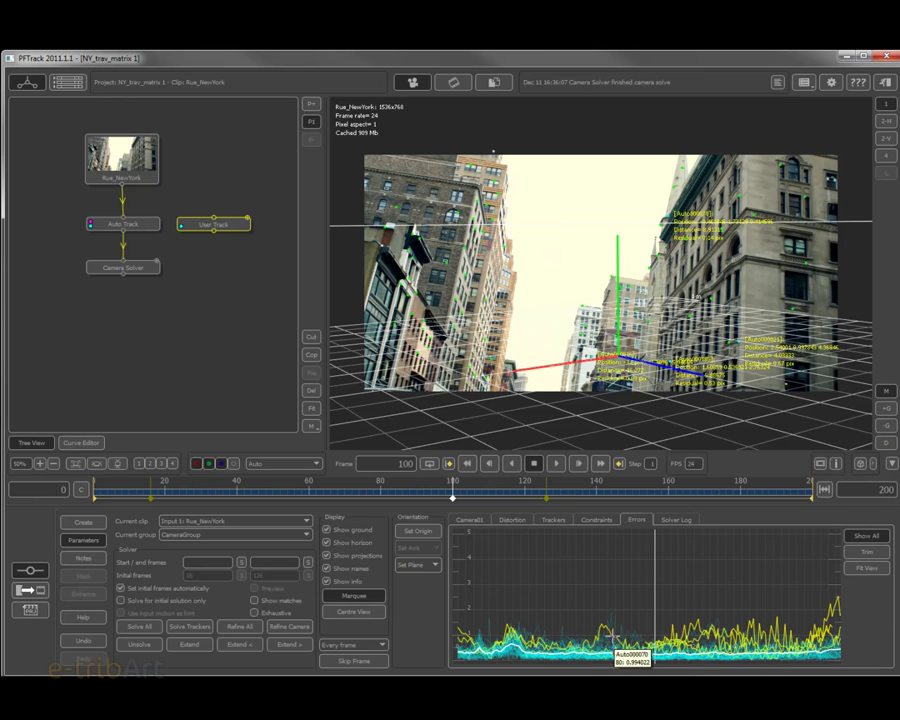
click(550, 522)
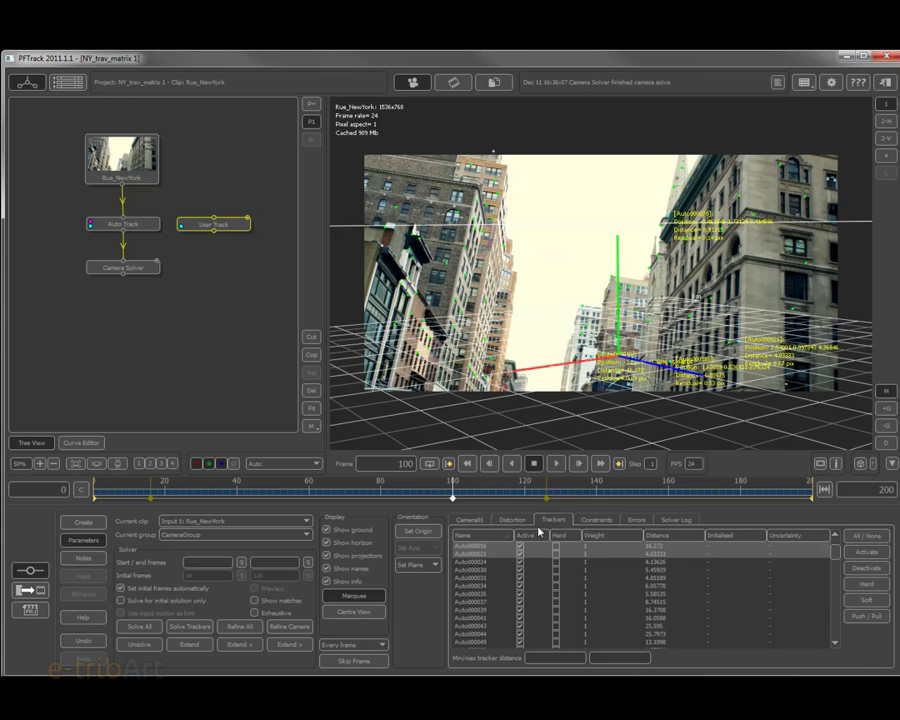
click(857, 568)
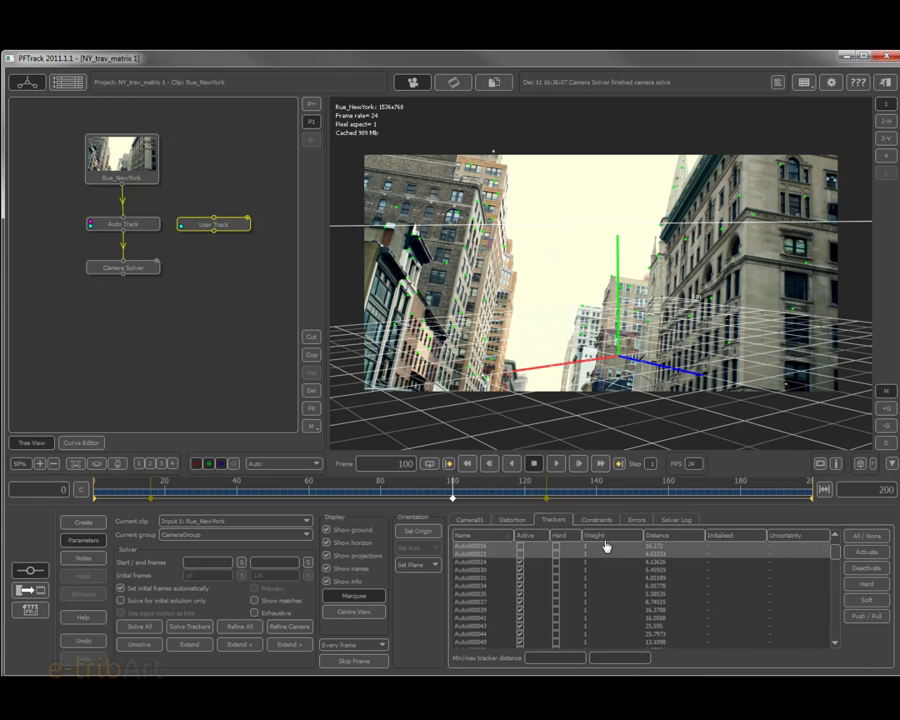
click(632, 521)
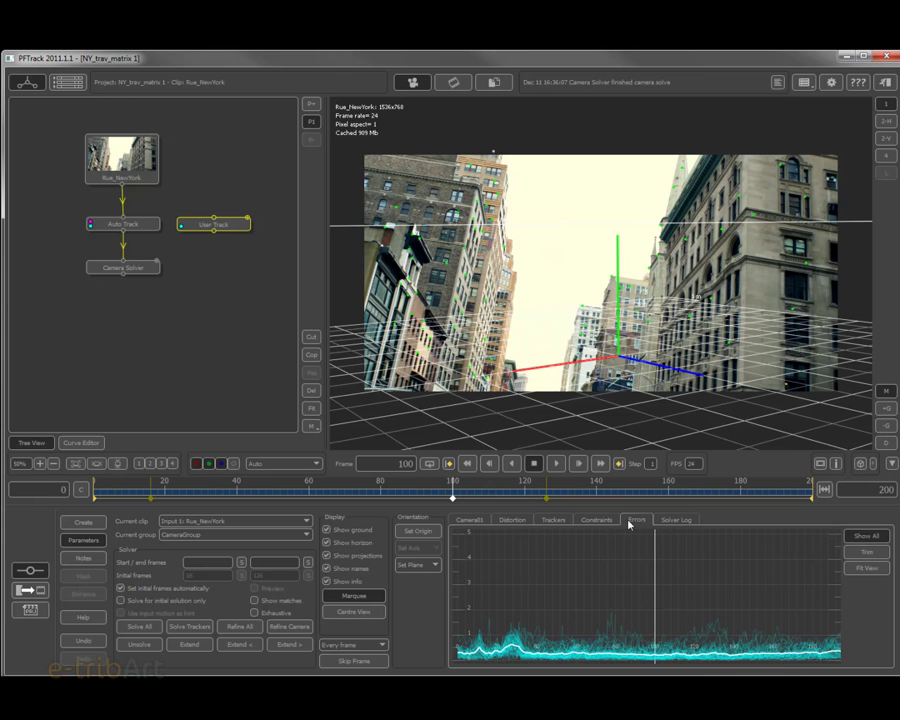
Deactivate the tracker whose error curve spikes around frame 80 and return to the error graph
click(603, 612)
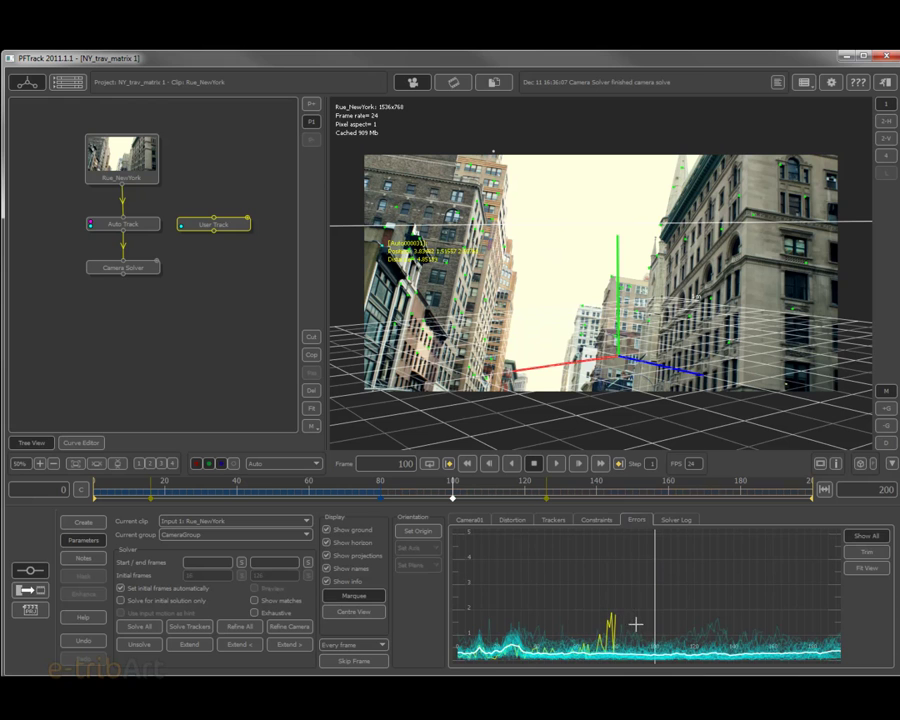
click(505, 519)
click(553, 520)
click(850, 567)
click(607, 521)
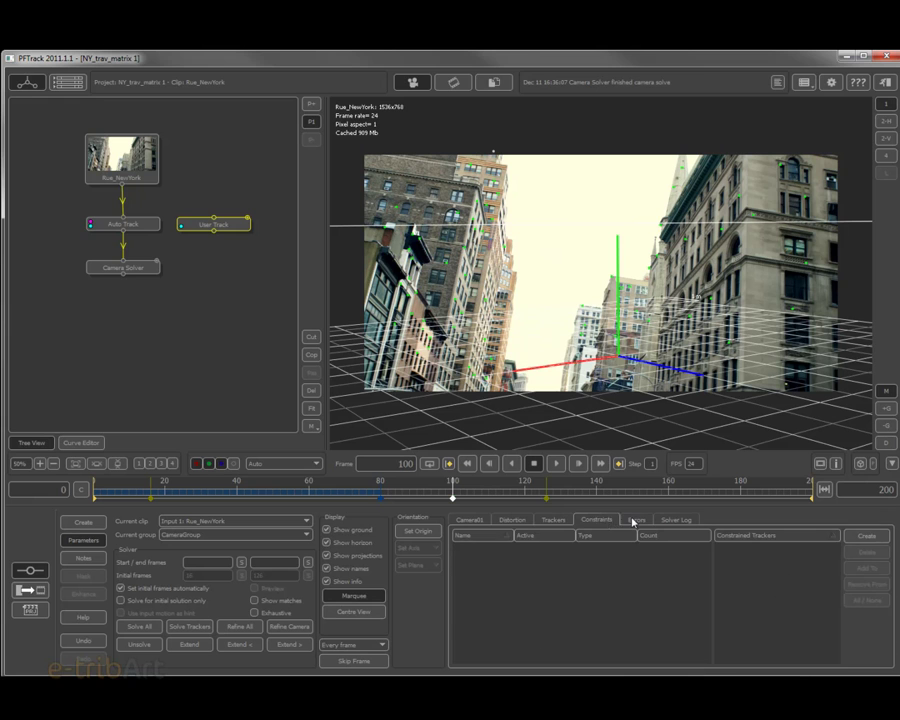
click(632, 521)
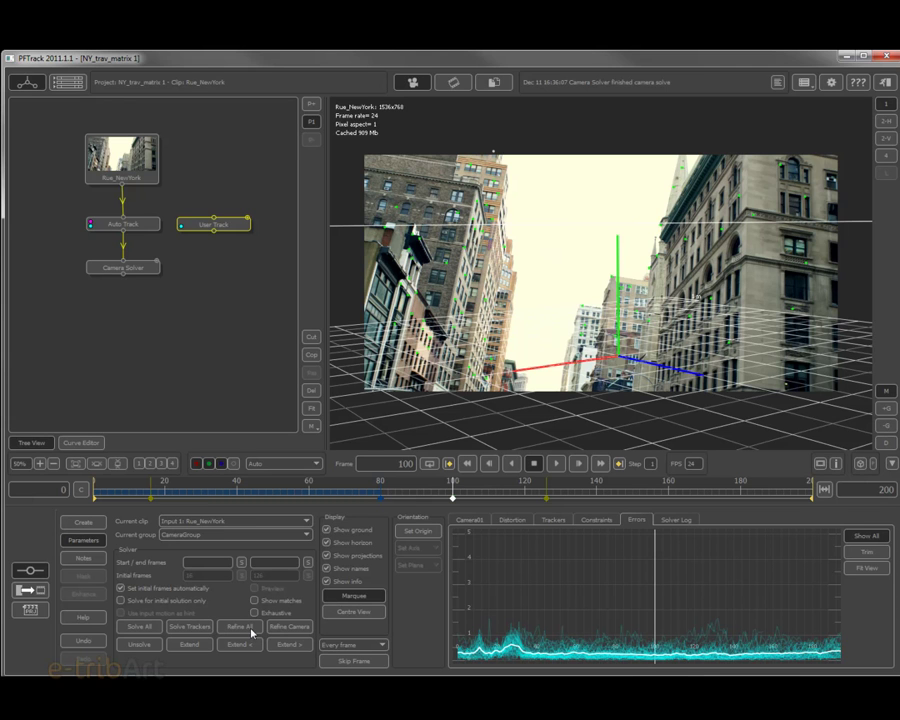
Solve the camera and remaining trackers again, and inspect the solved point cloud and camera in a side-by-side 3D view
click(137, 627)
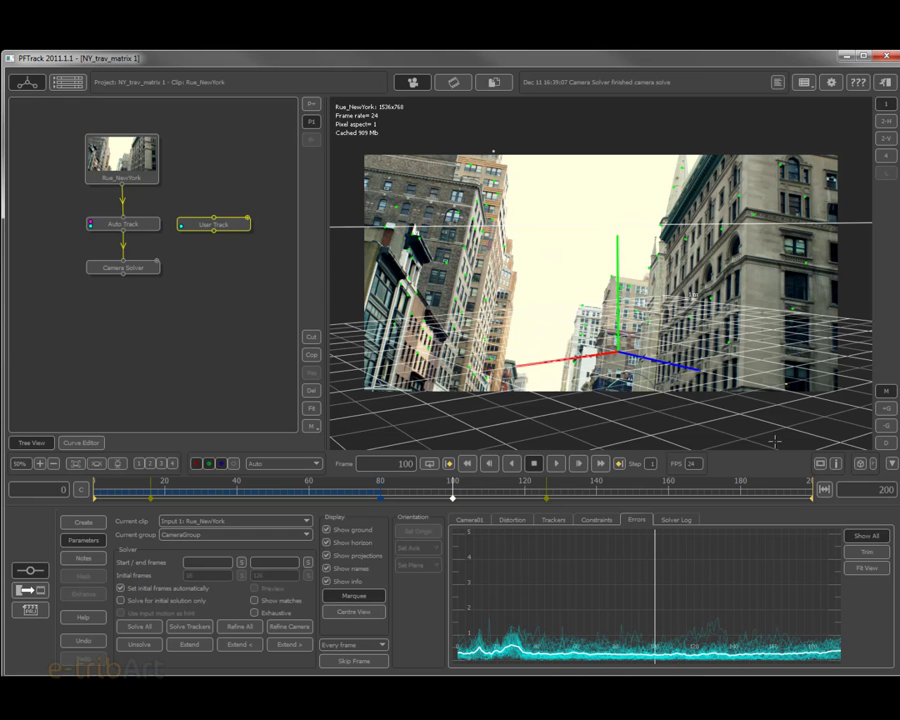
click(885, 121)
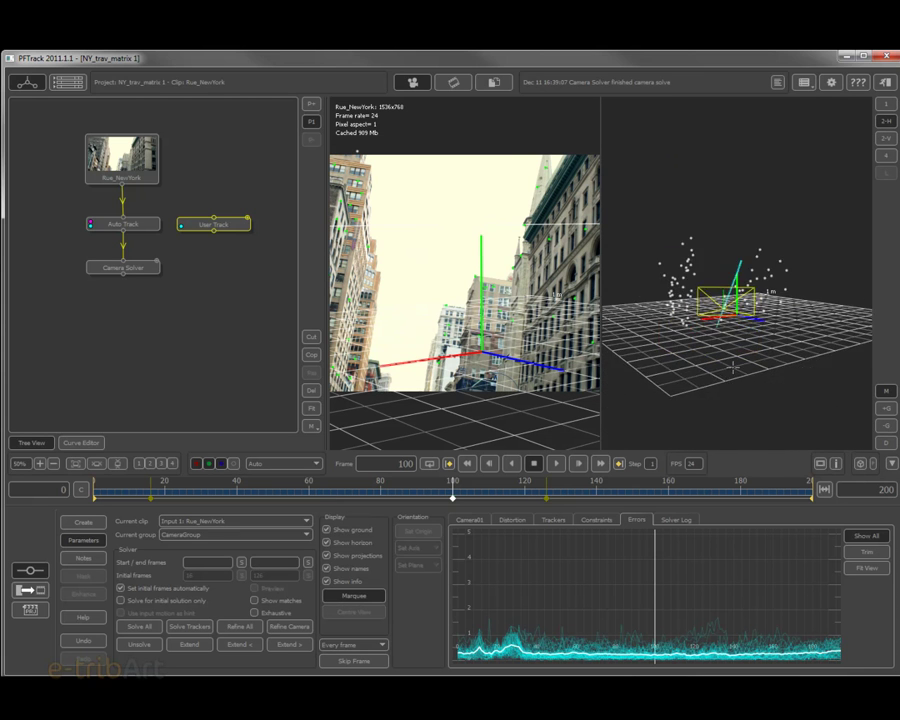
scroll(737, 358, up, 4)
middle_drag(724, 380, 737, 238)
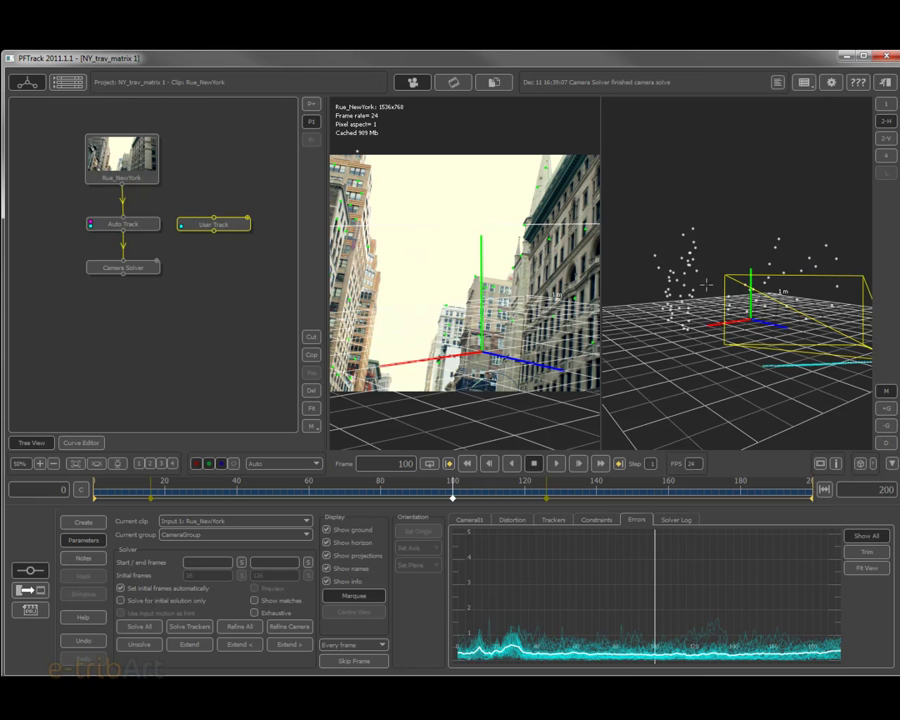
drag(777, 360, 812, 378)
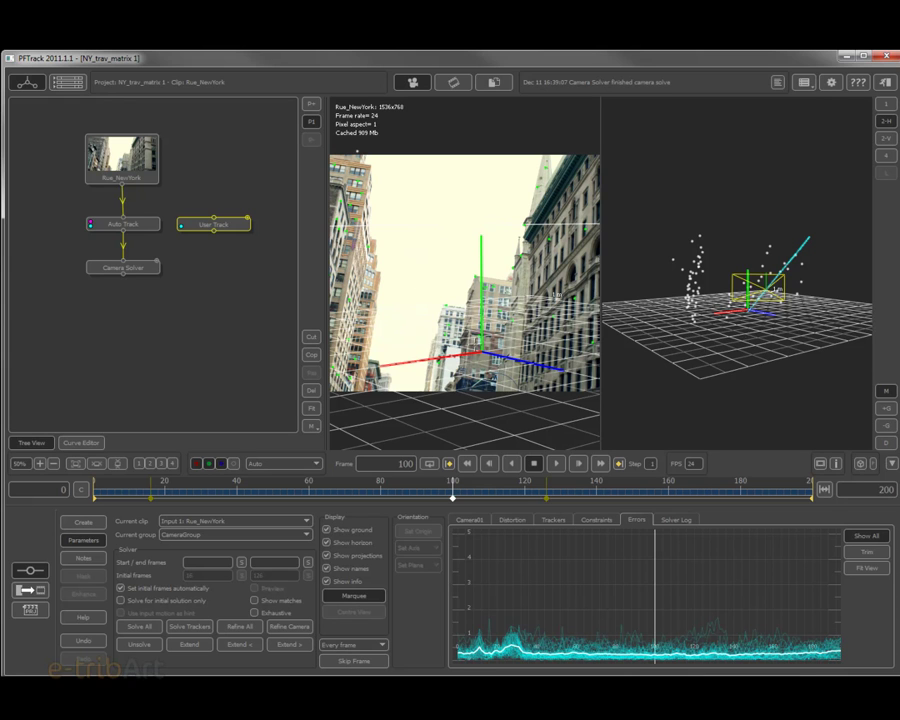
Add an Orient Scene node after the Camera Solver node
click(124, 270)
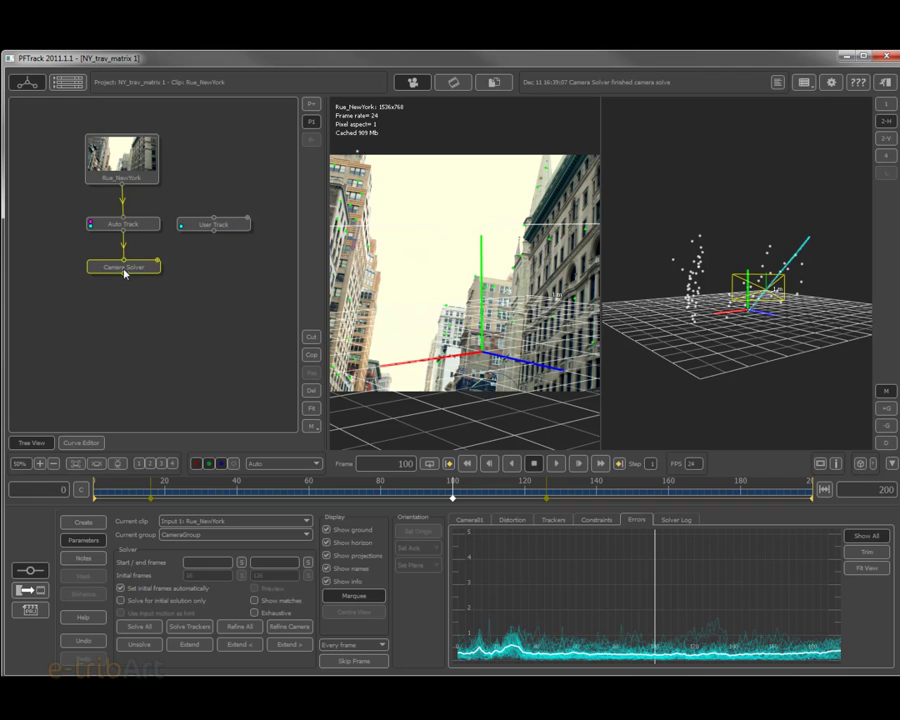
right_click(132, 272)
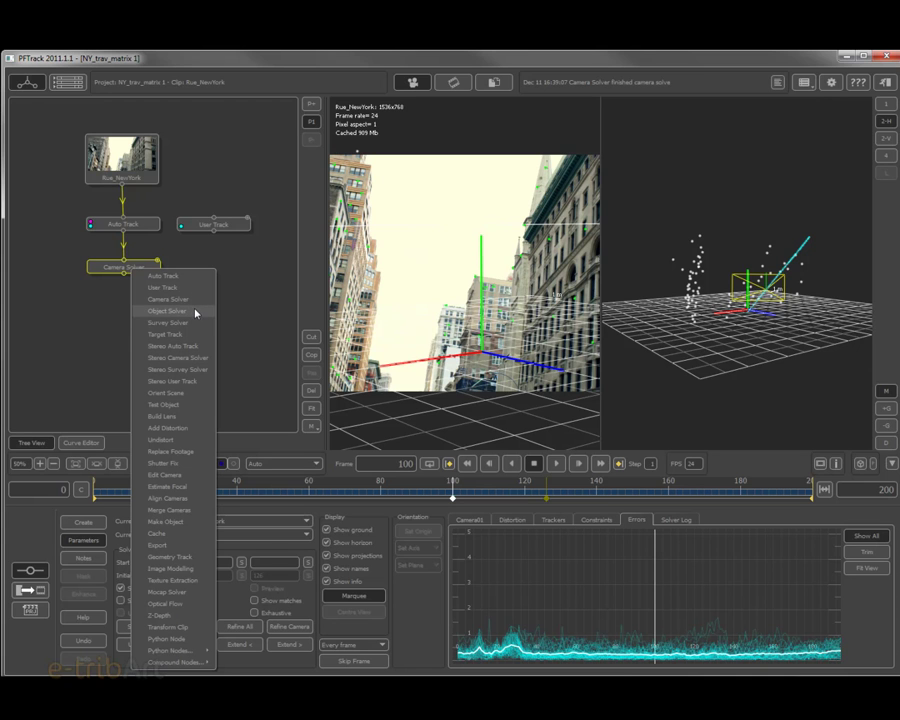
click(170, 392)
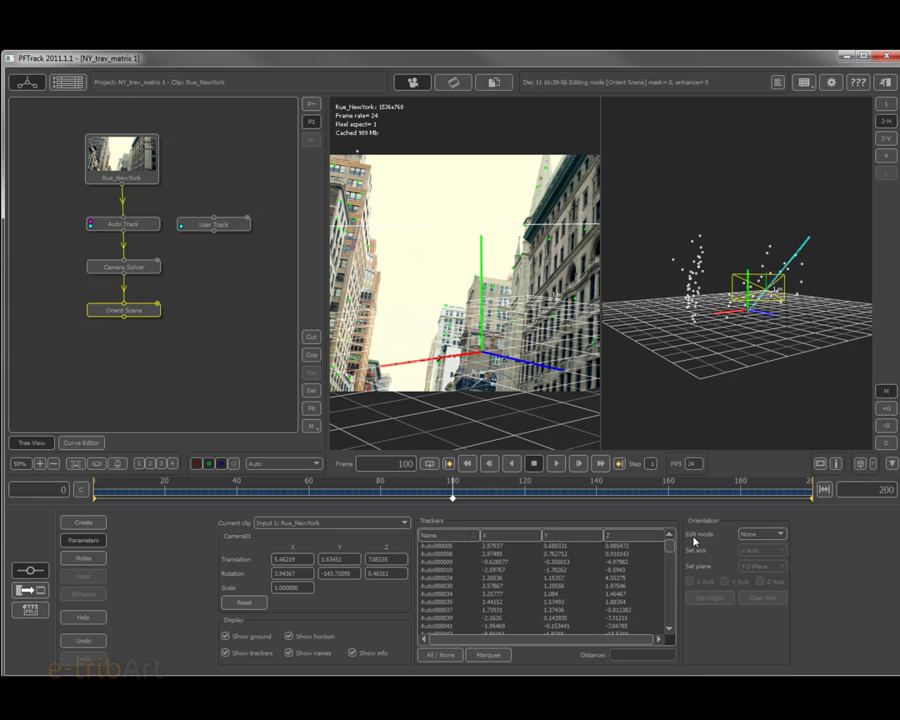
Set the Orient Scene edit mode to Rotate and show the scene in the four-view layout
click(761, 537)
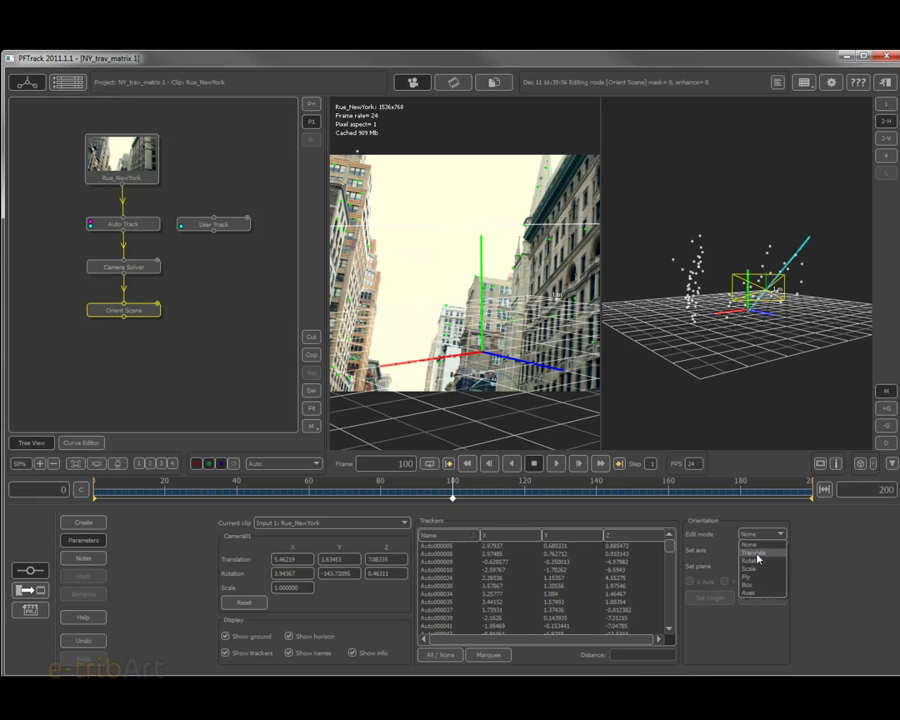
click(757, 549)
click(761, 534)
click(760, 571)
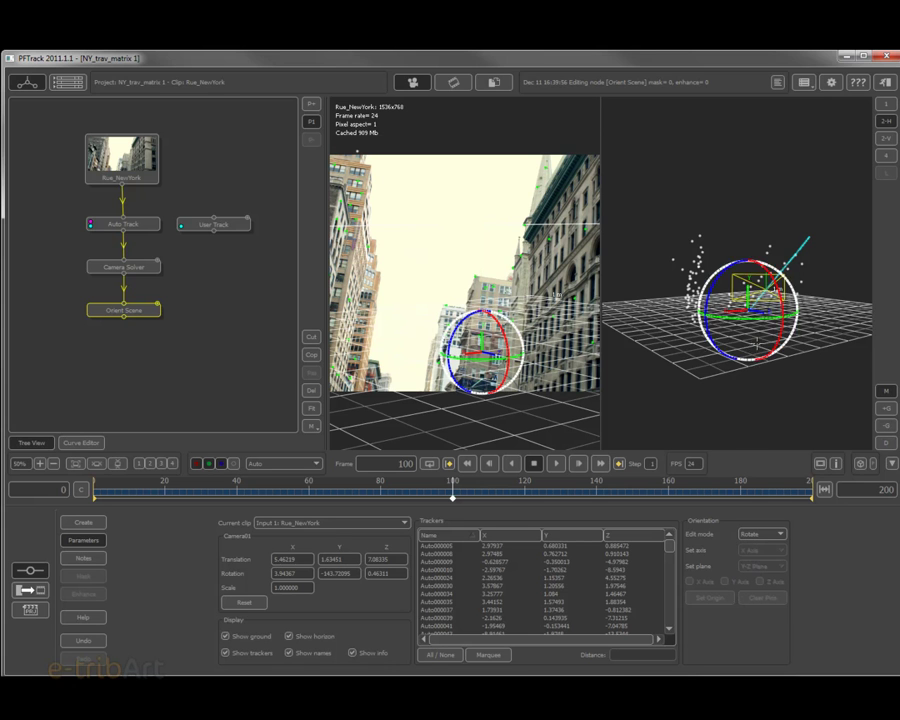
drag(818, 358, 877, 261)
click(887, 156)
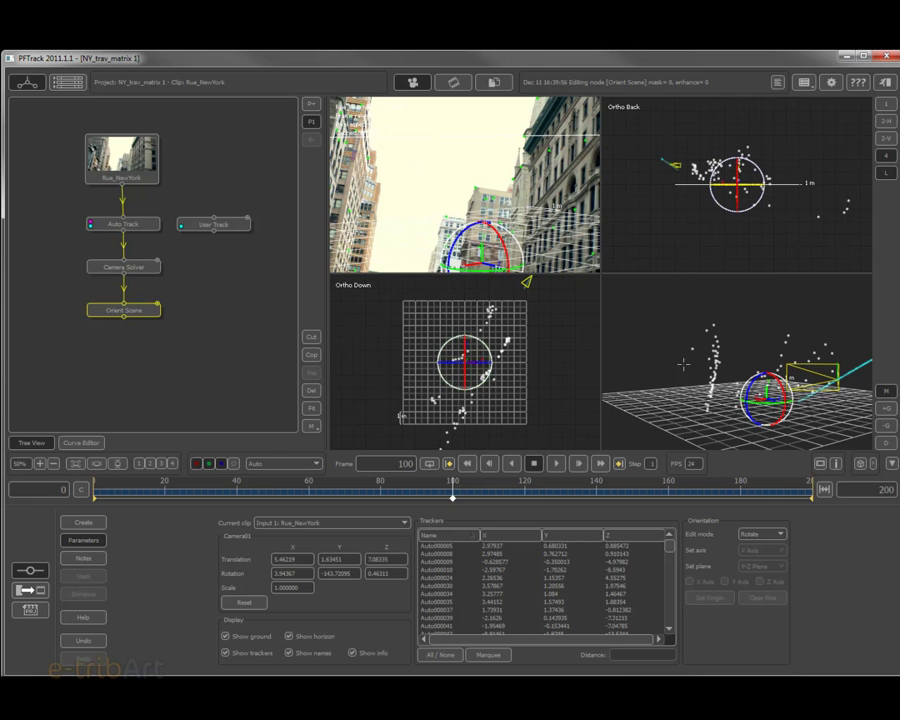
Rotate the scene about the Z axis in the Ortho Back view until the camera path runs parallel to the ground line
drag(740, 380, 555, 390)
drag(677, 364, 697, 372)
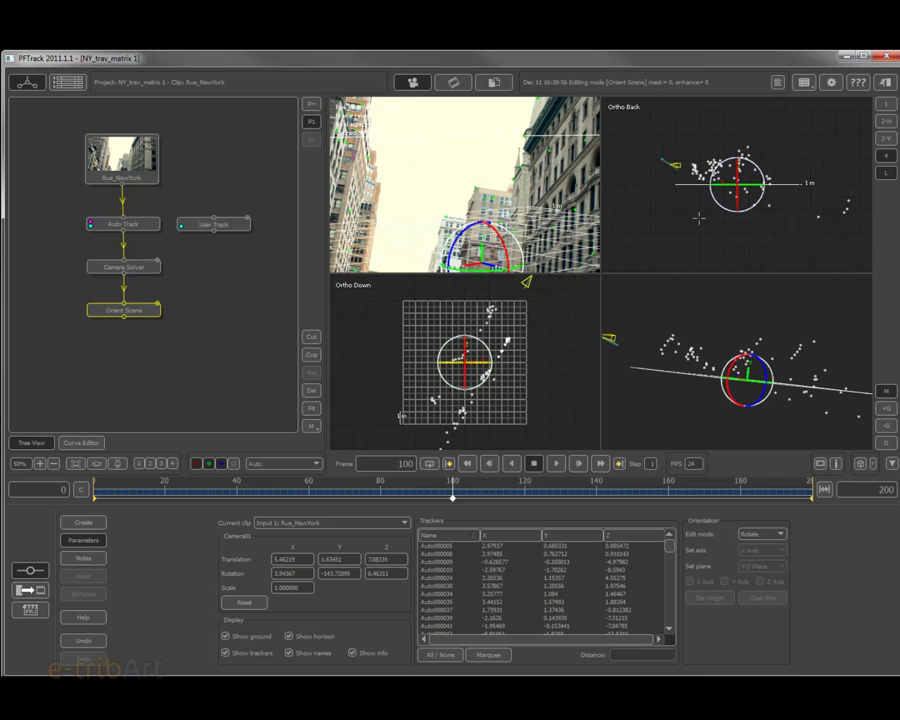
drag(714, 223, 695, 231)
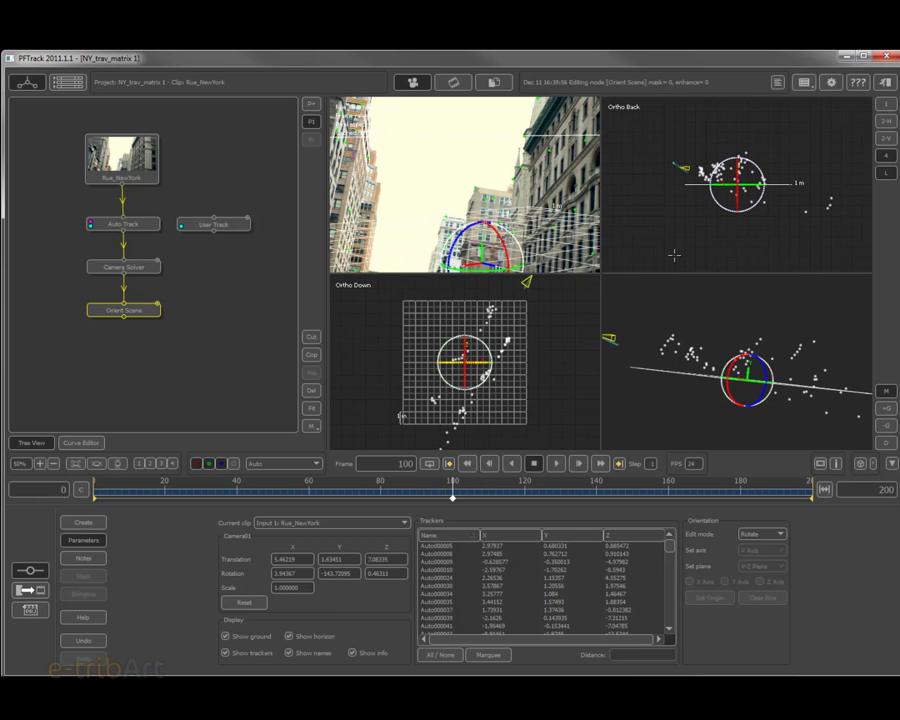
mouse_move(740, 380)
mouse_down()
mouse_move(720, 385)
mouse_move(750, 380)
mouse_up()
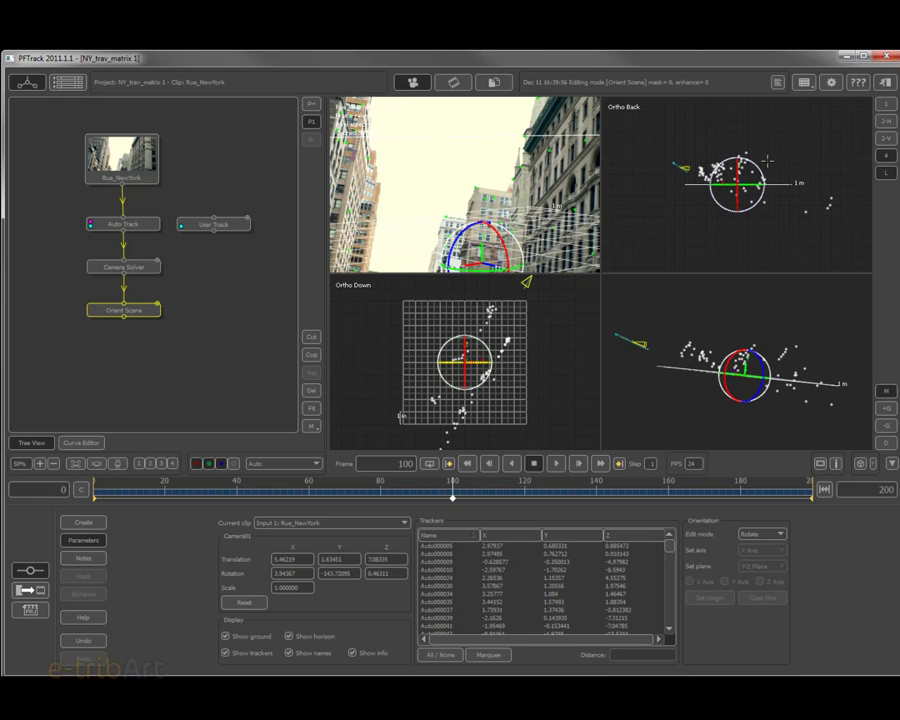
mouse_move(745, 165)
mouse_down()
mouse_move(749, 189)
mouse_move(757, 176)
mouse_up()
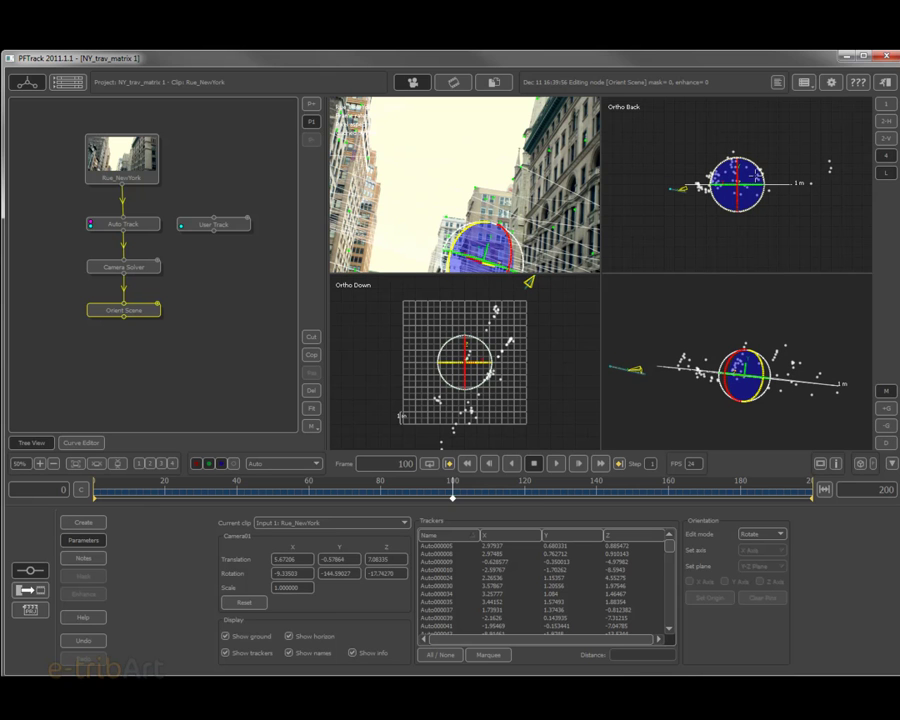
drag(757, 176, 755, 177)
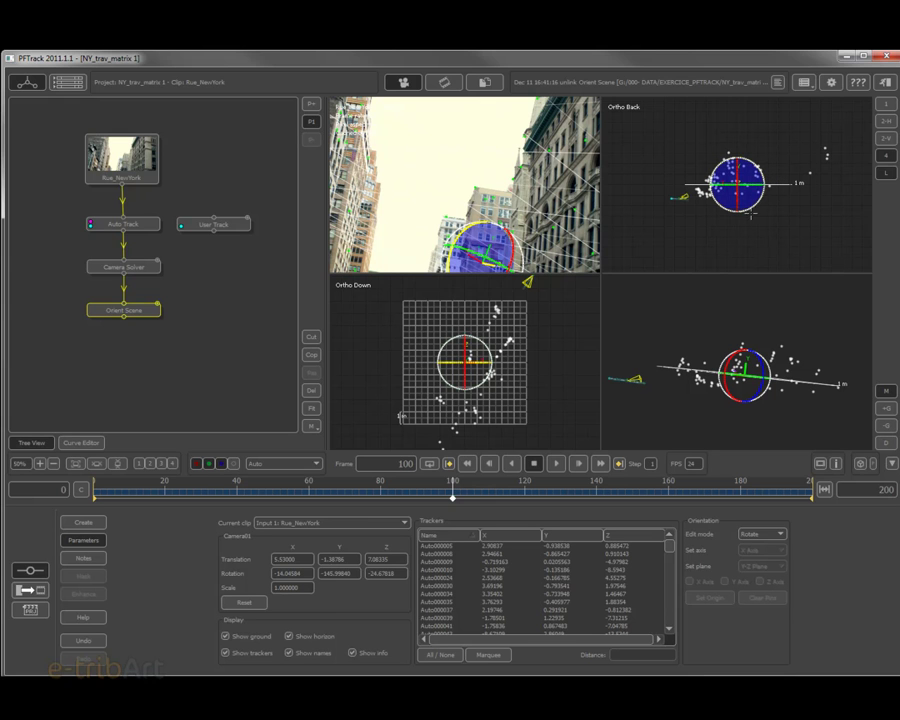
drag(769, 215, 740, 190)
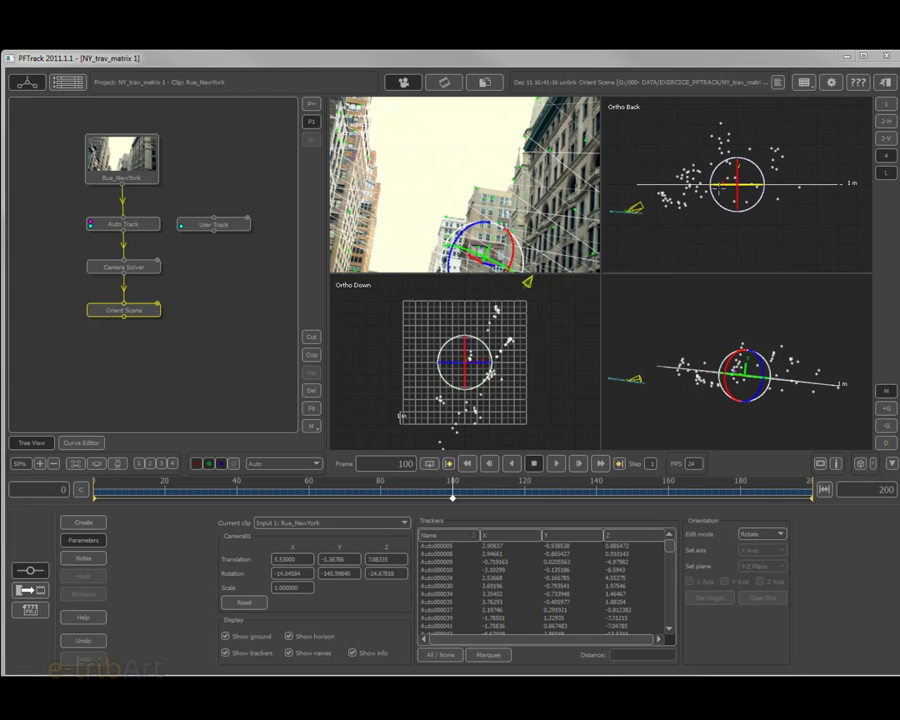
drag(470, 238, 480, 245)
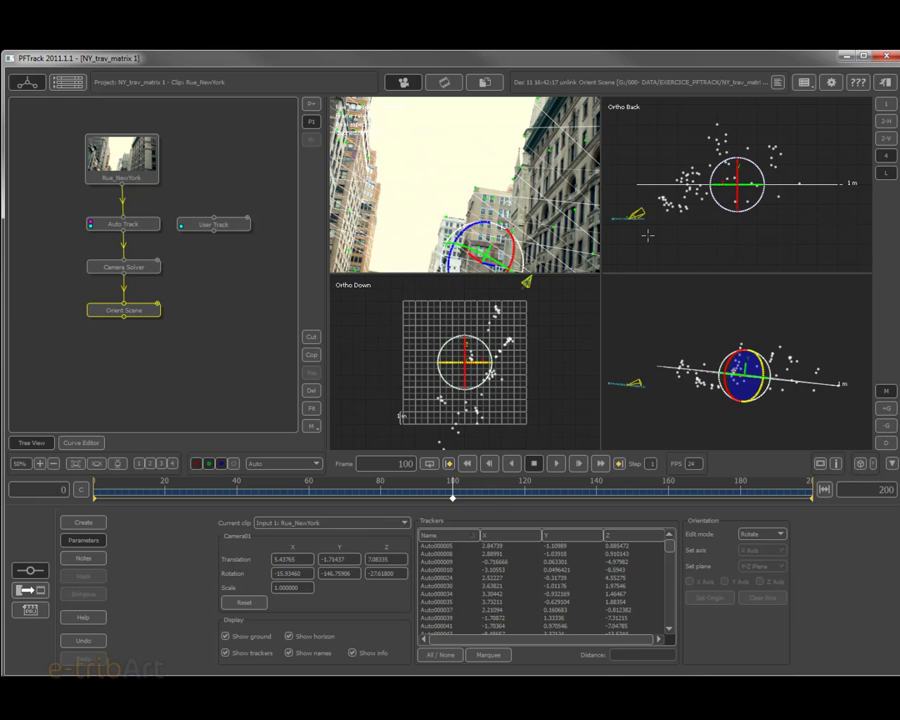
Set the edit mode to Translate and raise the scene along the Y axis so the point cloud sits above the ground
click(762, 534)
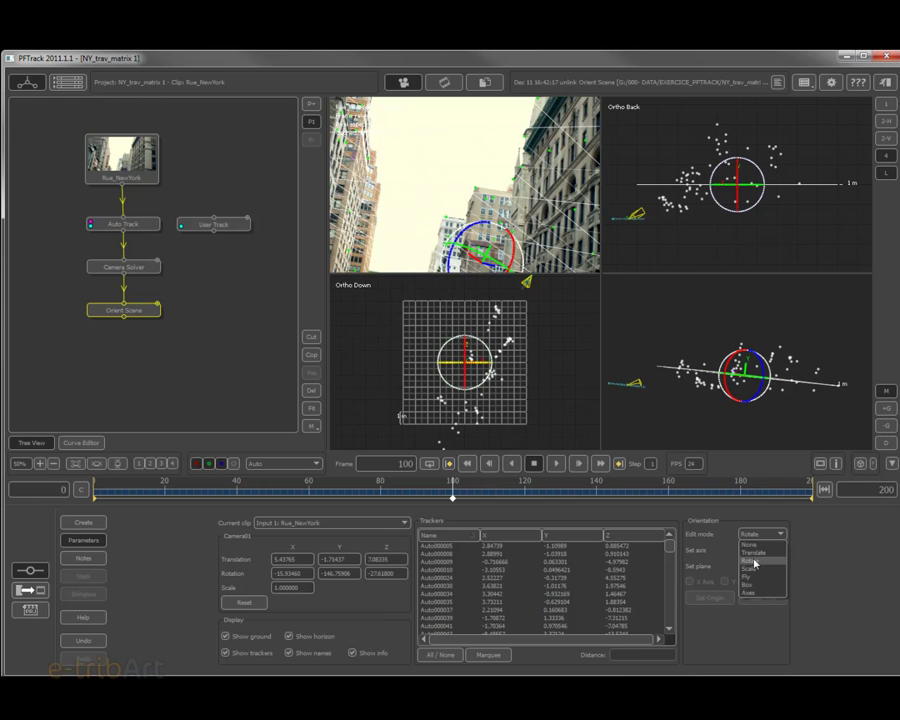
click(755, 553)
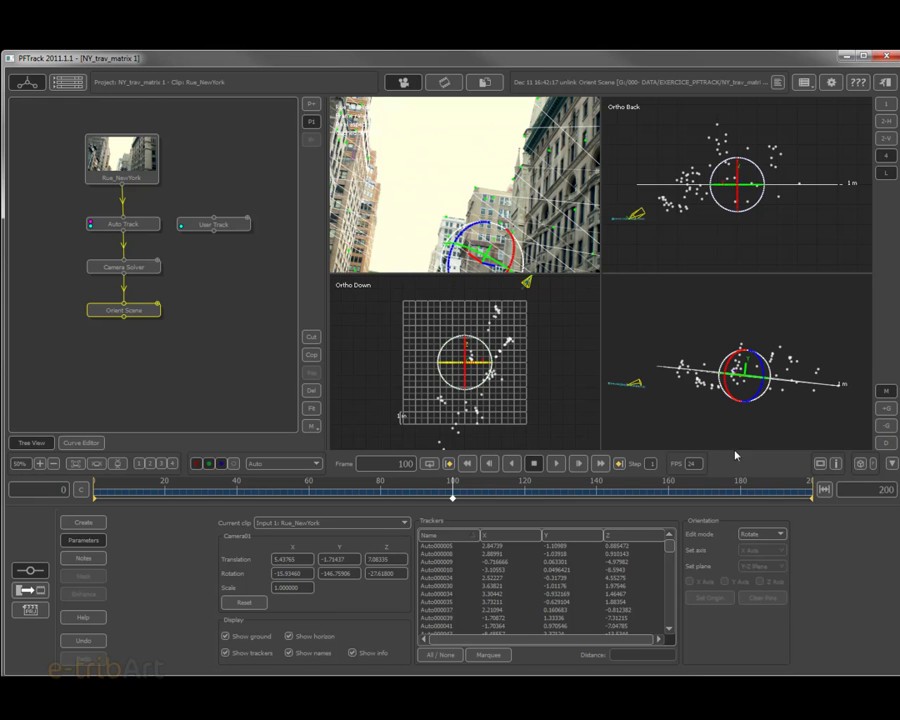
drag(739, 241, 739, 218)
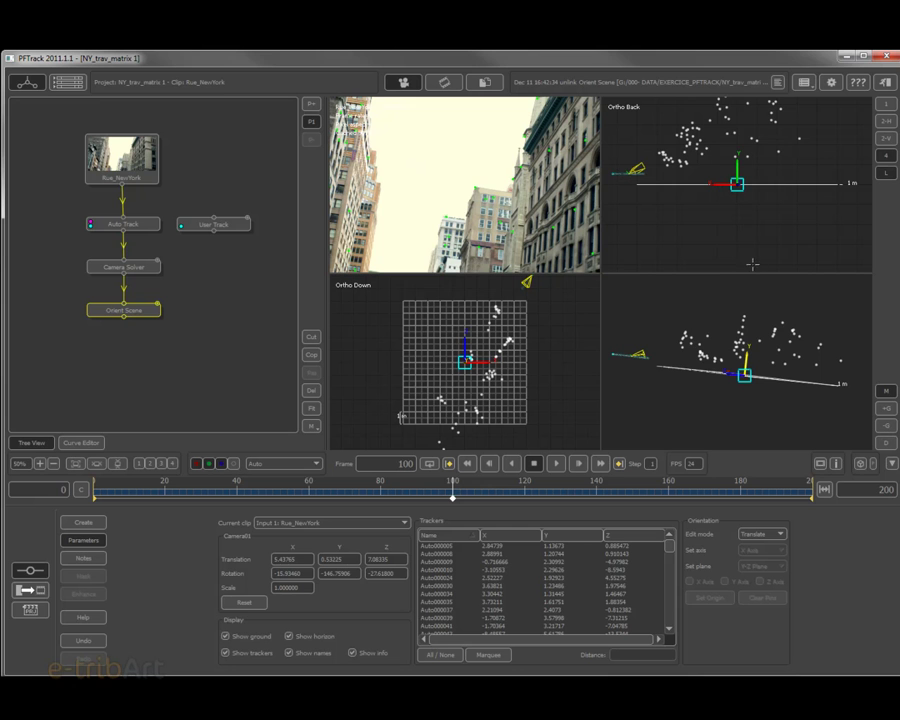
Set the edit mode back to Rotate and adjust the scene's tilt about the Z and X axes
middle_drag(699, 354, 721, 339)
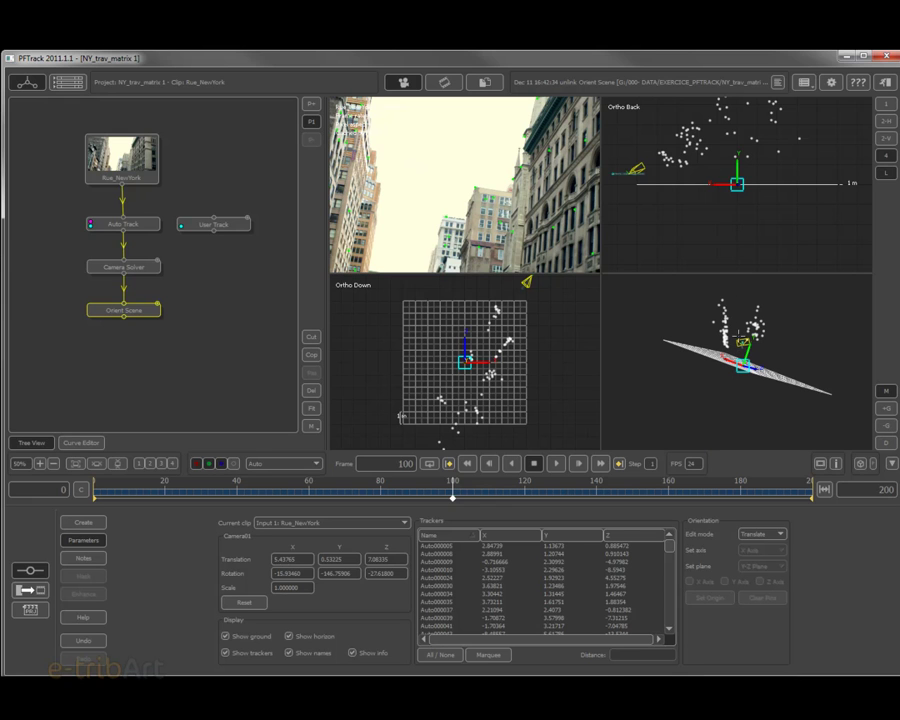
click(764, 535)
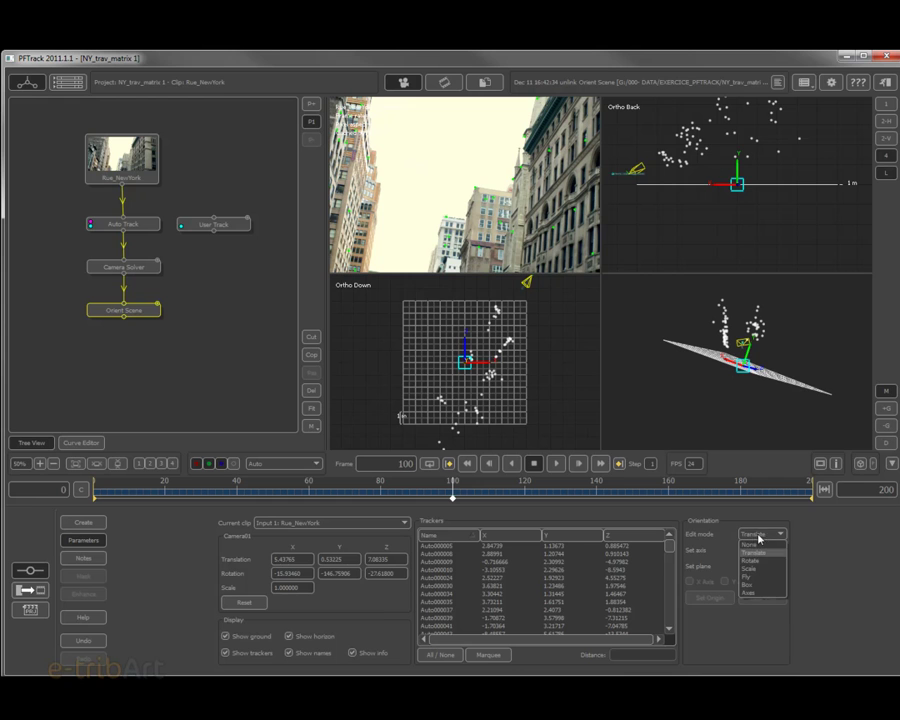
click(751, 560)
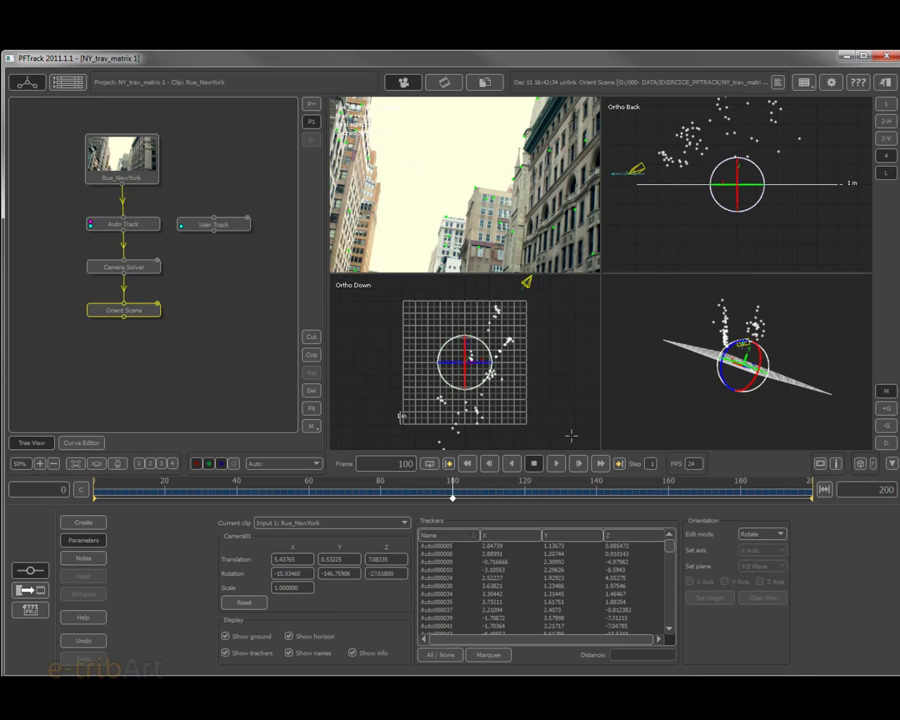
drag(508, 342, 507, 342)
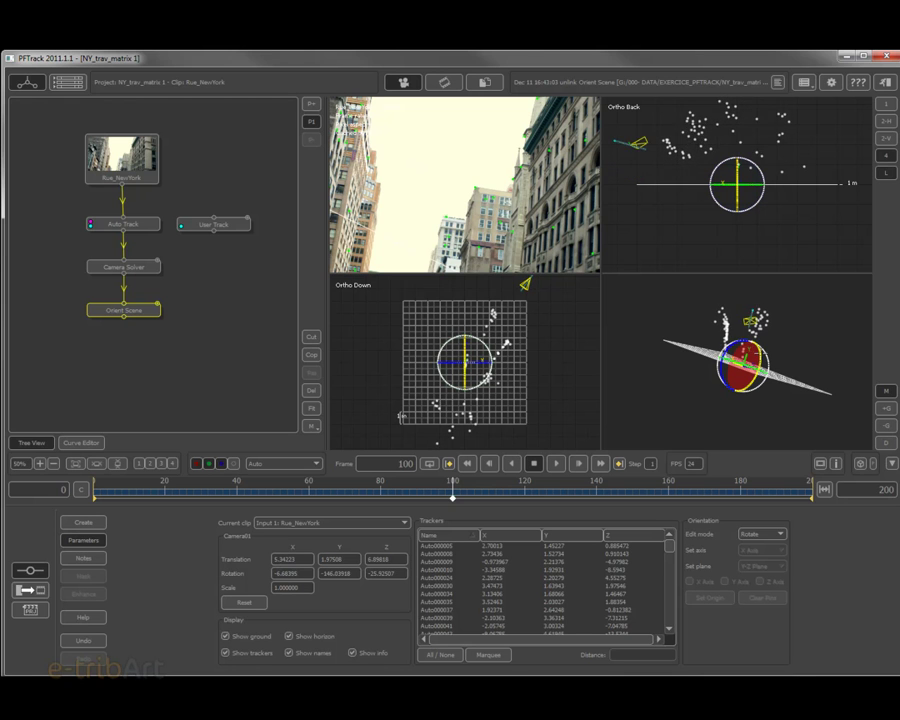
drag(527, 231, 485, 86)
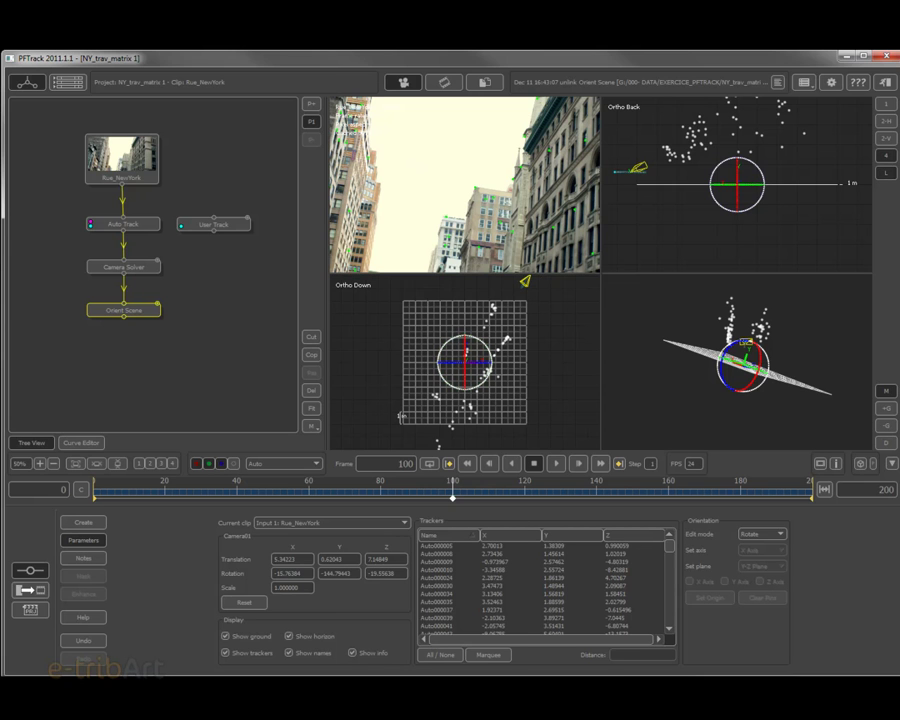
Set the edit mode to Box and pin the orientation box onto the dark building on the footage's left side, in a side-by-side view
click(886, 105)
click(766, 533)
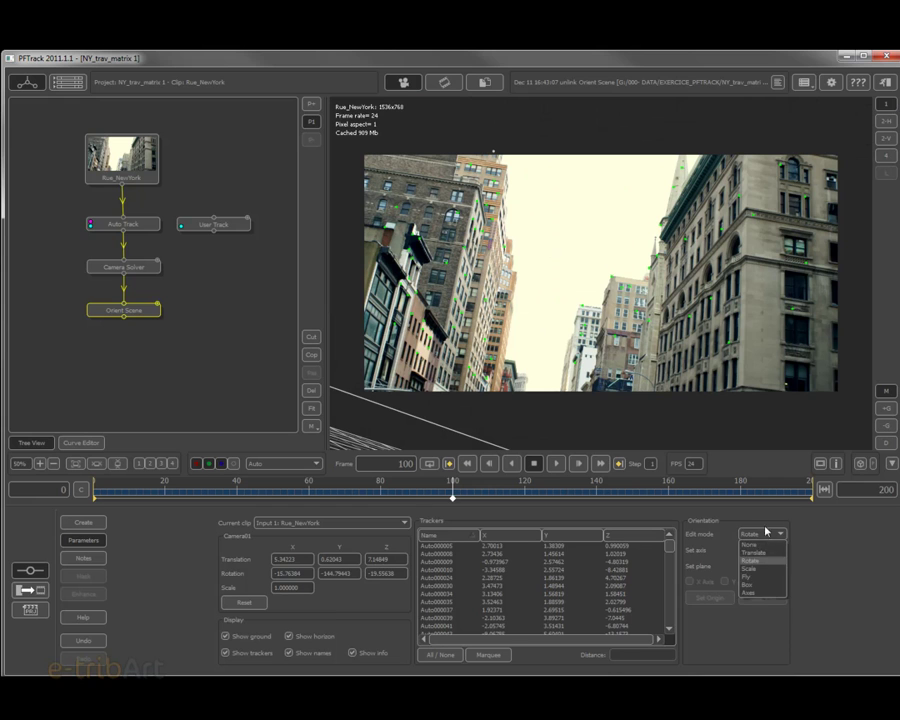
click(757, 586)
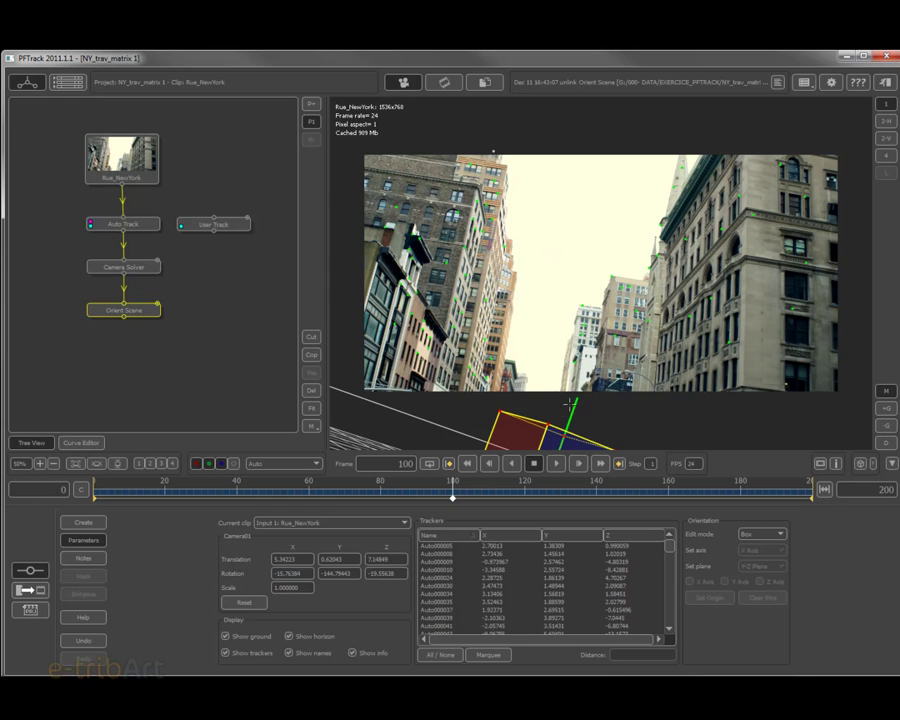
click(885, 120)
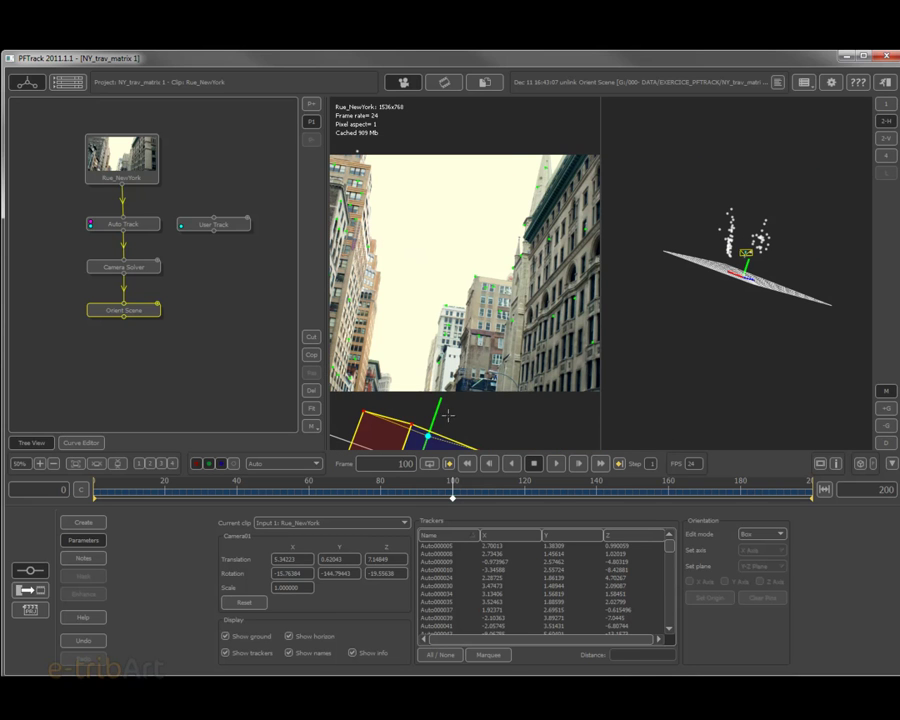
scroll(429, 280, down, 3)
scroll(470, 330, up, 2)
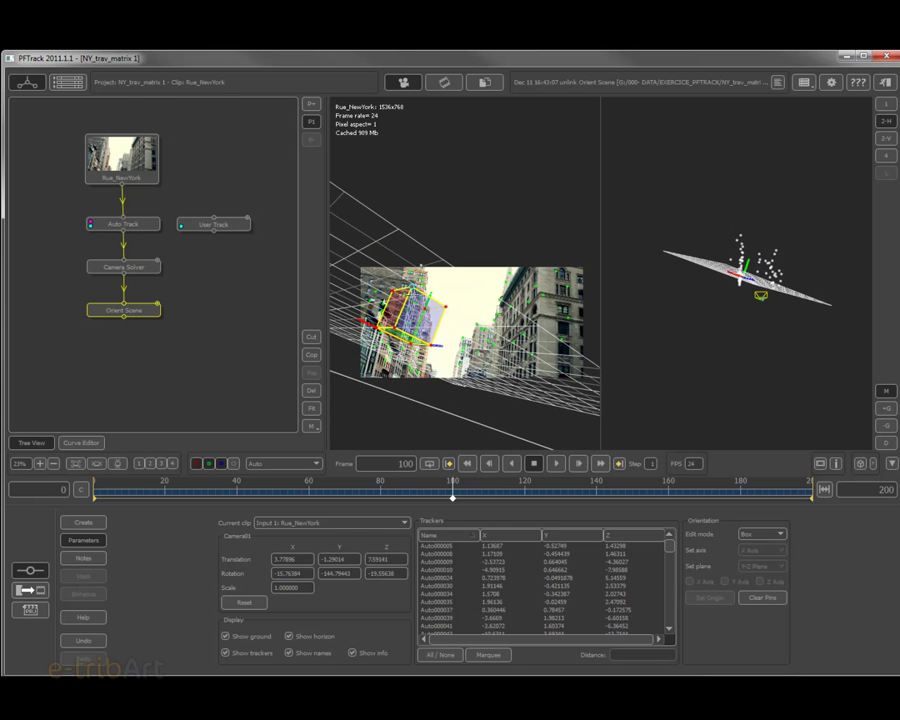
Pin the orientation box's corners along the dark building's roofline and vertical corner so its faces match the facades
scroll(482, 321, down, 2)
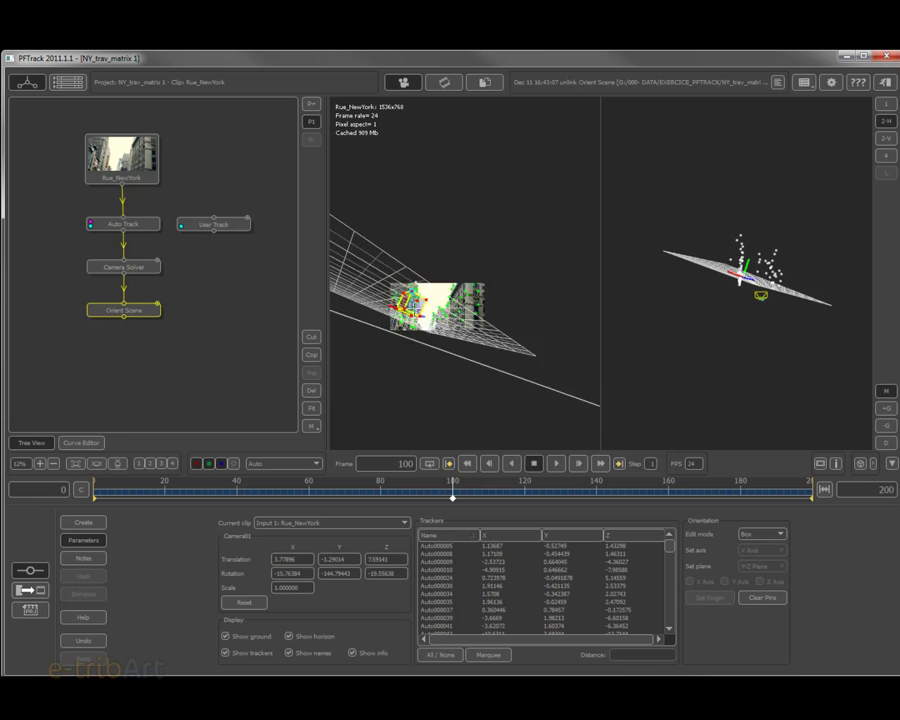
scroll(482, 321, up, 5)
scroll(482, 321, up, 3)
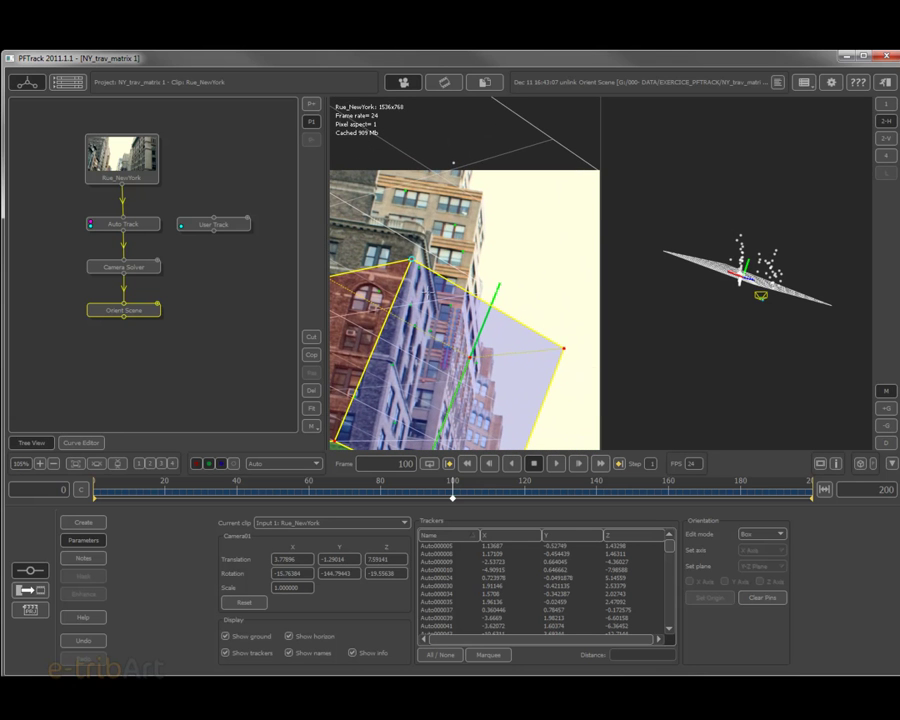
drag(413, 261, 420, 241)
scroll(441, 301, down, 3)
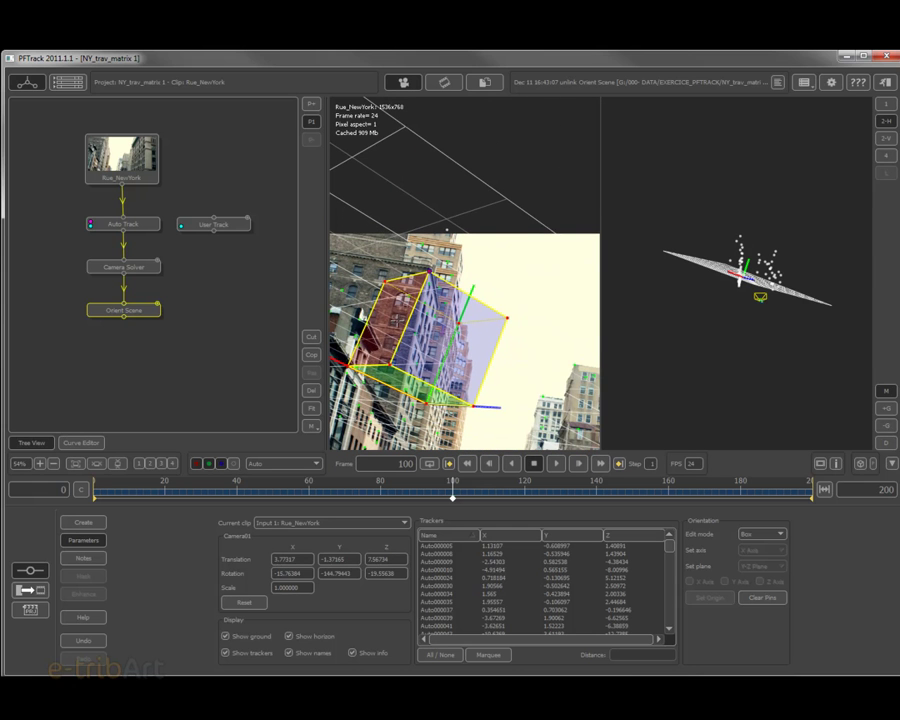
drag(441, 300, 447, 231)
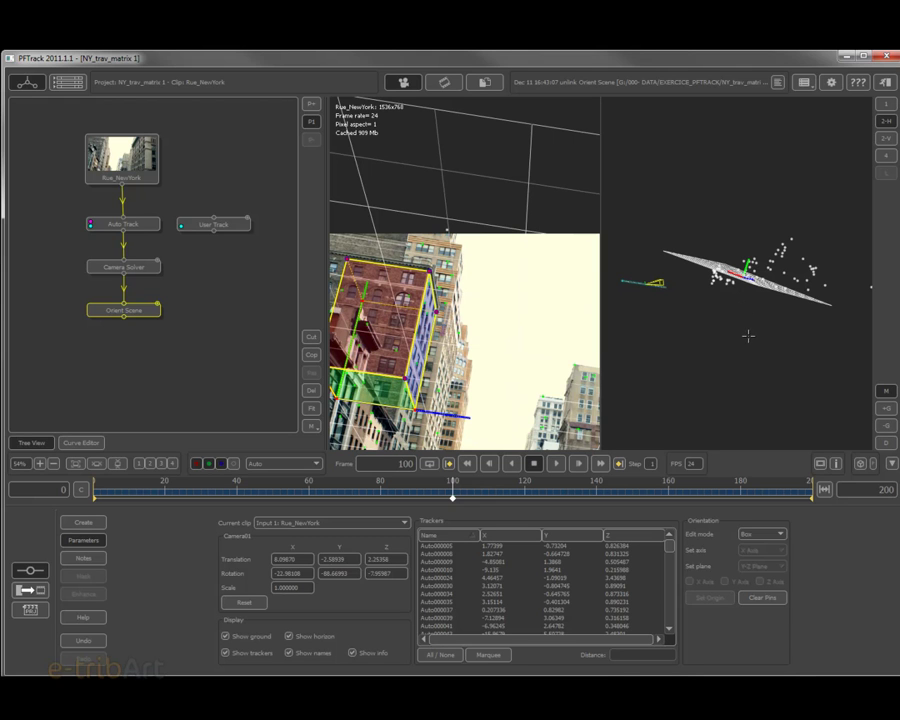
middle_drag(768, 331, 746, 325)
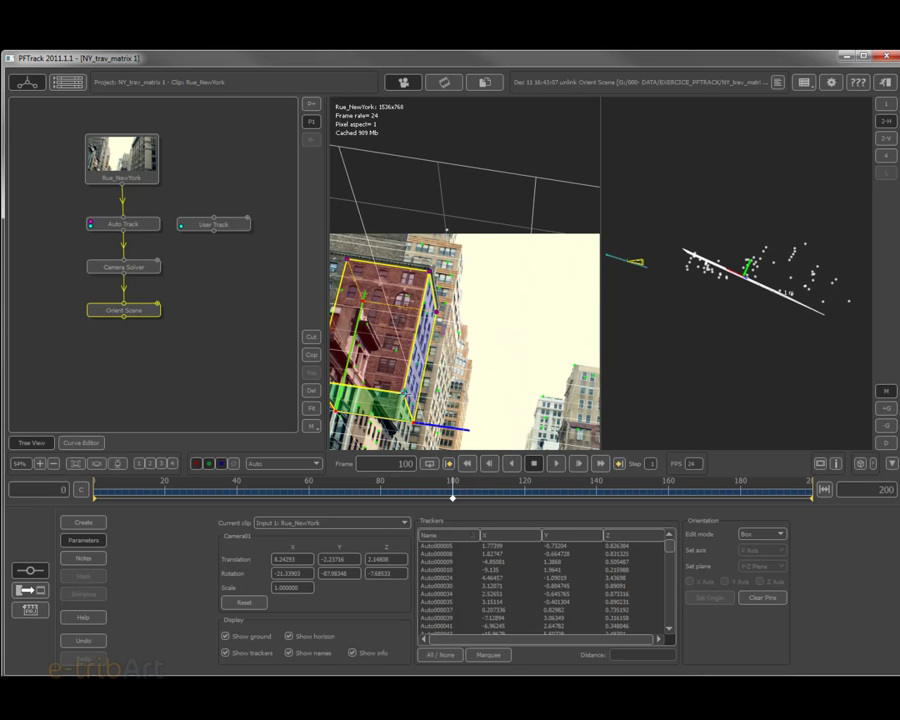
Set the edit mode to Translate, raise the scene along the Y axis above the ground grid, and inspect it from several angles
click(760, 534)
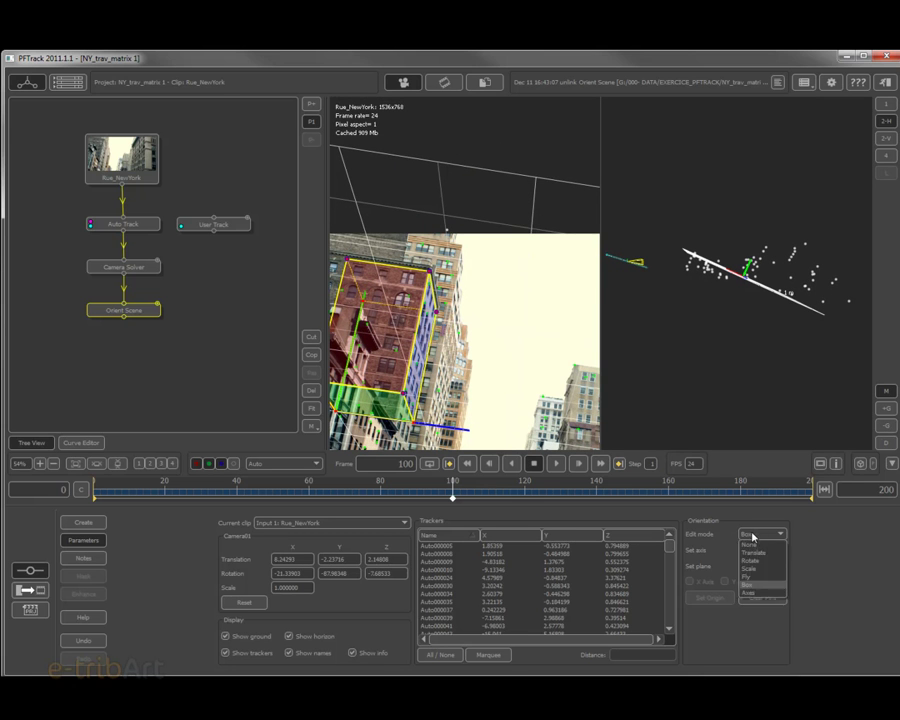
click(752, 552)
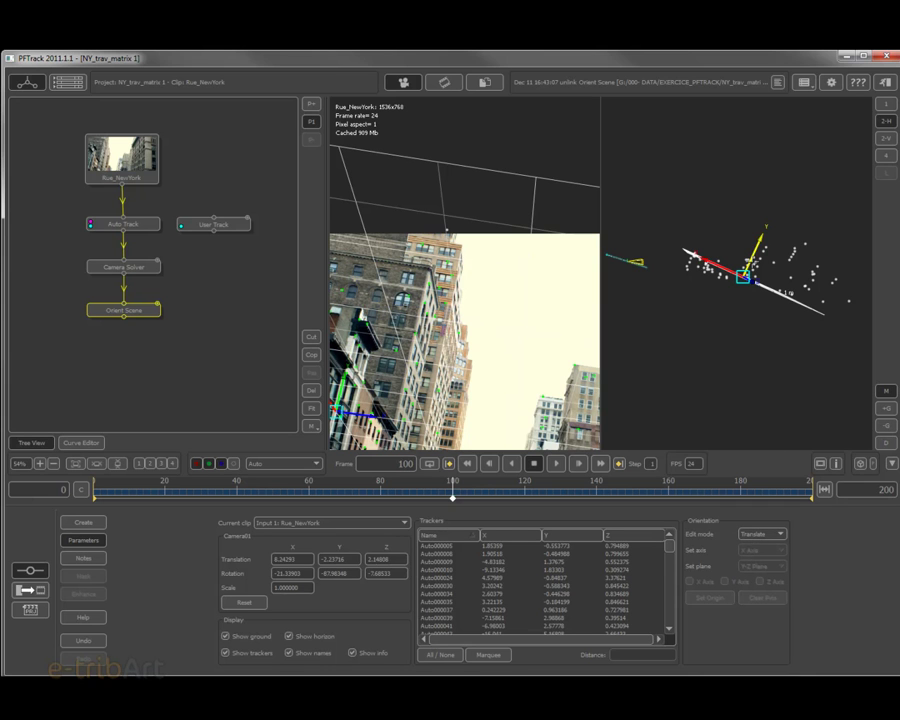
drag(755, 245, 755, 214)
drag(705, 259, 705, 259)
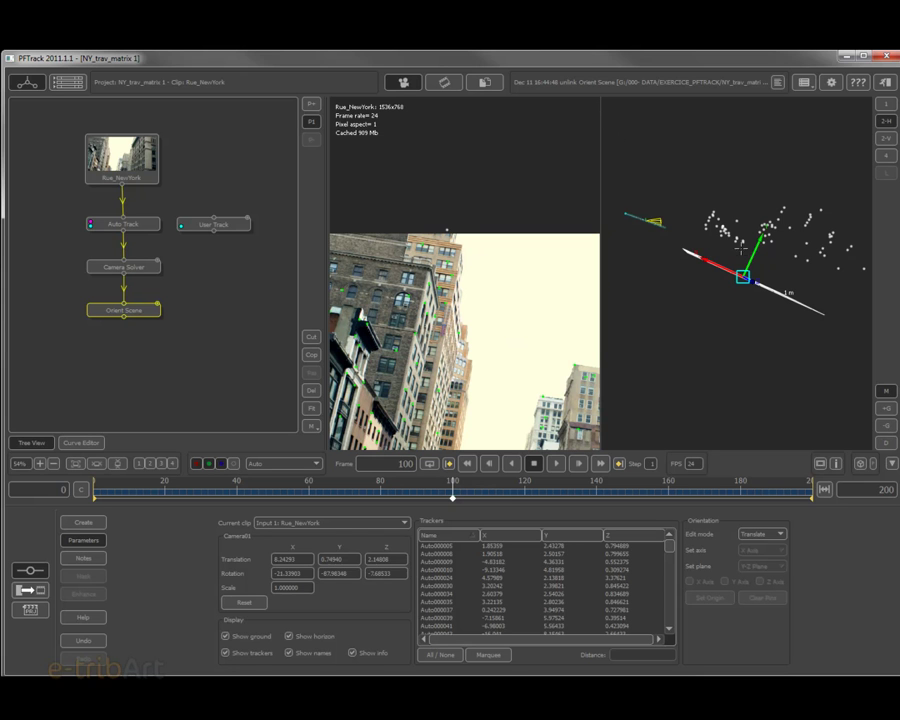
middle_drag(697, 141, 653, 151)
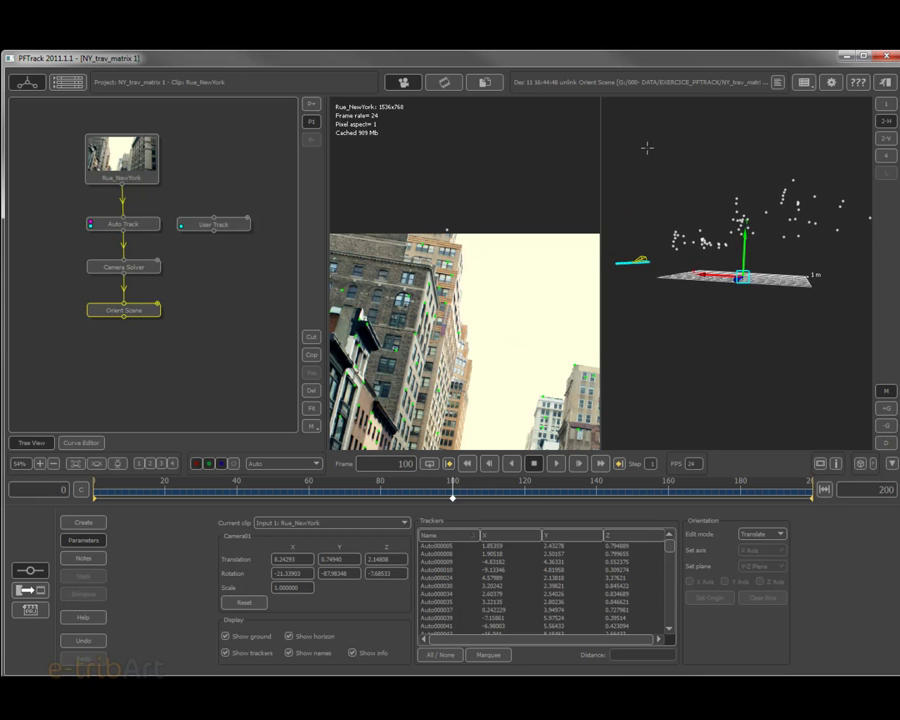
middle_drag(646, 196, 674, 341)
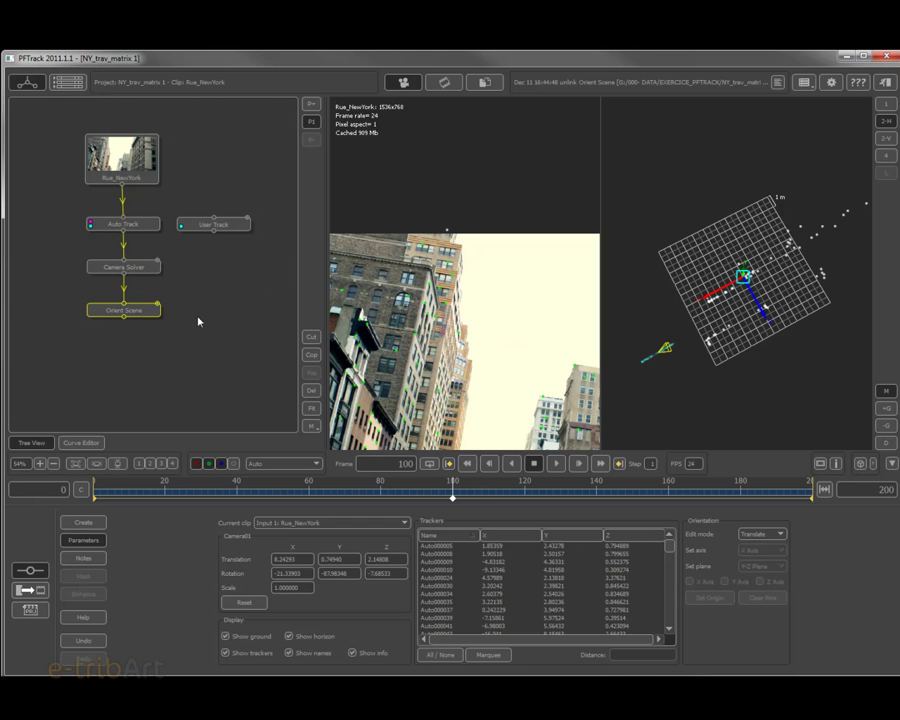
Add a Test Object node after Orient Scene and add the Mushroom object to the scene
drag(137, 311, 137, 304)
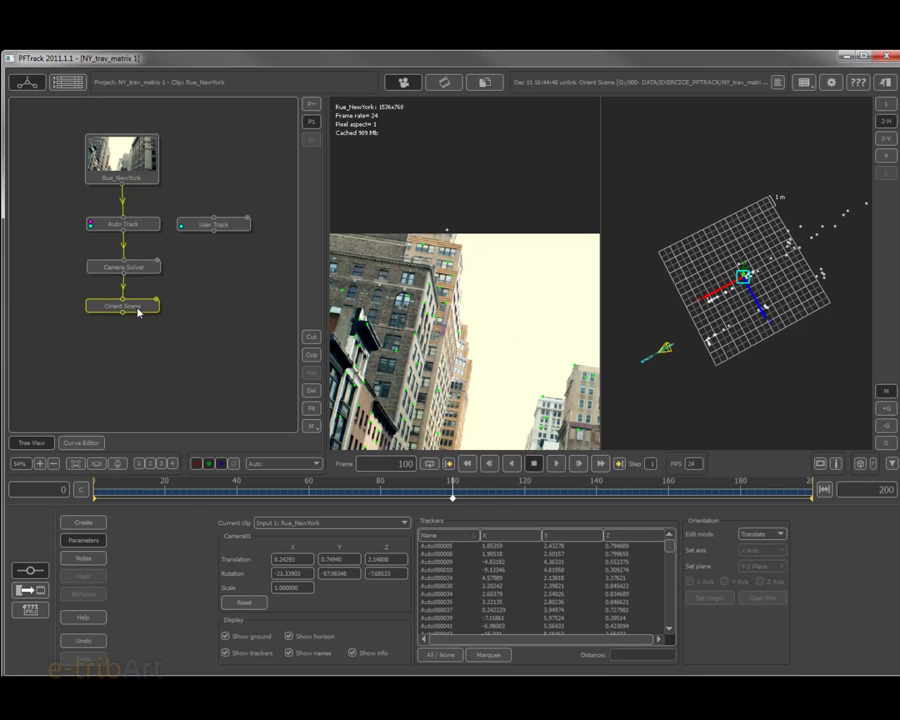
right_click(136, 313)
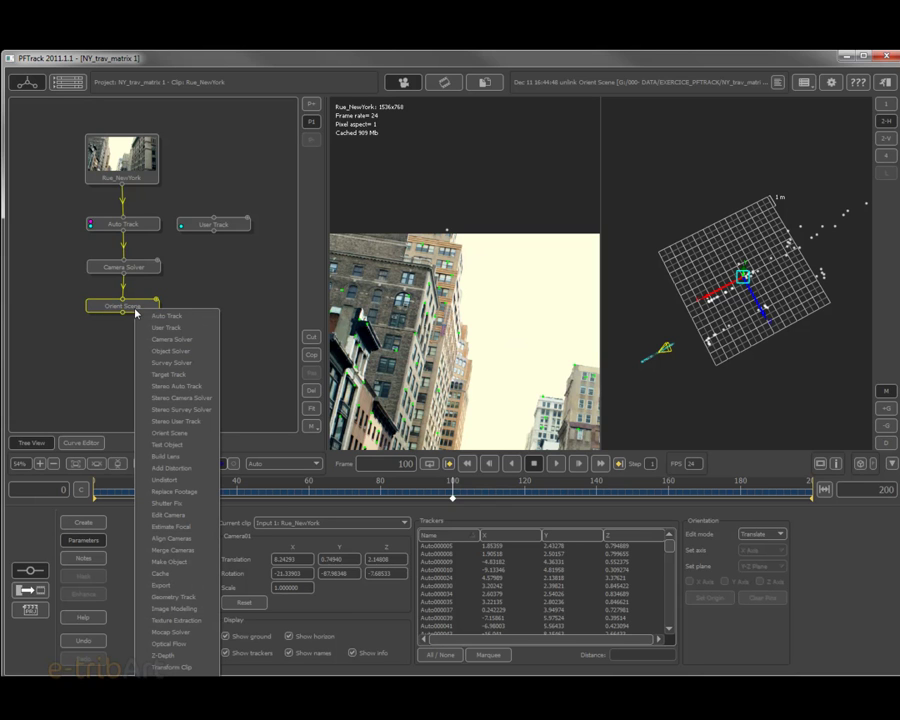
click(170, 444)
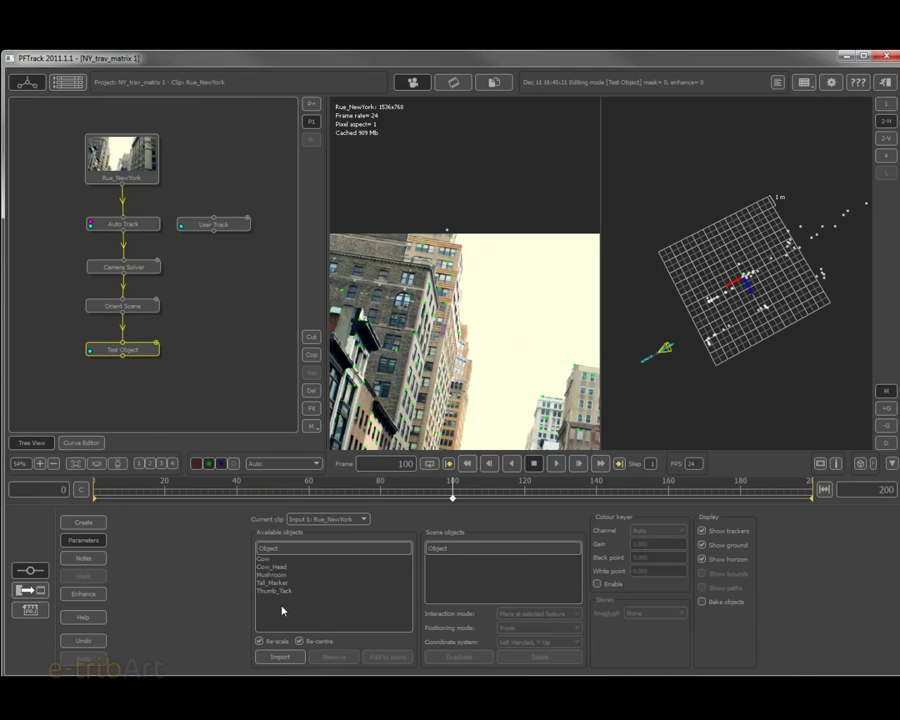
click(274, 576)
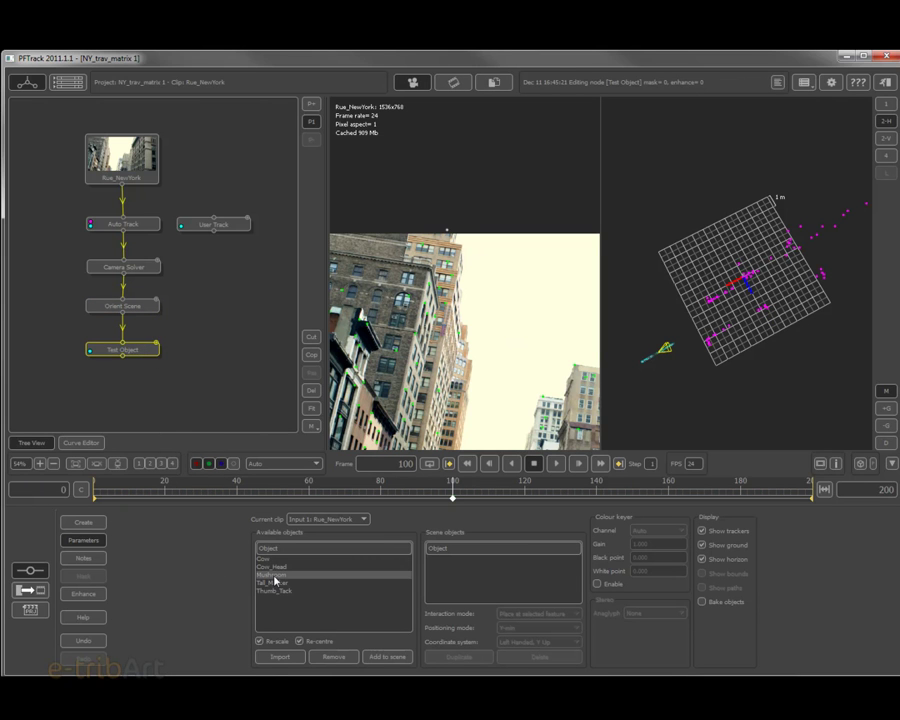
double_click(274, 577)
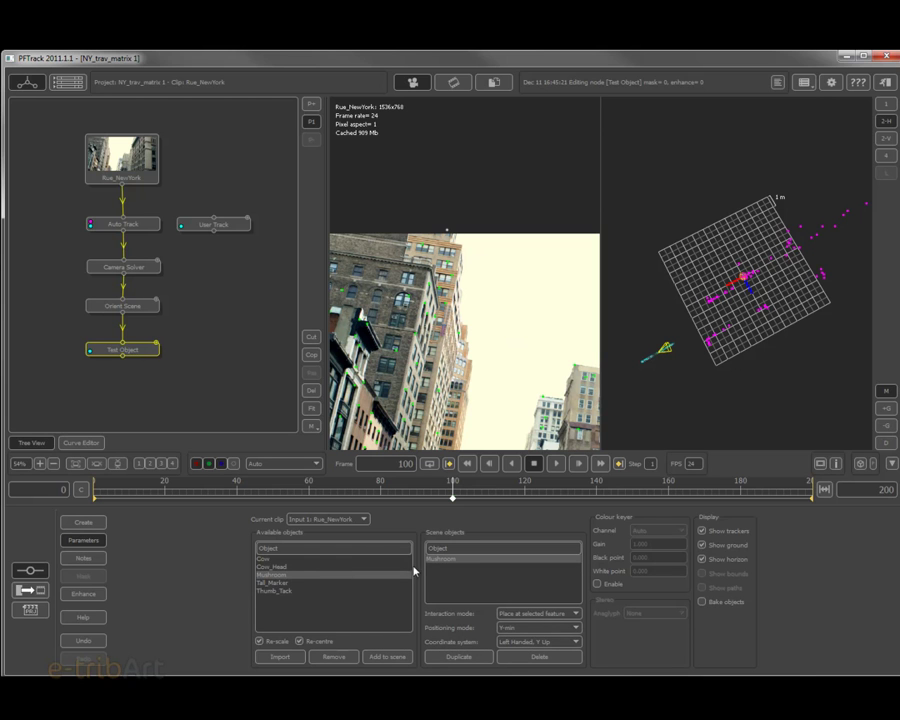
Show the whole footage in a single view at frame 0 and place the mushroom at a tracker on the left-hand buildings
click(887, 104)
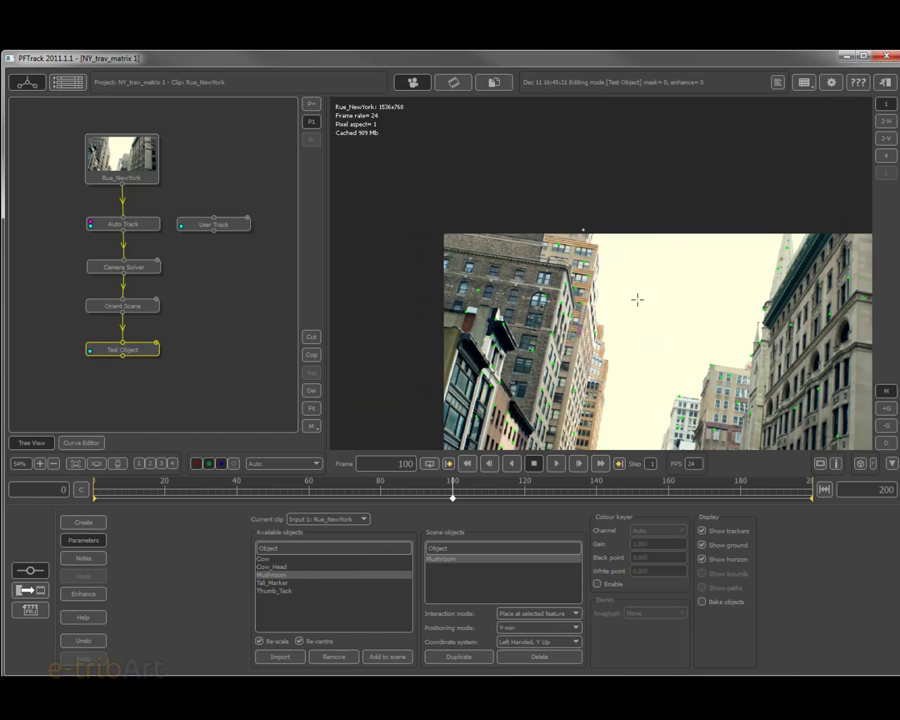
scroll(634, 336, up, 2)
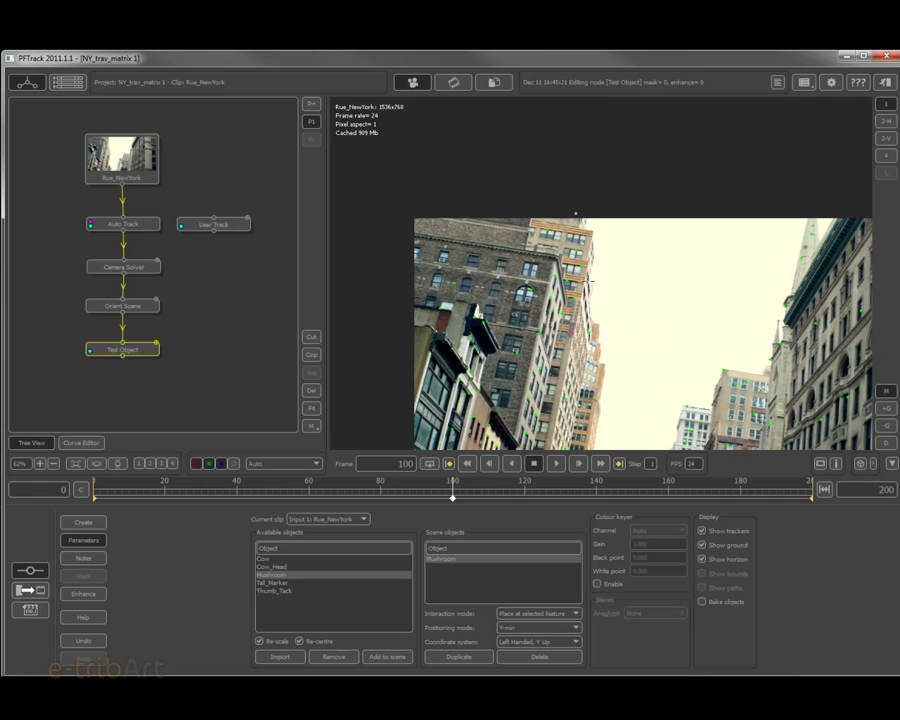
click(77, 465)
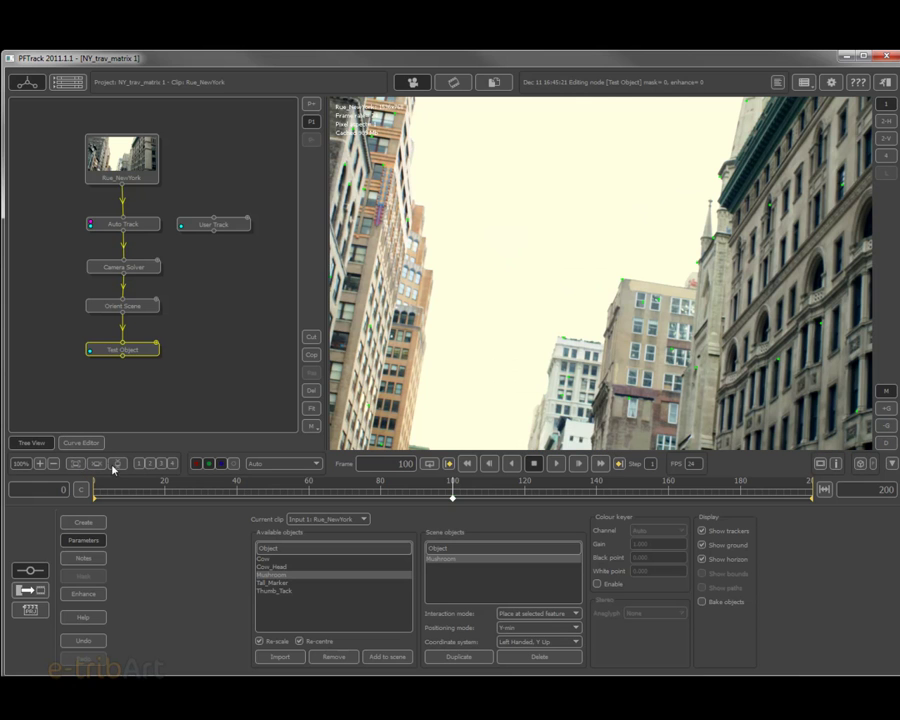
click(96, 463)
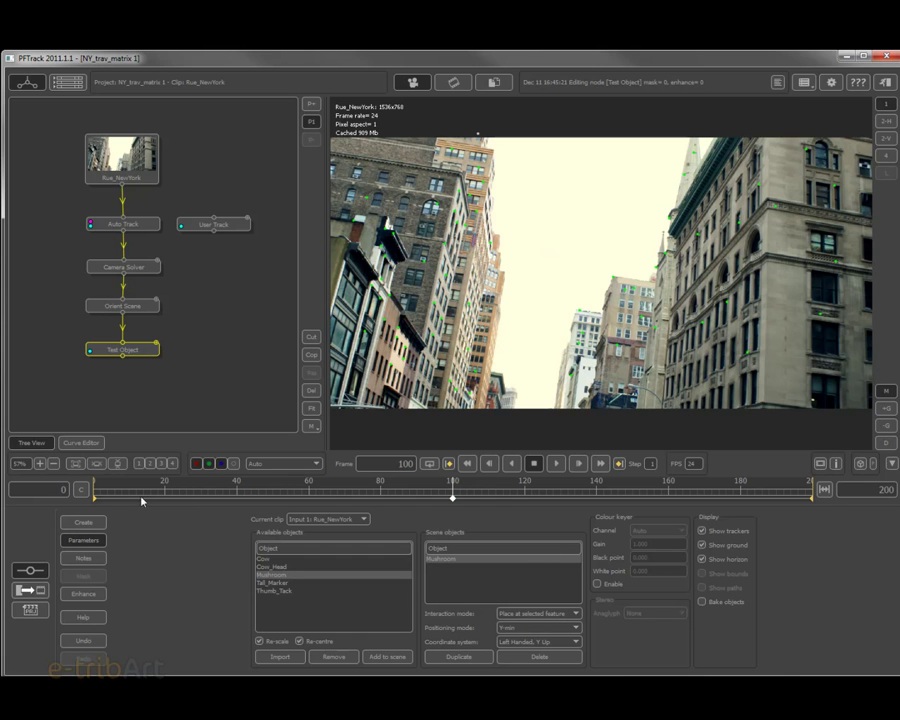
drag(110, 494, 90, 494)
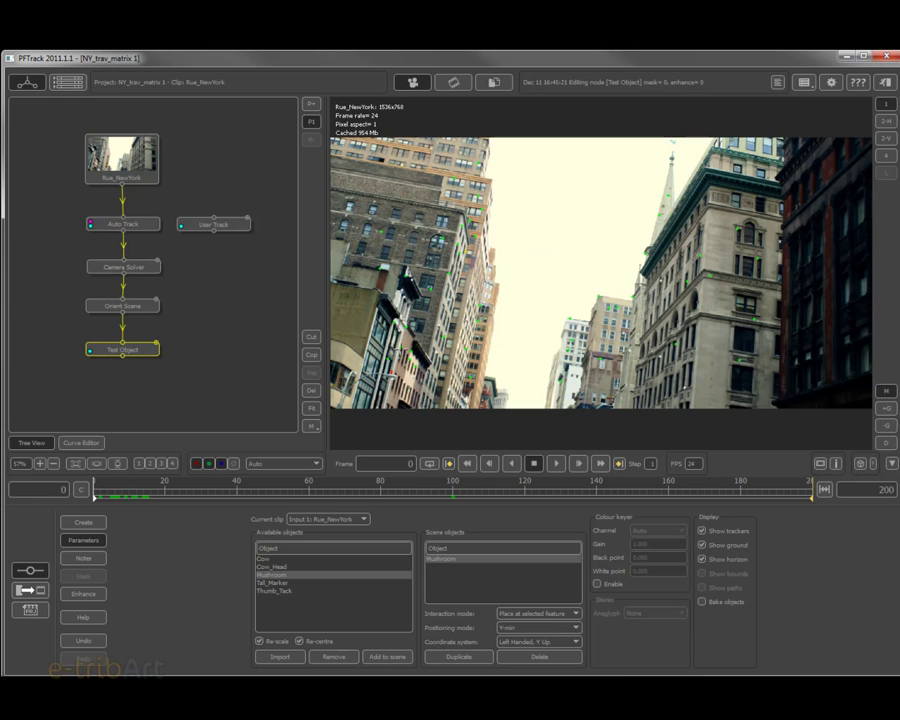
click(402, 340)
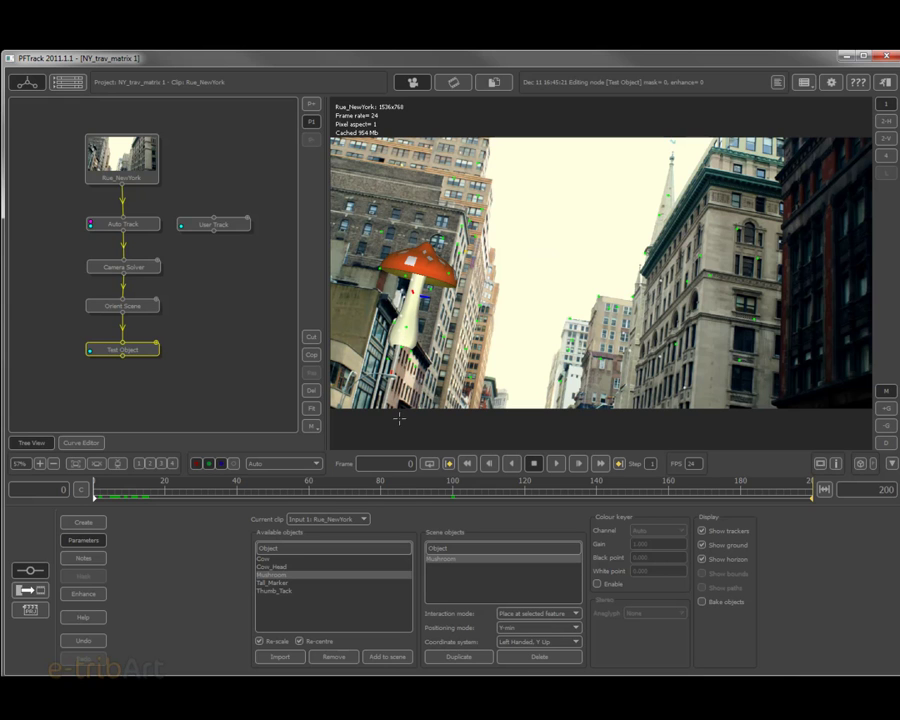
Scale the mushroom down, restore the Place at selected feature mode, and place it at a tracker on the low building's cornice
click(576, 613)
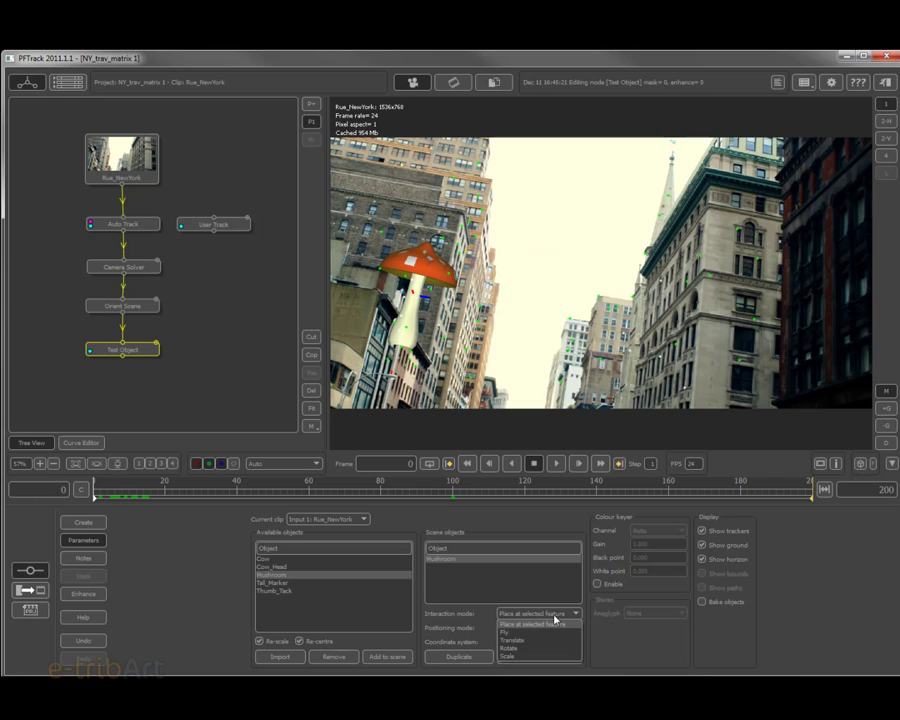
click(526, 656)
drag(430, 345, 360, 346)
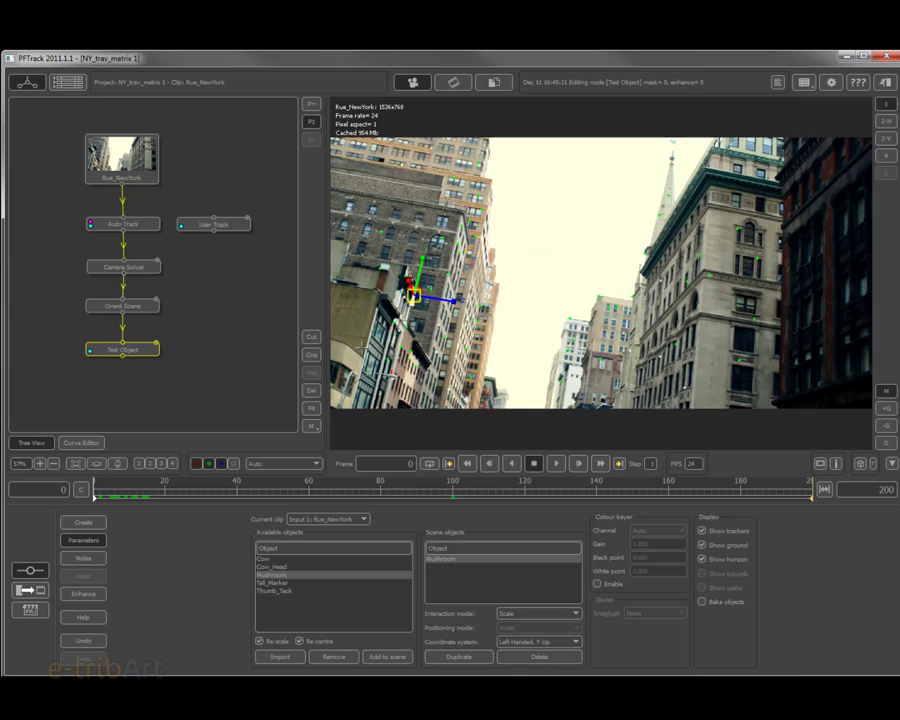
click(510, 615)
click(516, 624)
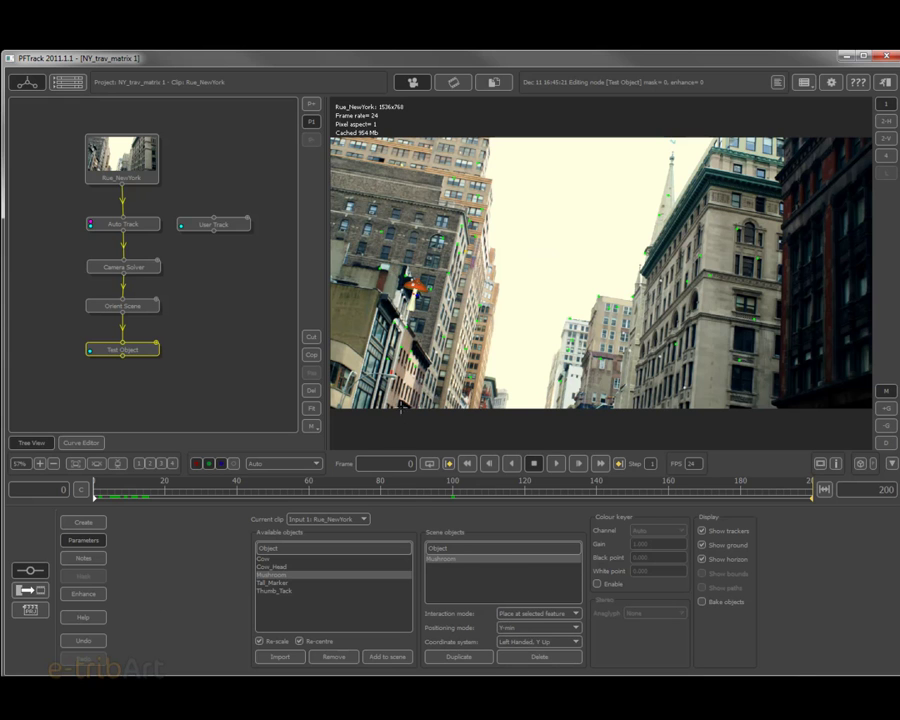
click(407, 320)
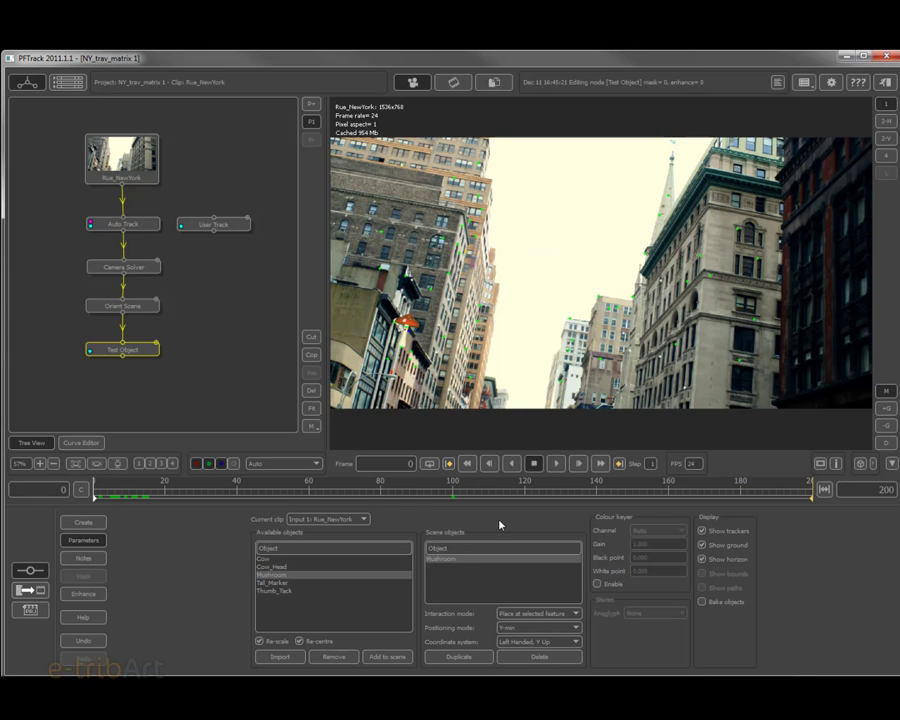
Duplicate the mushroom three times, placing the copies at trackers on the right stone building, the distant rooftop and the tall brick tower
click(466, 657)
click(449, 567)
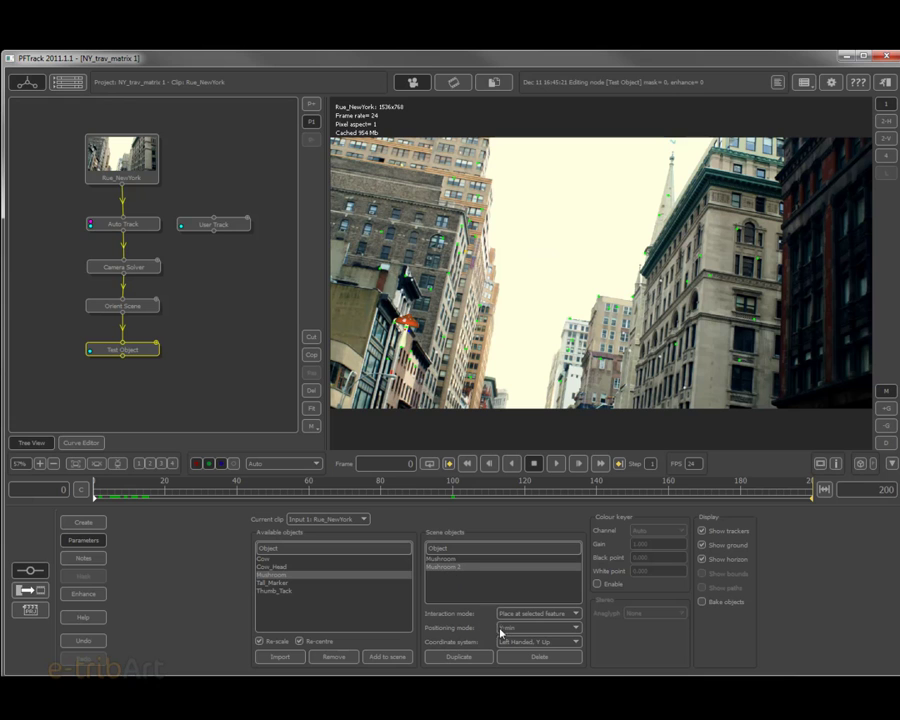
click(675, 341)
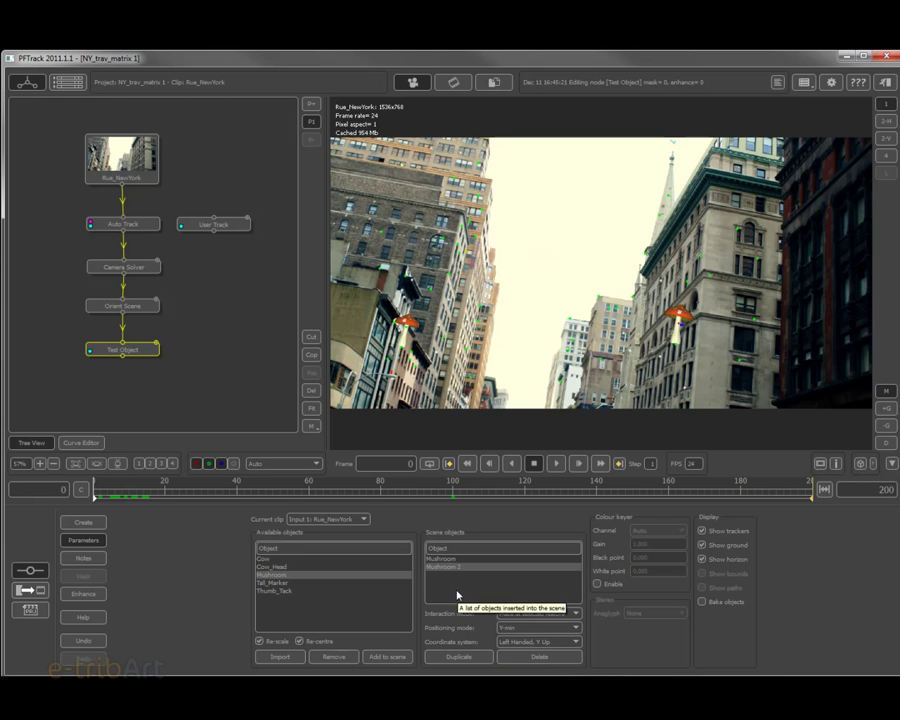
click(459, 657)
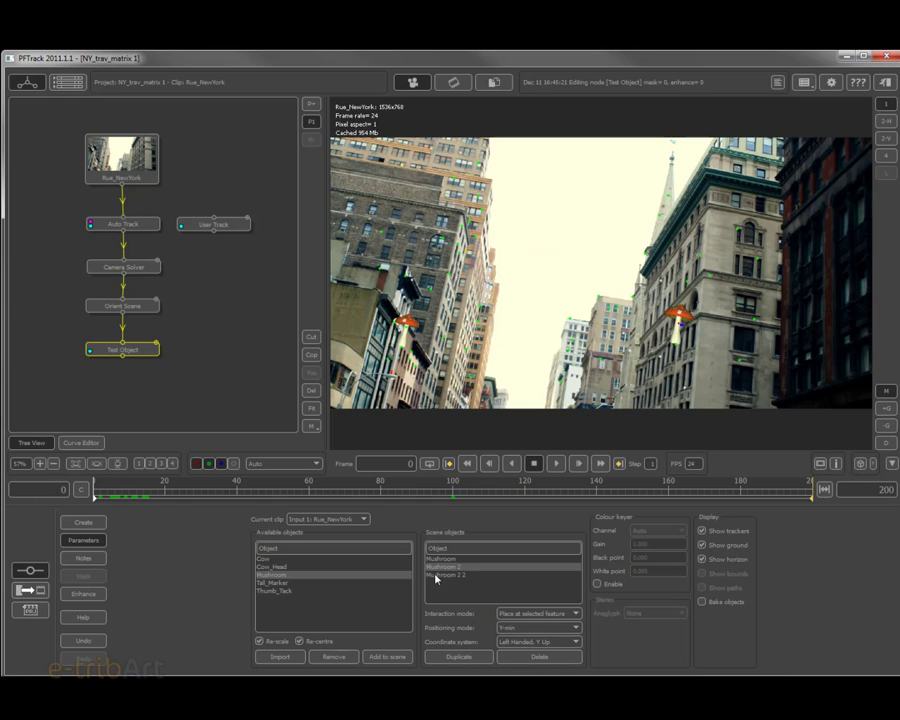
click(446, 575)
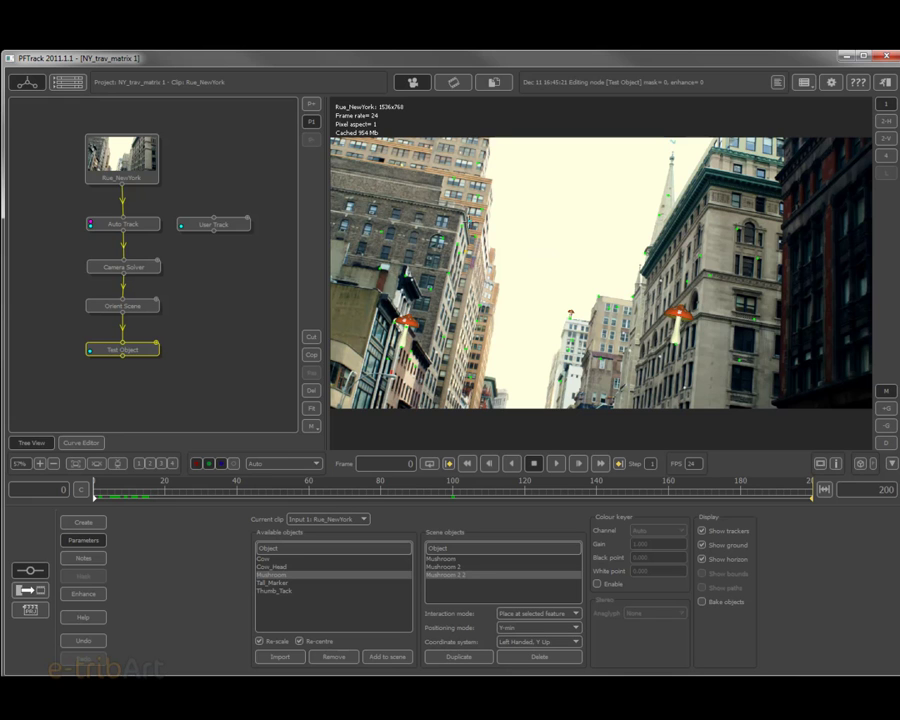
click(462, 655)
click(451, 583)
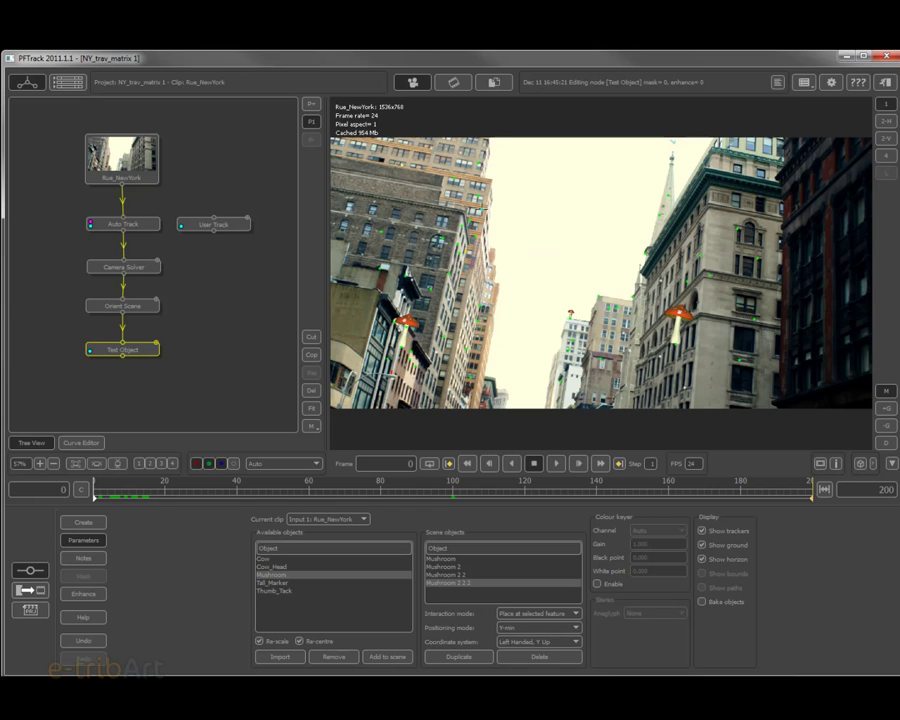
Scrub through the clip and back to frame 0 to check how the mushrooms stick to the buildings
drag(113, 494, 566, 510)
drag(633, 511, 684, 505)
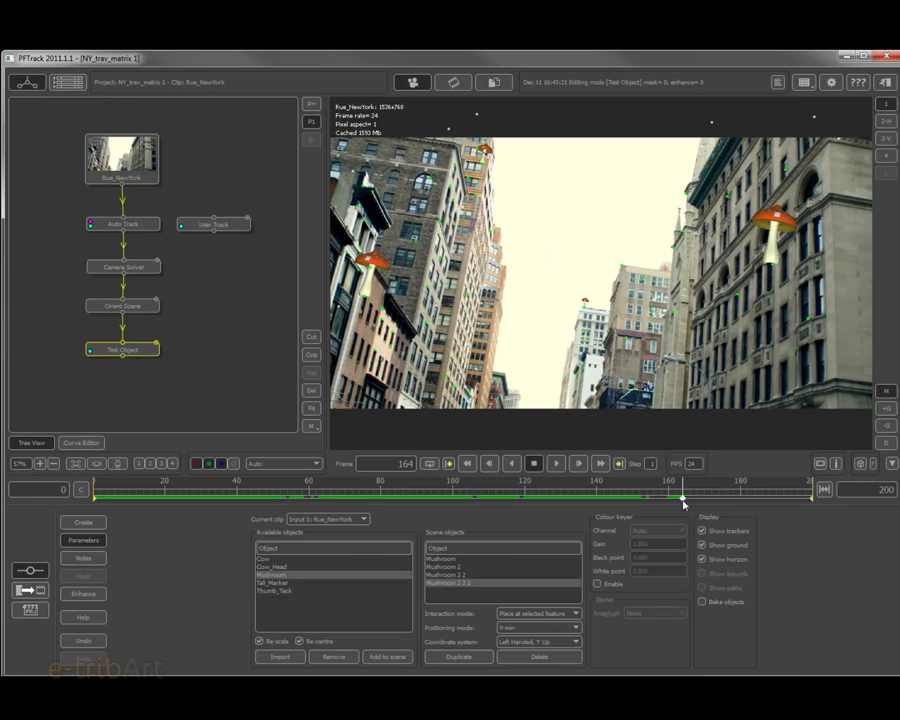
drag(683, 503, 94, 522)
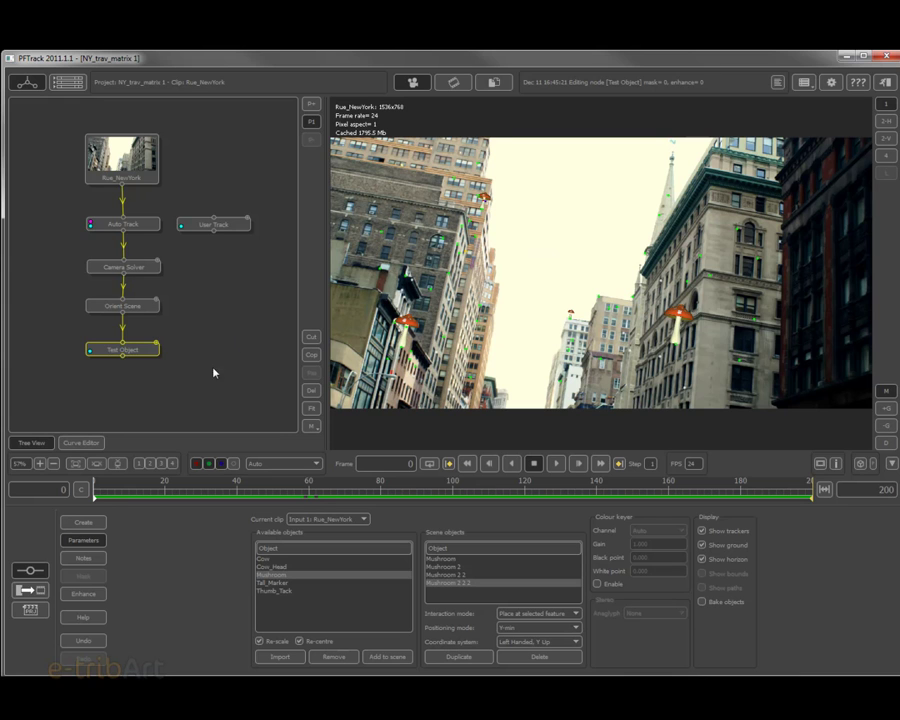
Add an Export node after Test Object and review its tracker, object and texture lists
drag(129, 354, 124, 349)
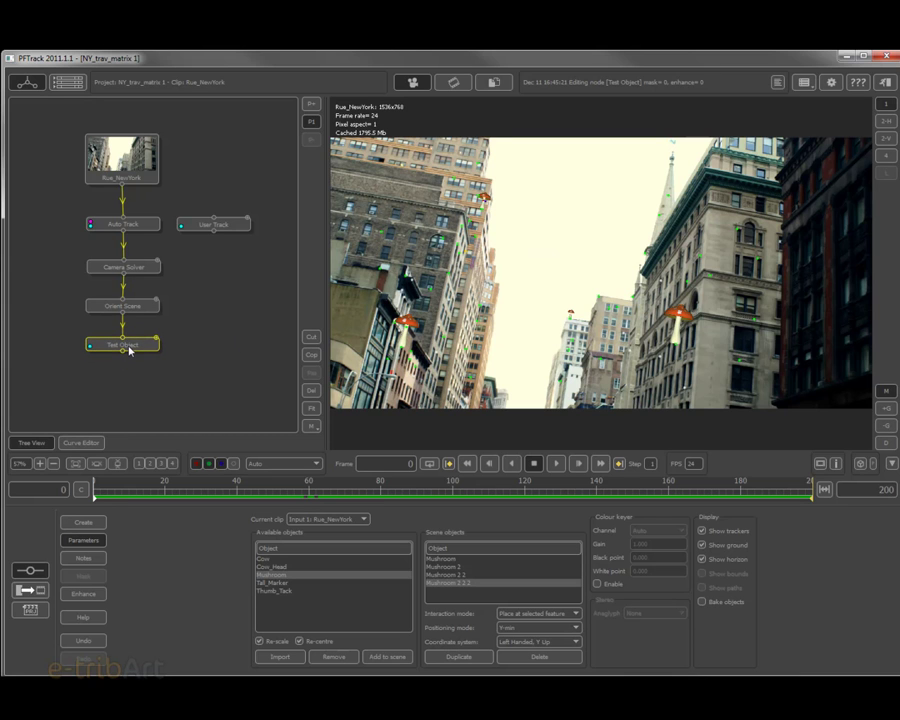
right_click(128, 345)
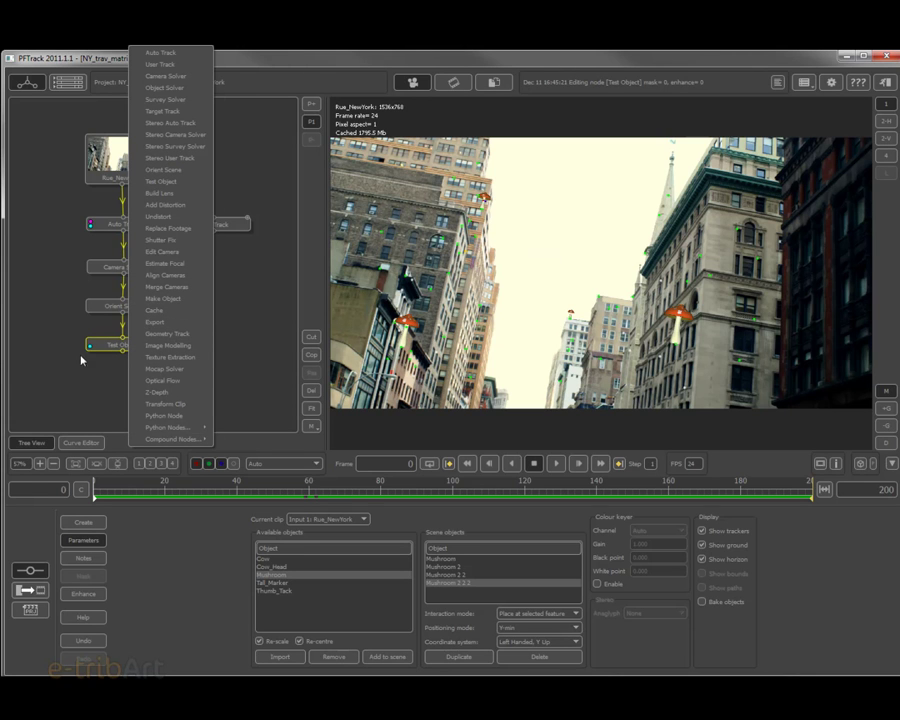
click(169, 324)
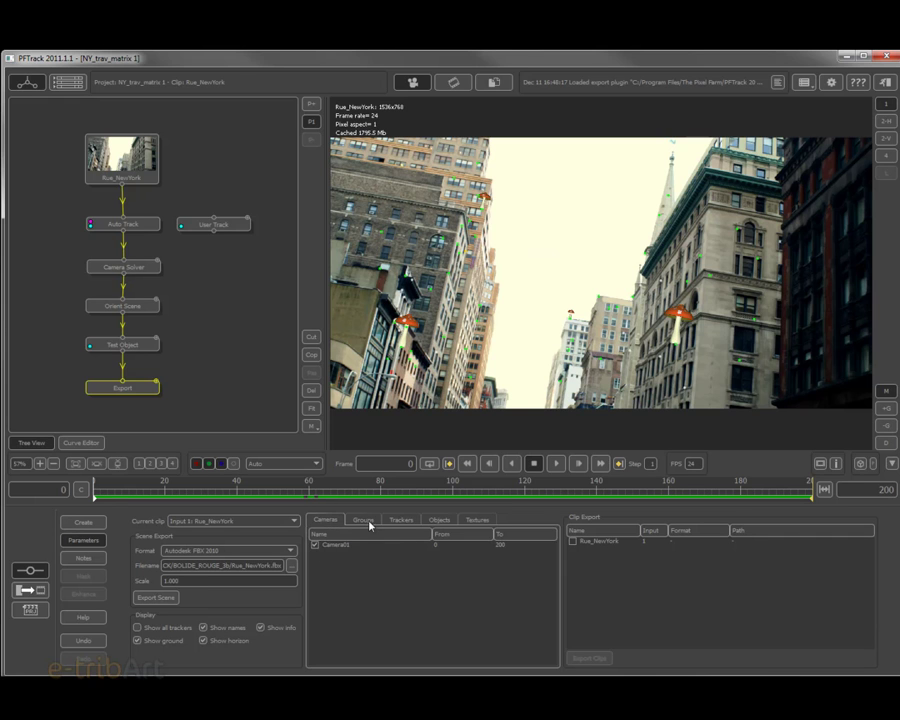
click(399, 521)
click(439, 520)
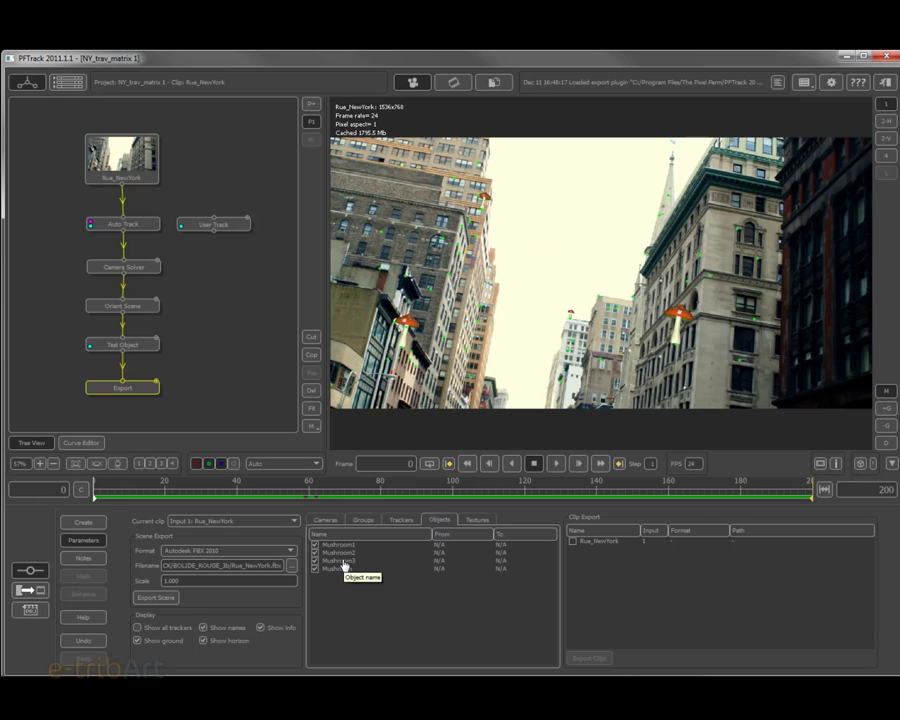
click(478, 522)
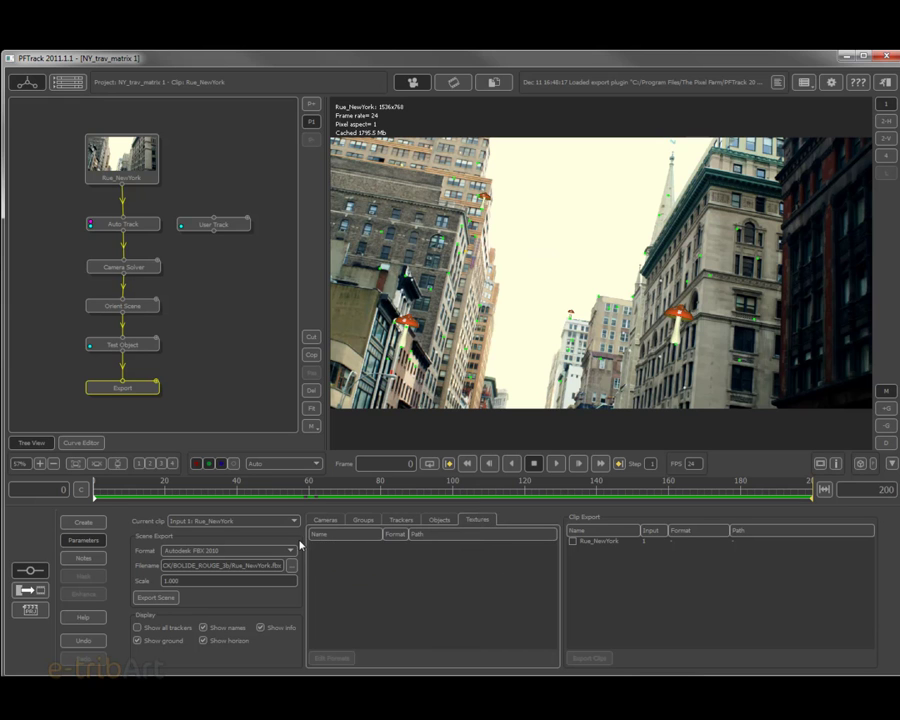
Space out the Test Object and Export nodes, then create an Image Modelling node and set it beside the tree
drag(131, 346, 141, 337)
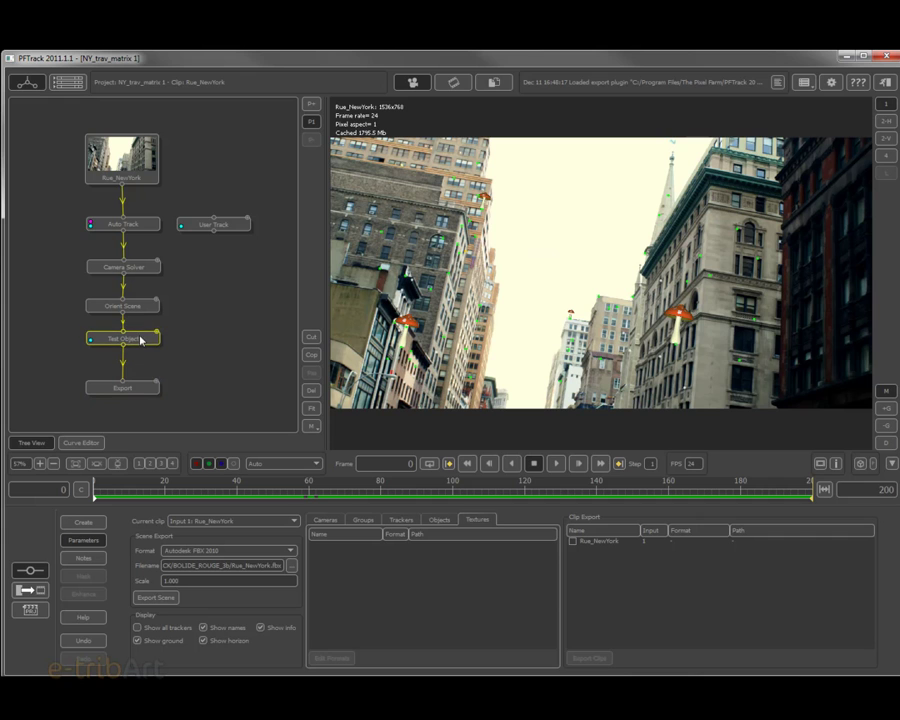
drag(128, 394, 131, 399)
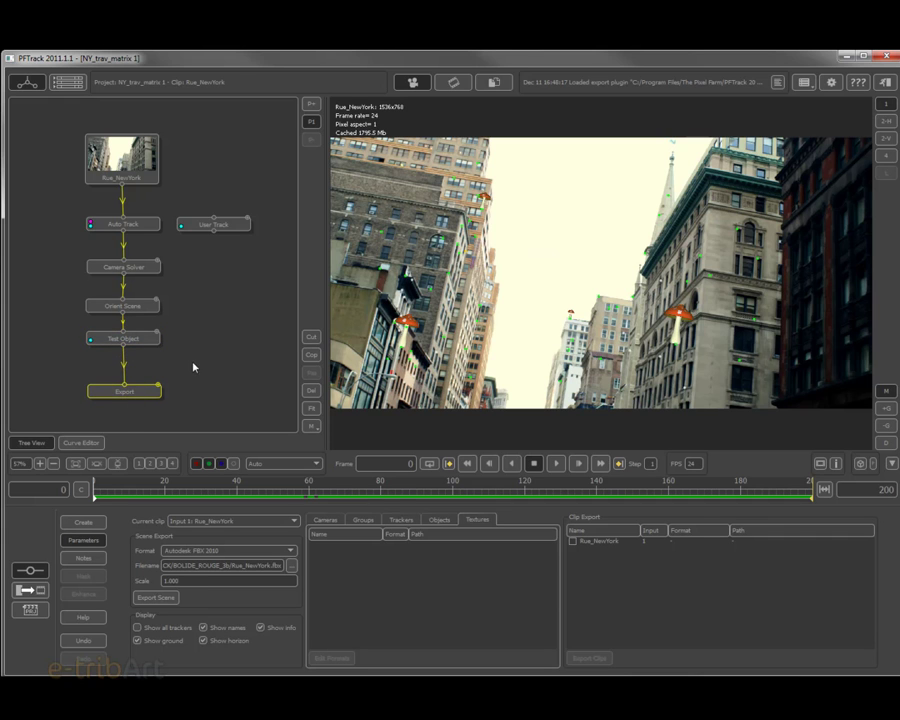
right_click(148, 347)
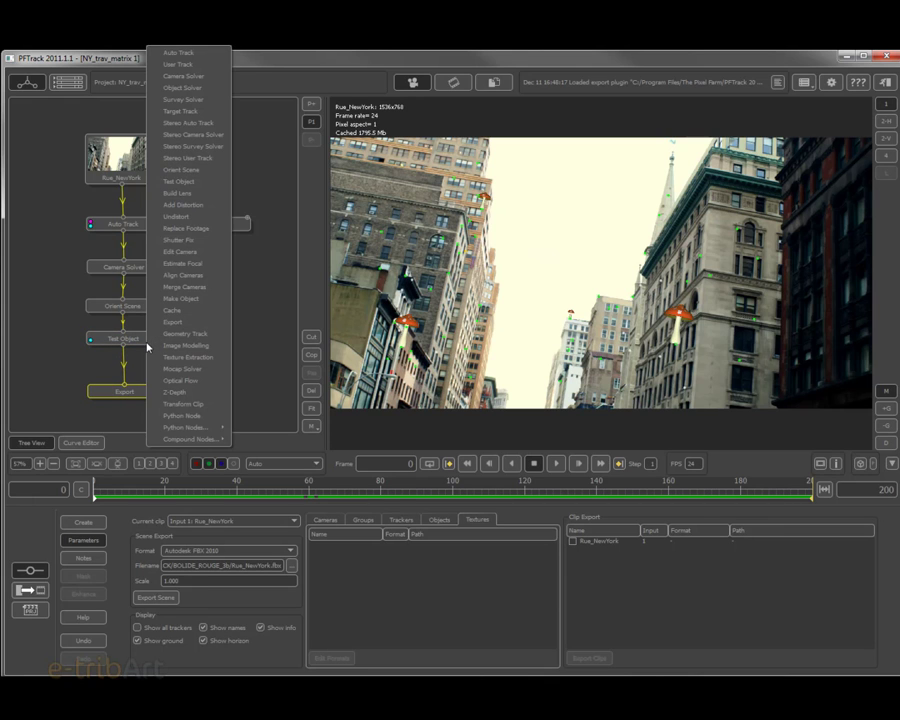
click(181, 346)
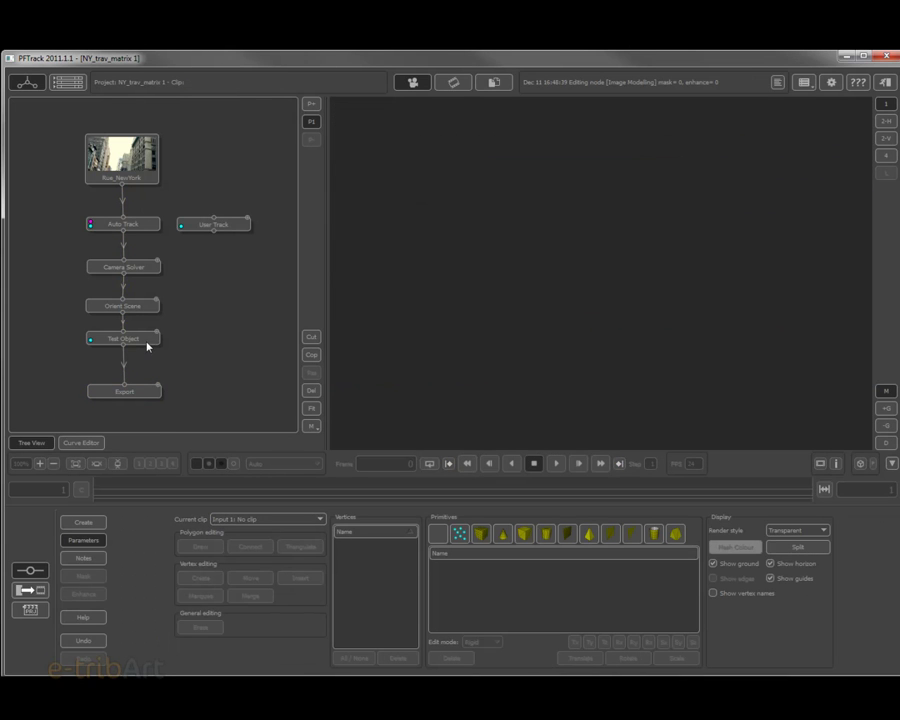
click(190, 385)
mouse_move(150, 341)
mouse_down()
mouse_move(96, 337)
mouse_move(153, 345)
mouse_up()
scroll(200, 360, down, 3)
drag(146, 419, 240, 370)
scroll(283, 382, up, 2)
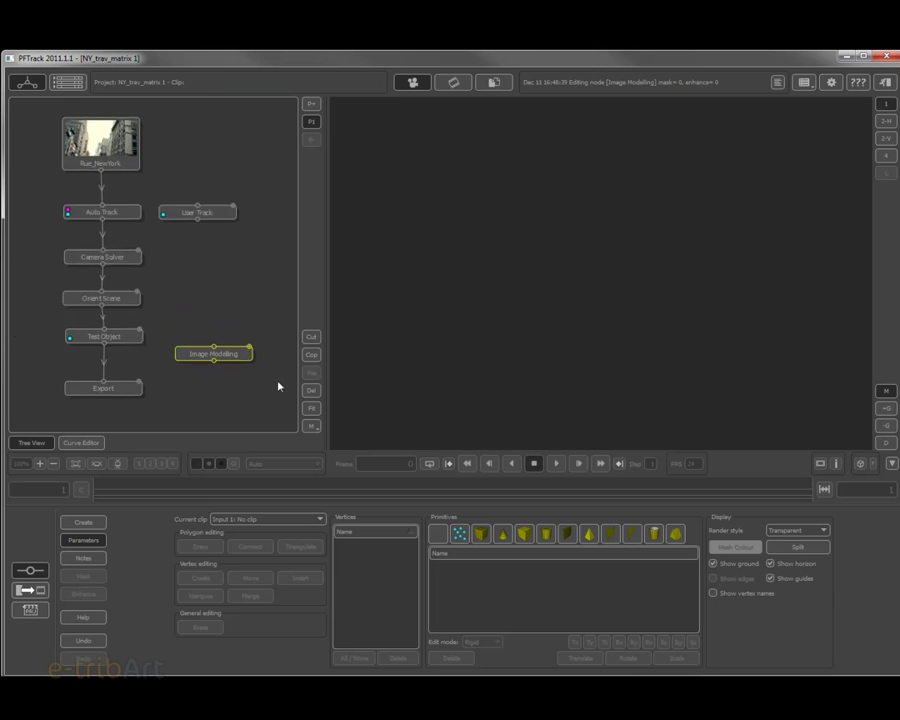
Unlink Export from Test Object and insert the Image Modelling node between them, linked to both
drag(117, 378, 116, 362)
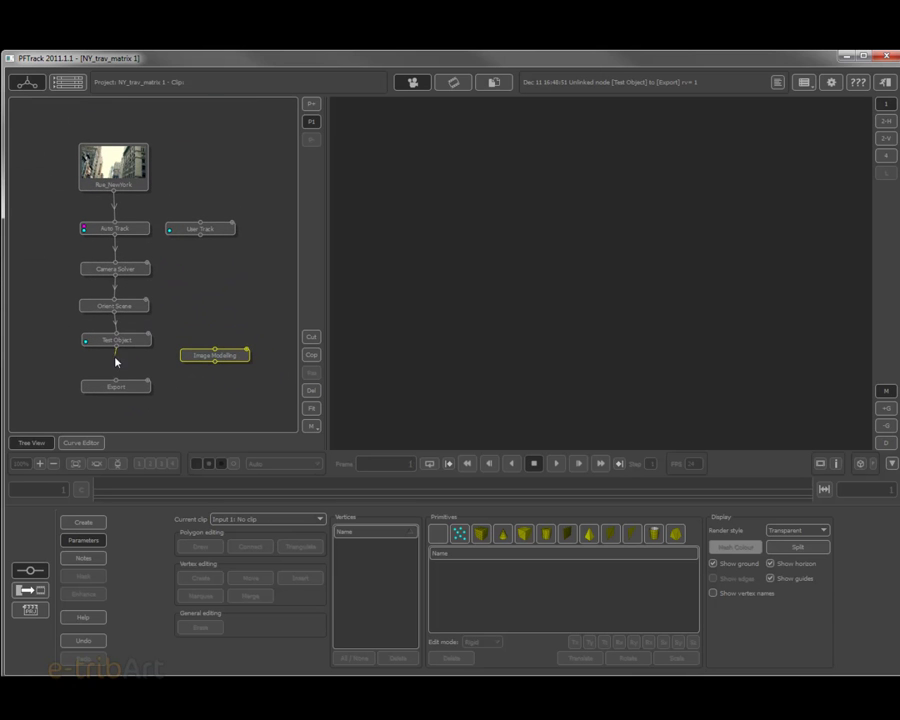
drag(209, 366, 118, 374)
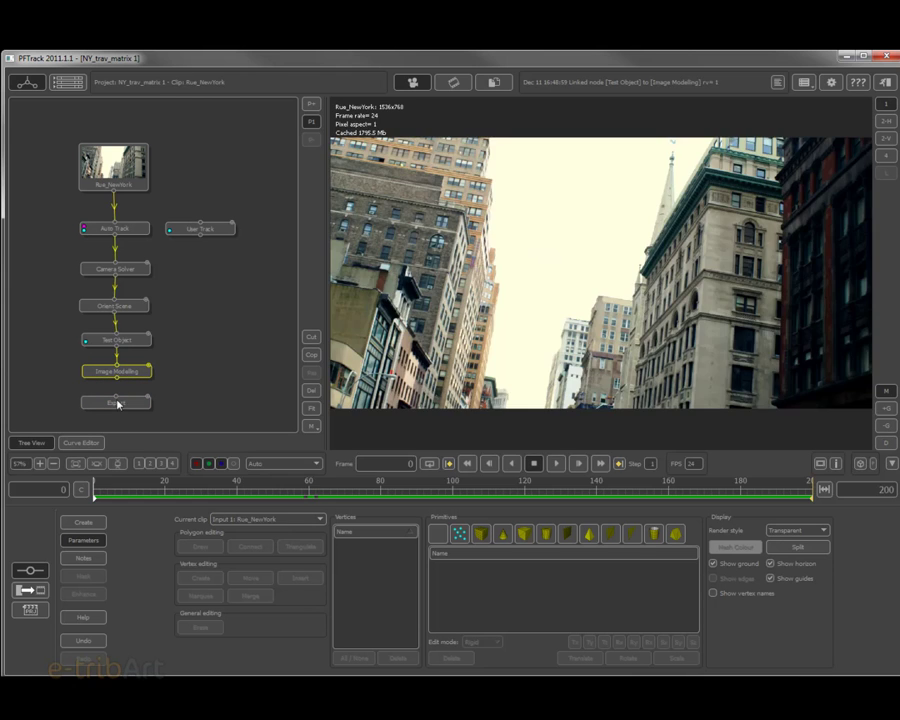
drag(117, 380, 115, 400)
click(140, 405)
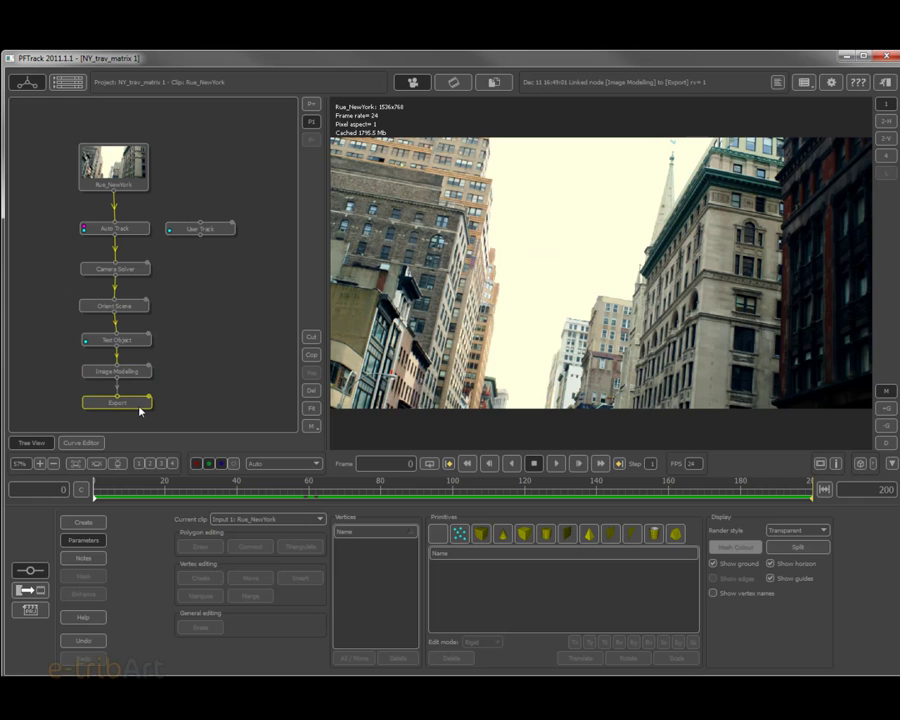
Create two Trackers primitives in the Image Modelling node, moving the clip to frame 77 before adding the second
click(137, 376)
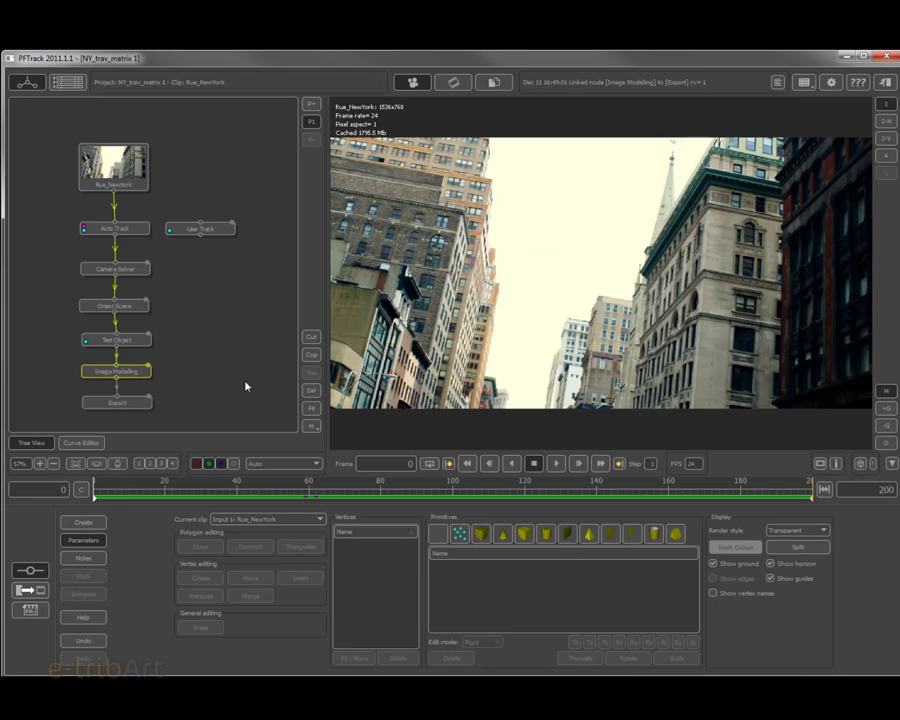
click(131, 375)
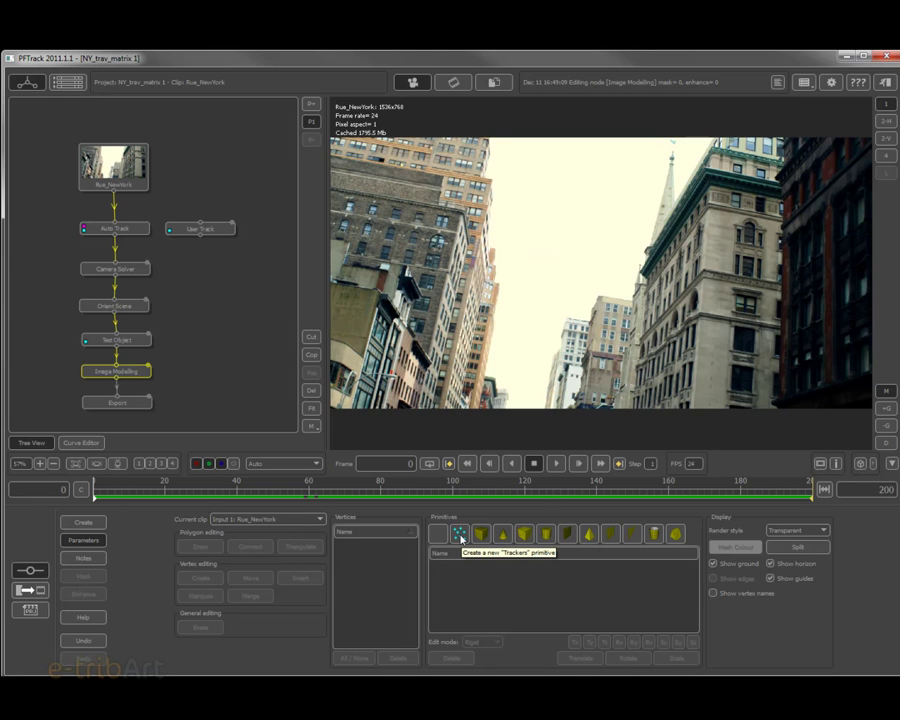
click(460, 537)
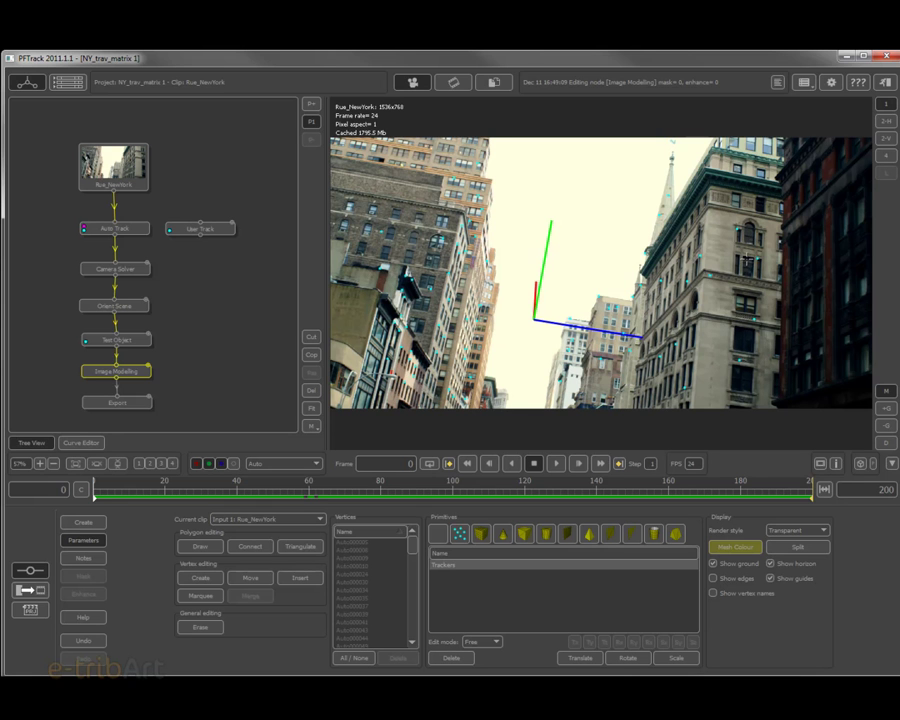
drag(256, 500, 370, 497)
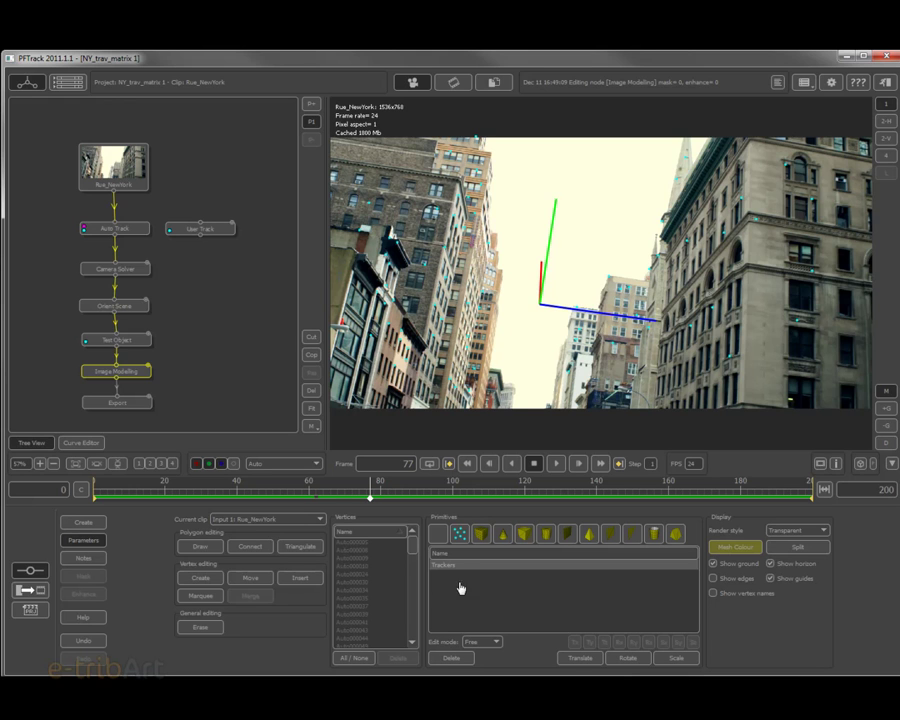
click(459, 536)
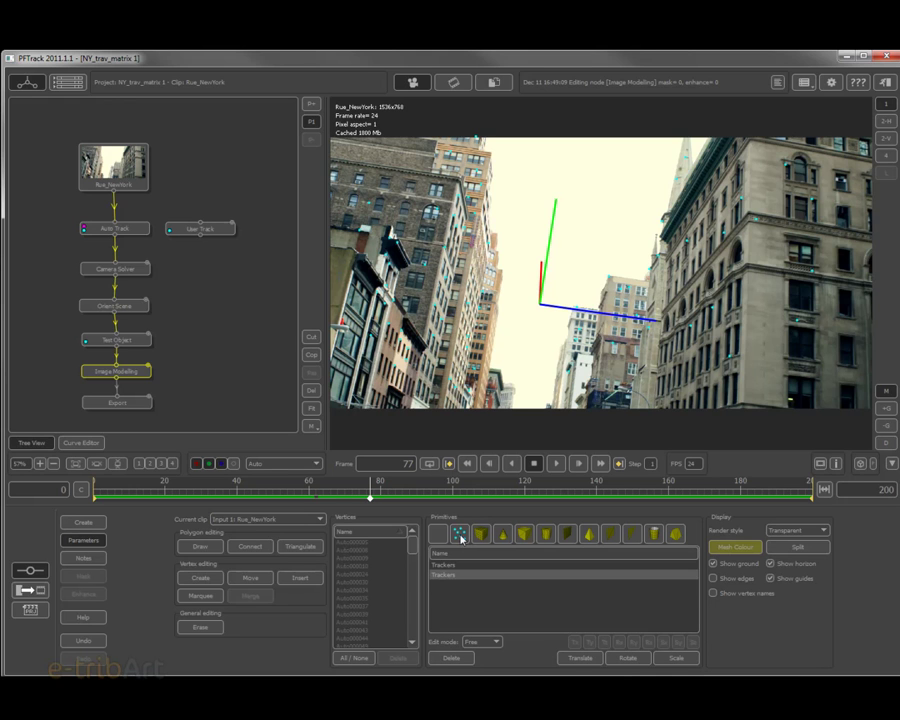
Draw a four-point polygon between tracker points on the facade of the large building right of the spire
click(200, 546)
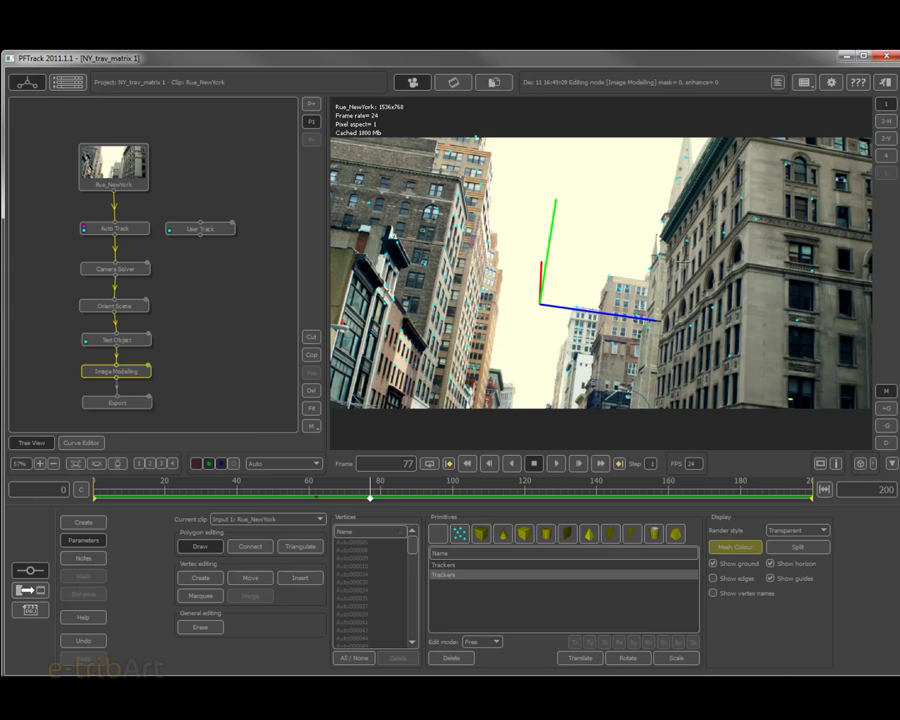
click(687, 240)
click(690, 326)
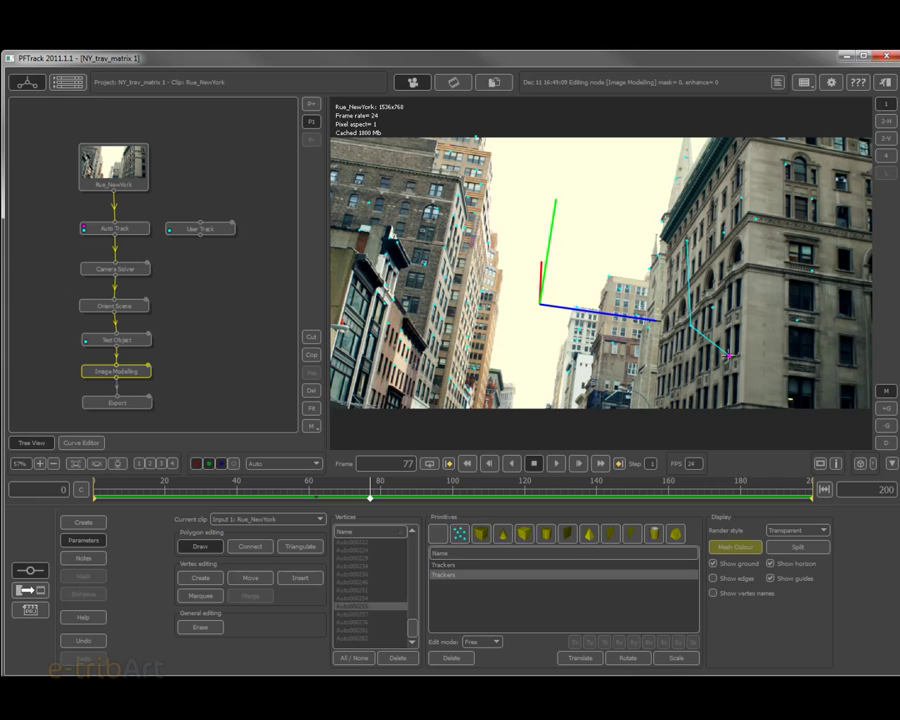
click(729, 355)
click(722, 235)
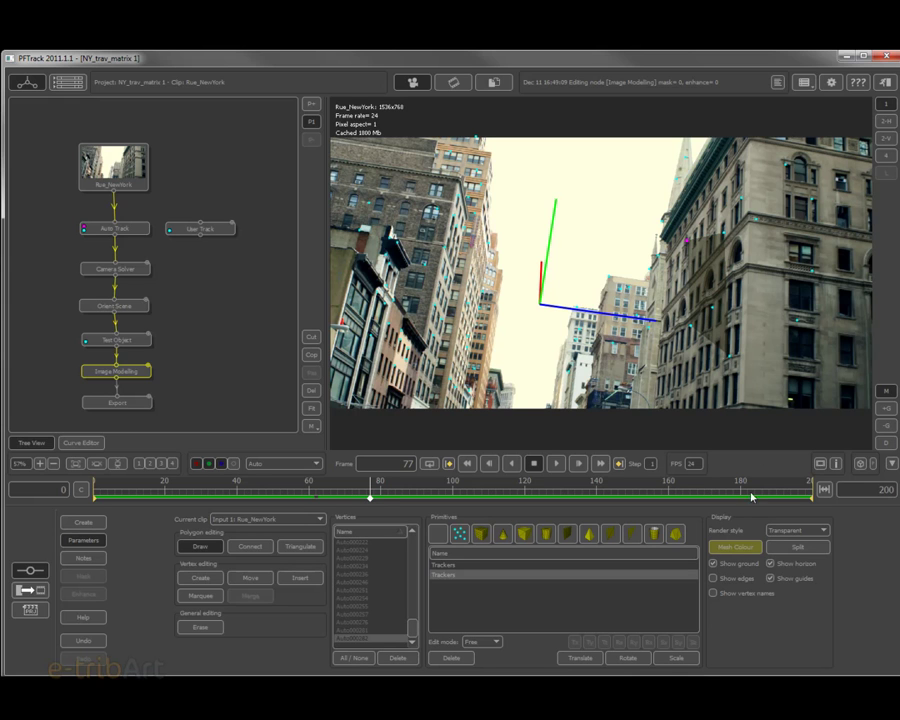
Set the mesh colour to an orange-brown with red 178, green 88 and blue 46
click(739, 548)
click(509, 315)
click(505, 300)
click(574, 298)
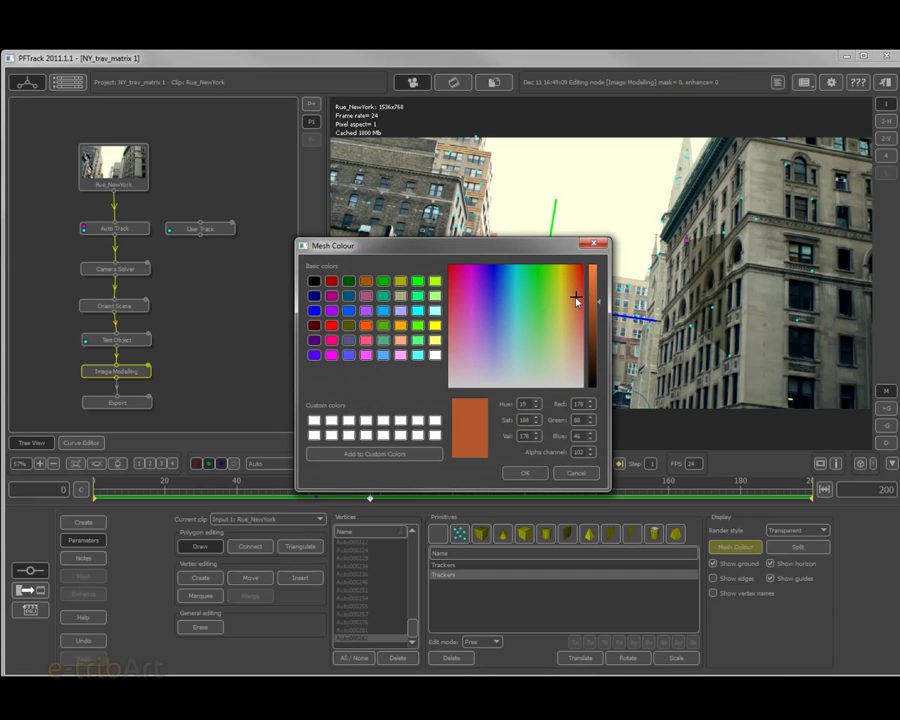
click(524, 473)
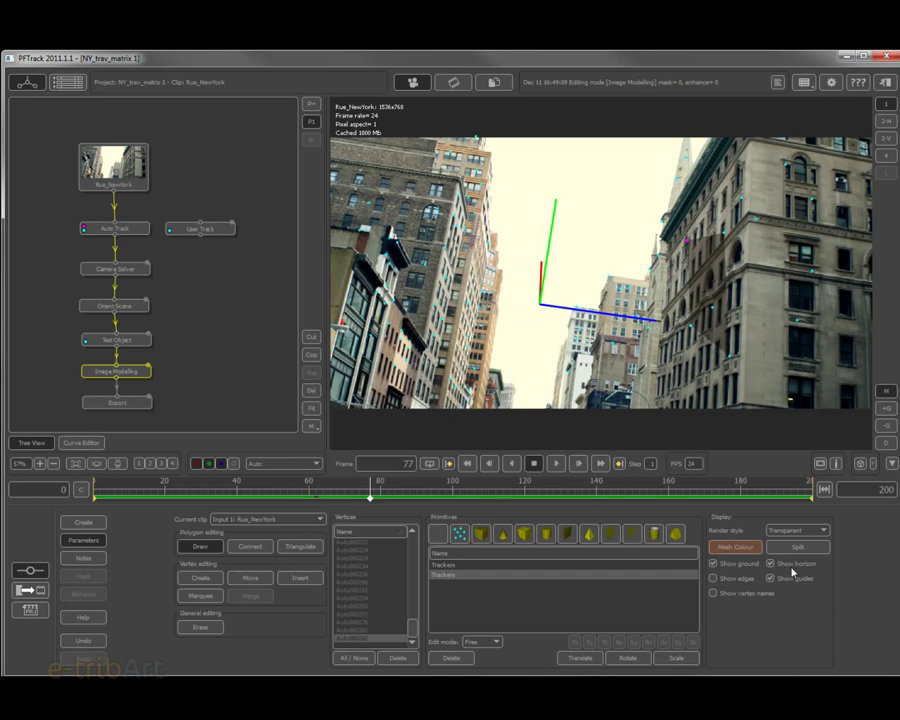
Try the Smooth-shaded, Facet-shaded and Wire-frame render styles on the mesh and settle on Facet-shaded
click(795, 531)
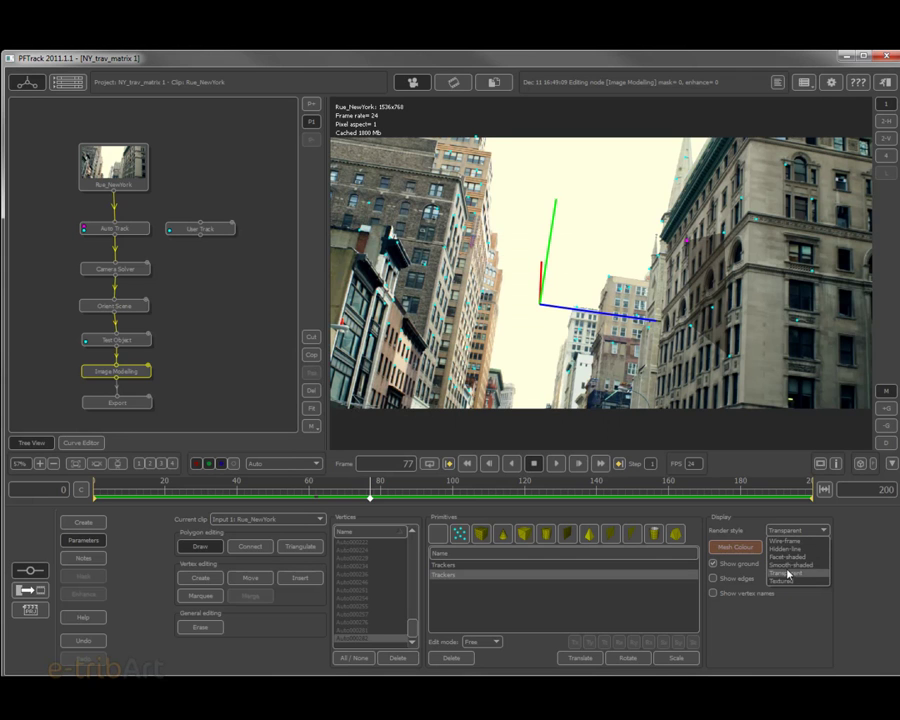
click(790, 565)
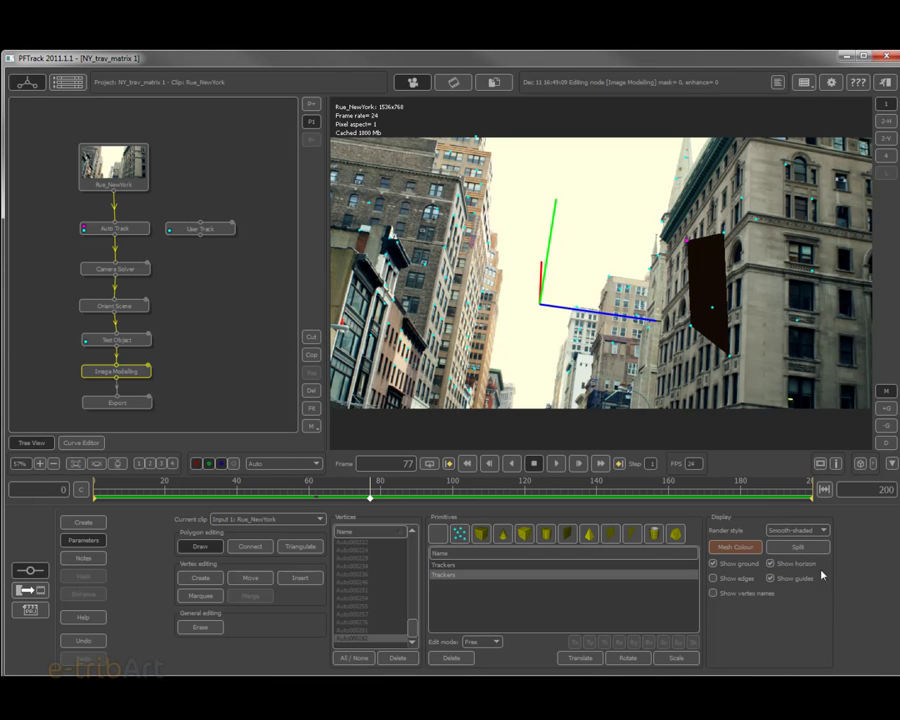
click(797, 530)
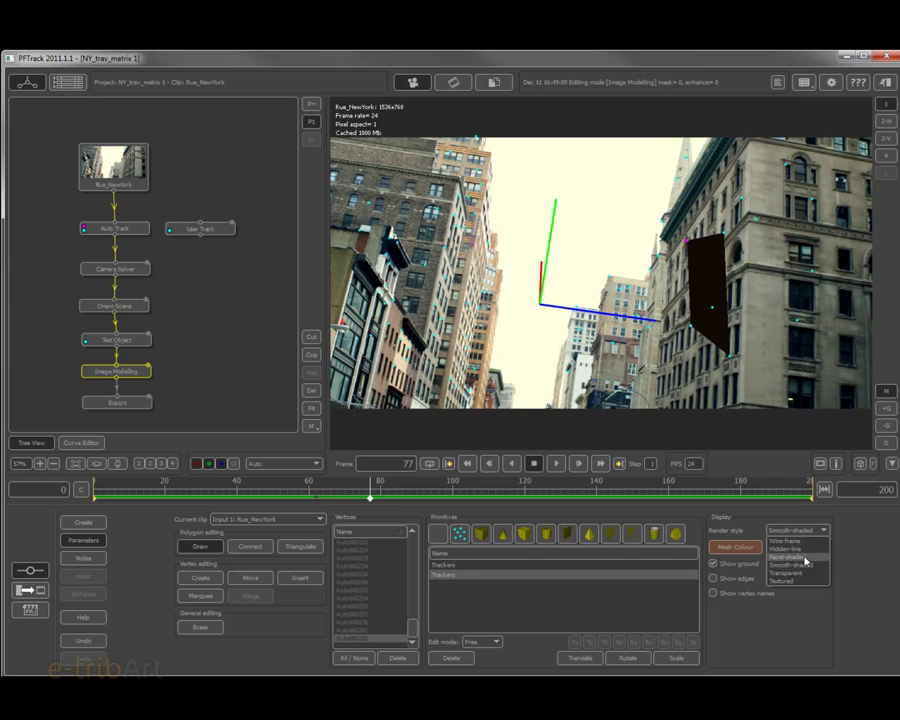
click(806, 557)
click(806, 531)
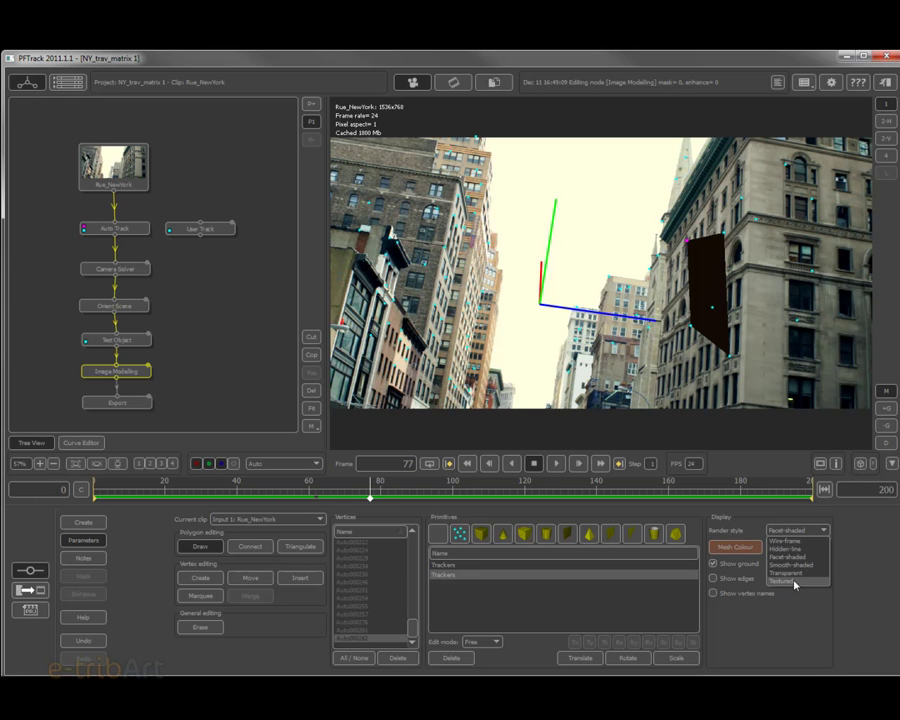
click(797, 542)
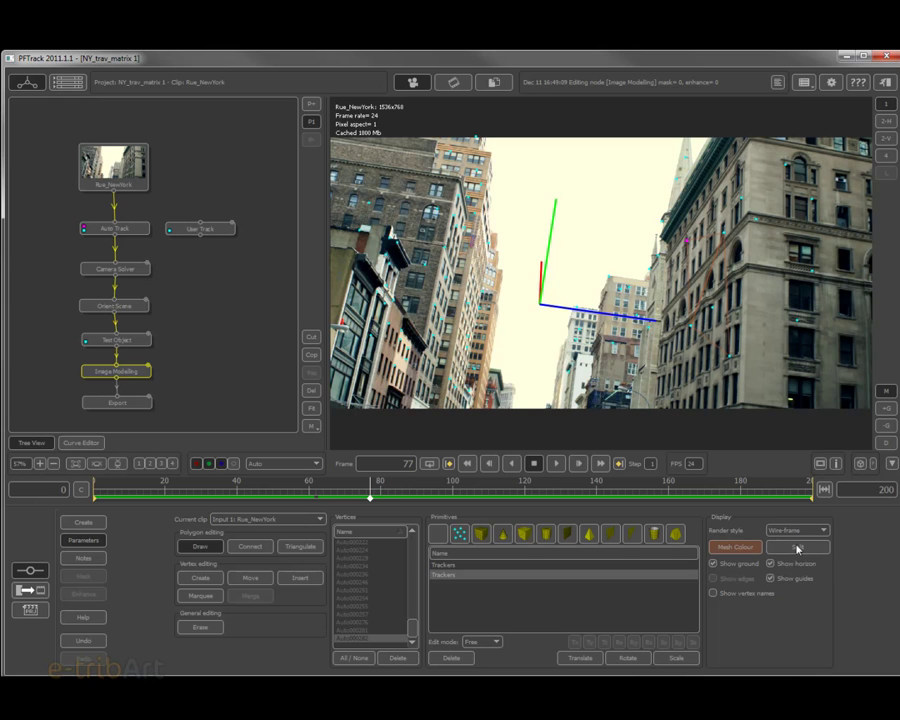
click(797, 530)
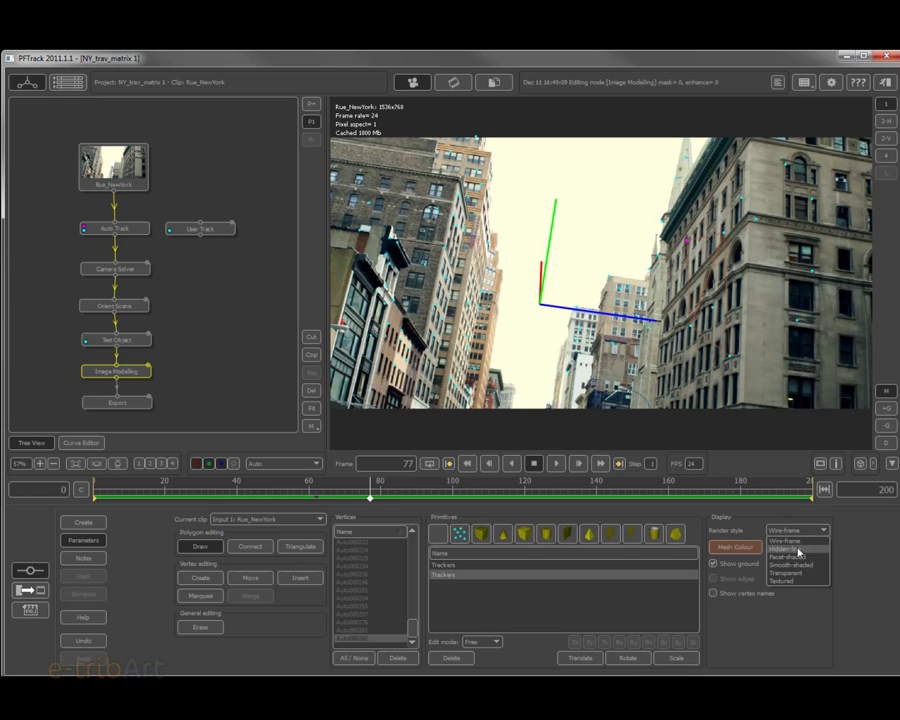
click(797, 557)
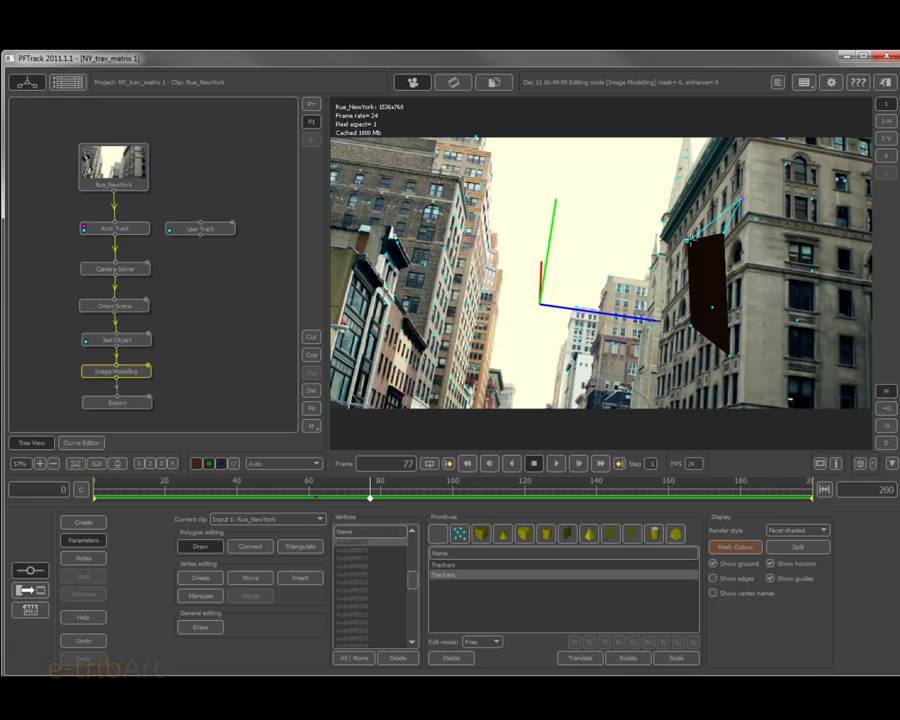
Extend the mesh upward on the large right-hand building and draw a small polygon between trackers on the low left-hand building
click(713, 310)
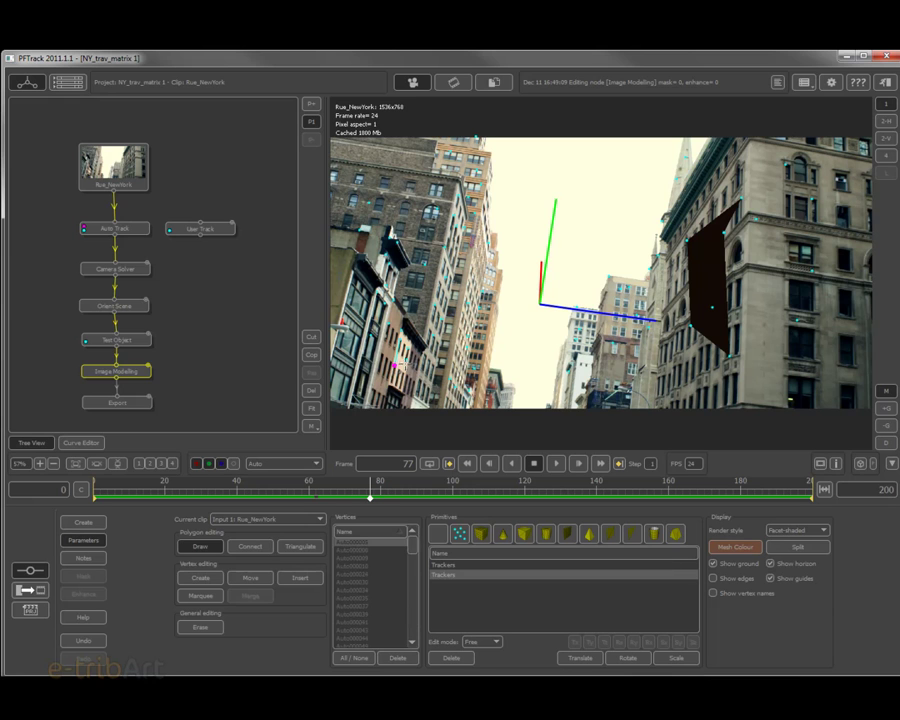
click(405, 359)
click(400, 339)
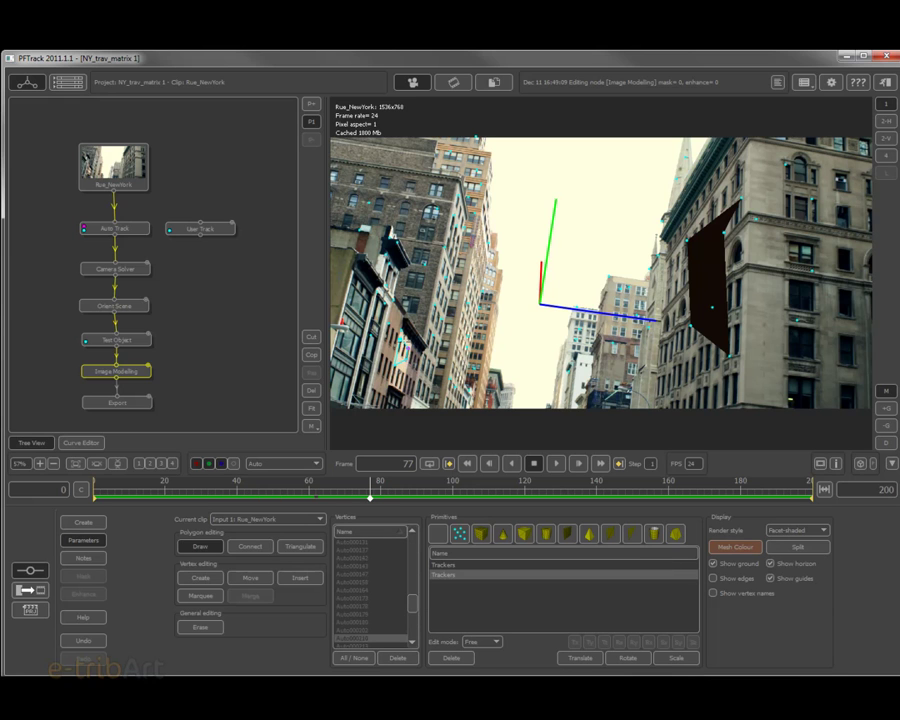
click(399, 341)
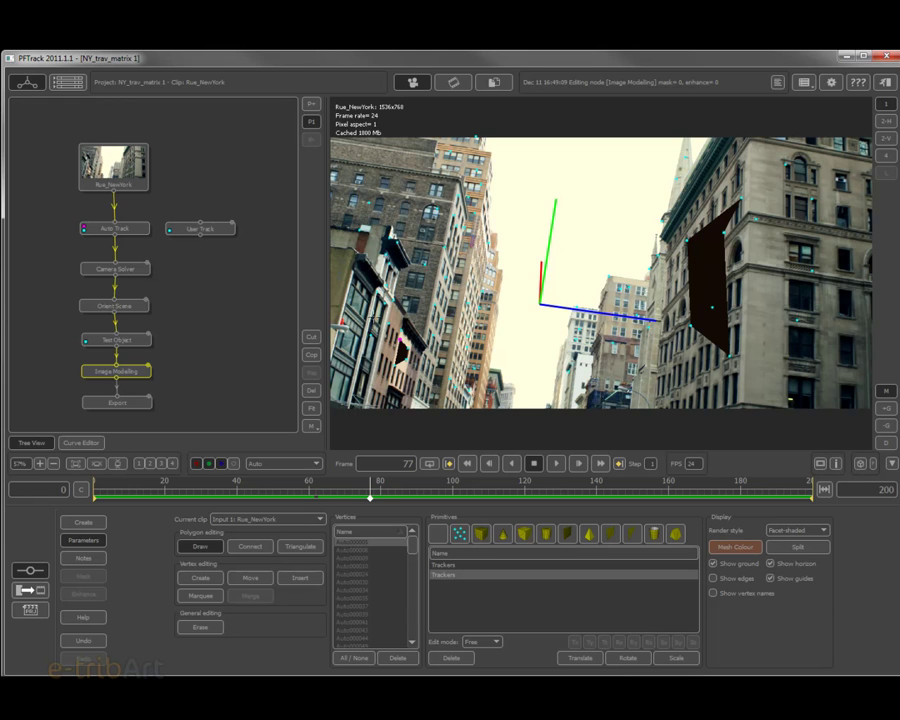
Open the Export node and review its tracker list and its list of objects for export
click(117, 402)
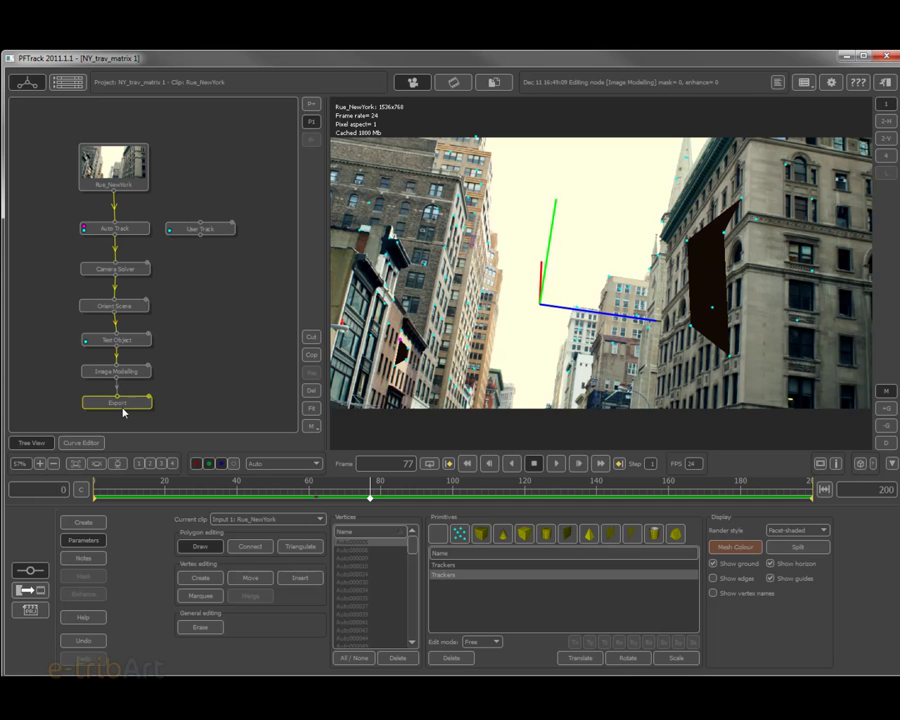
click(401, 520)
click(439, 520)
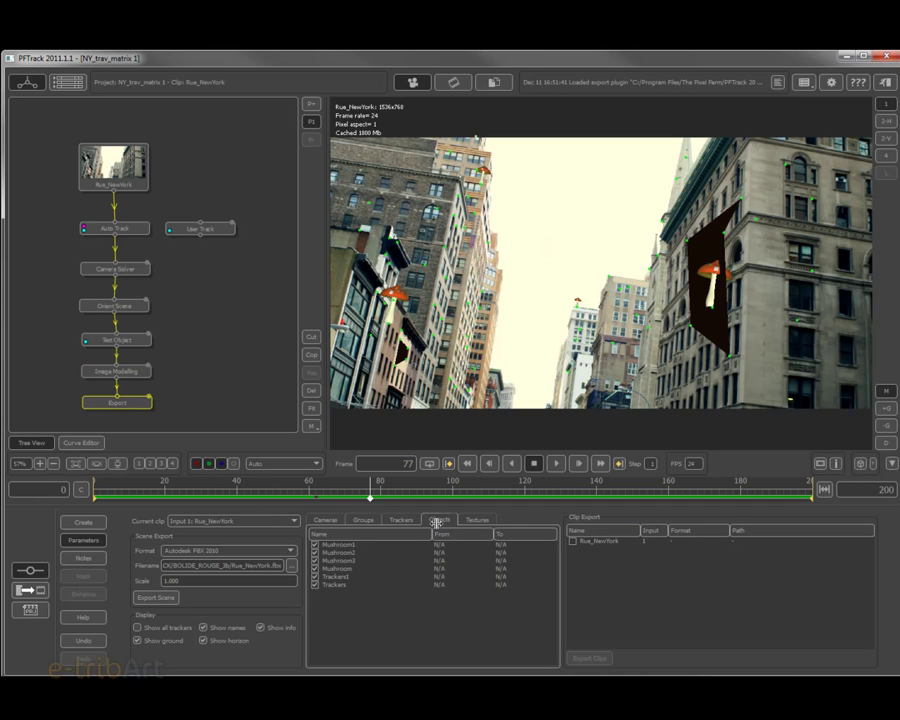